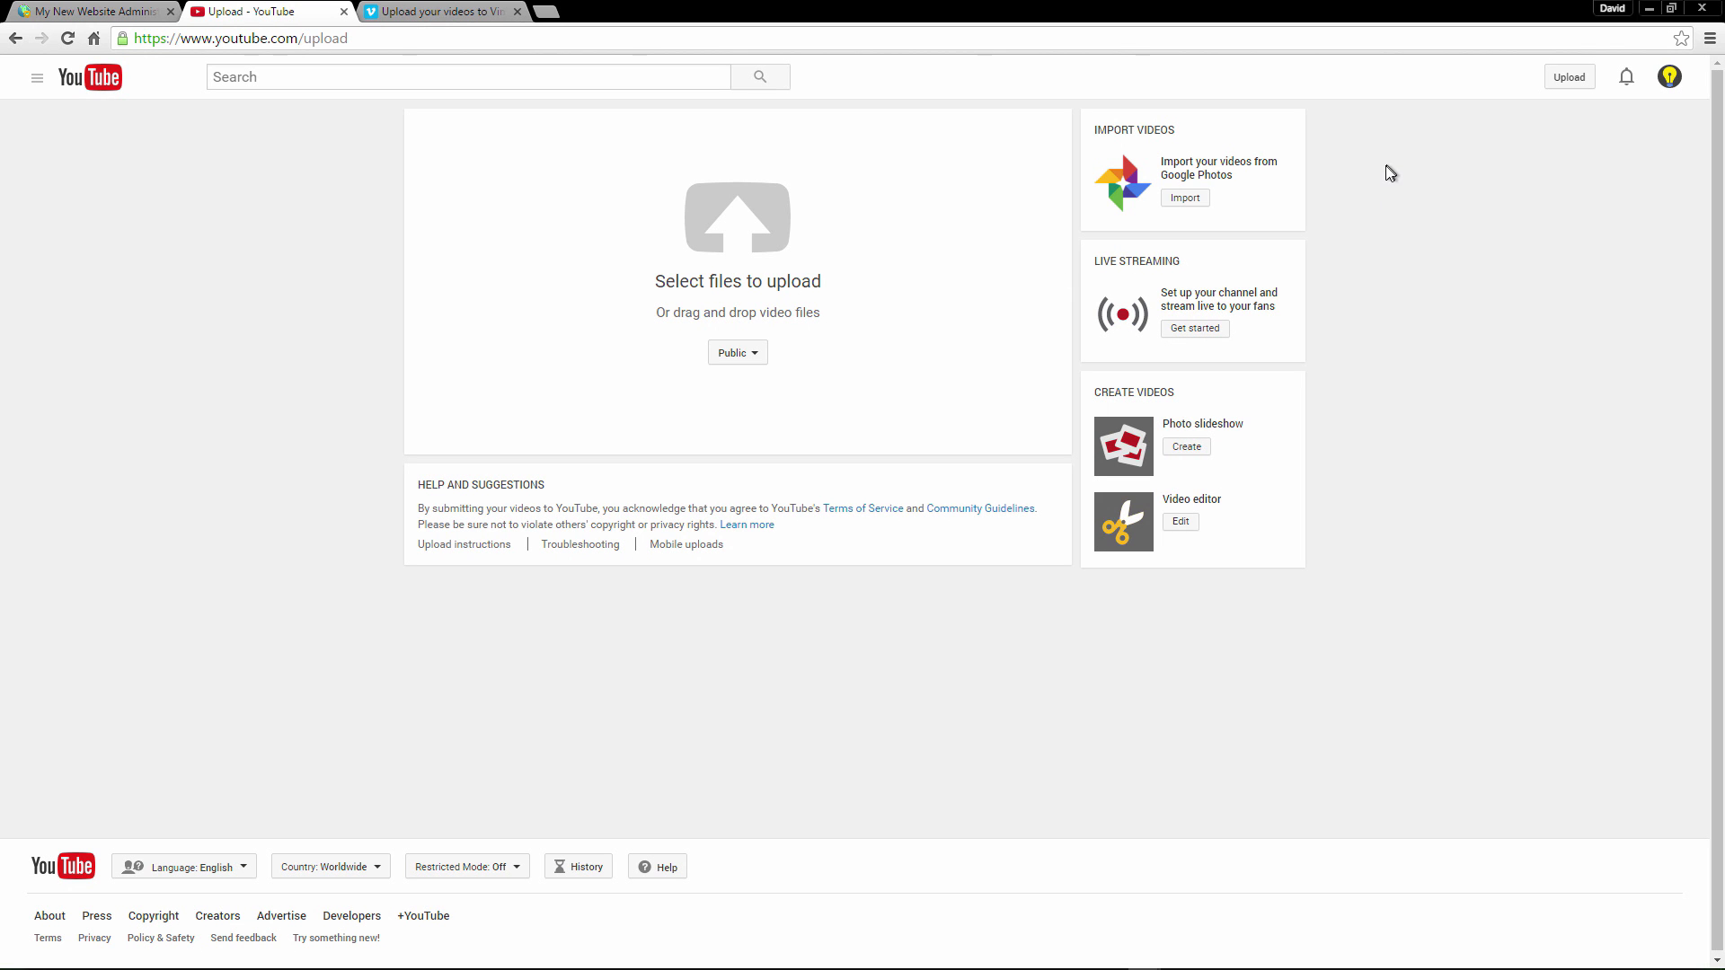
Upload the '10 seconds of black screen' video file to YouTube with Unlisted privacy.
left_click(733, 354)
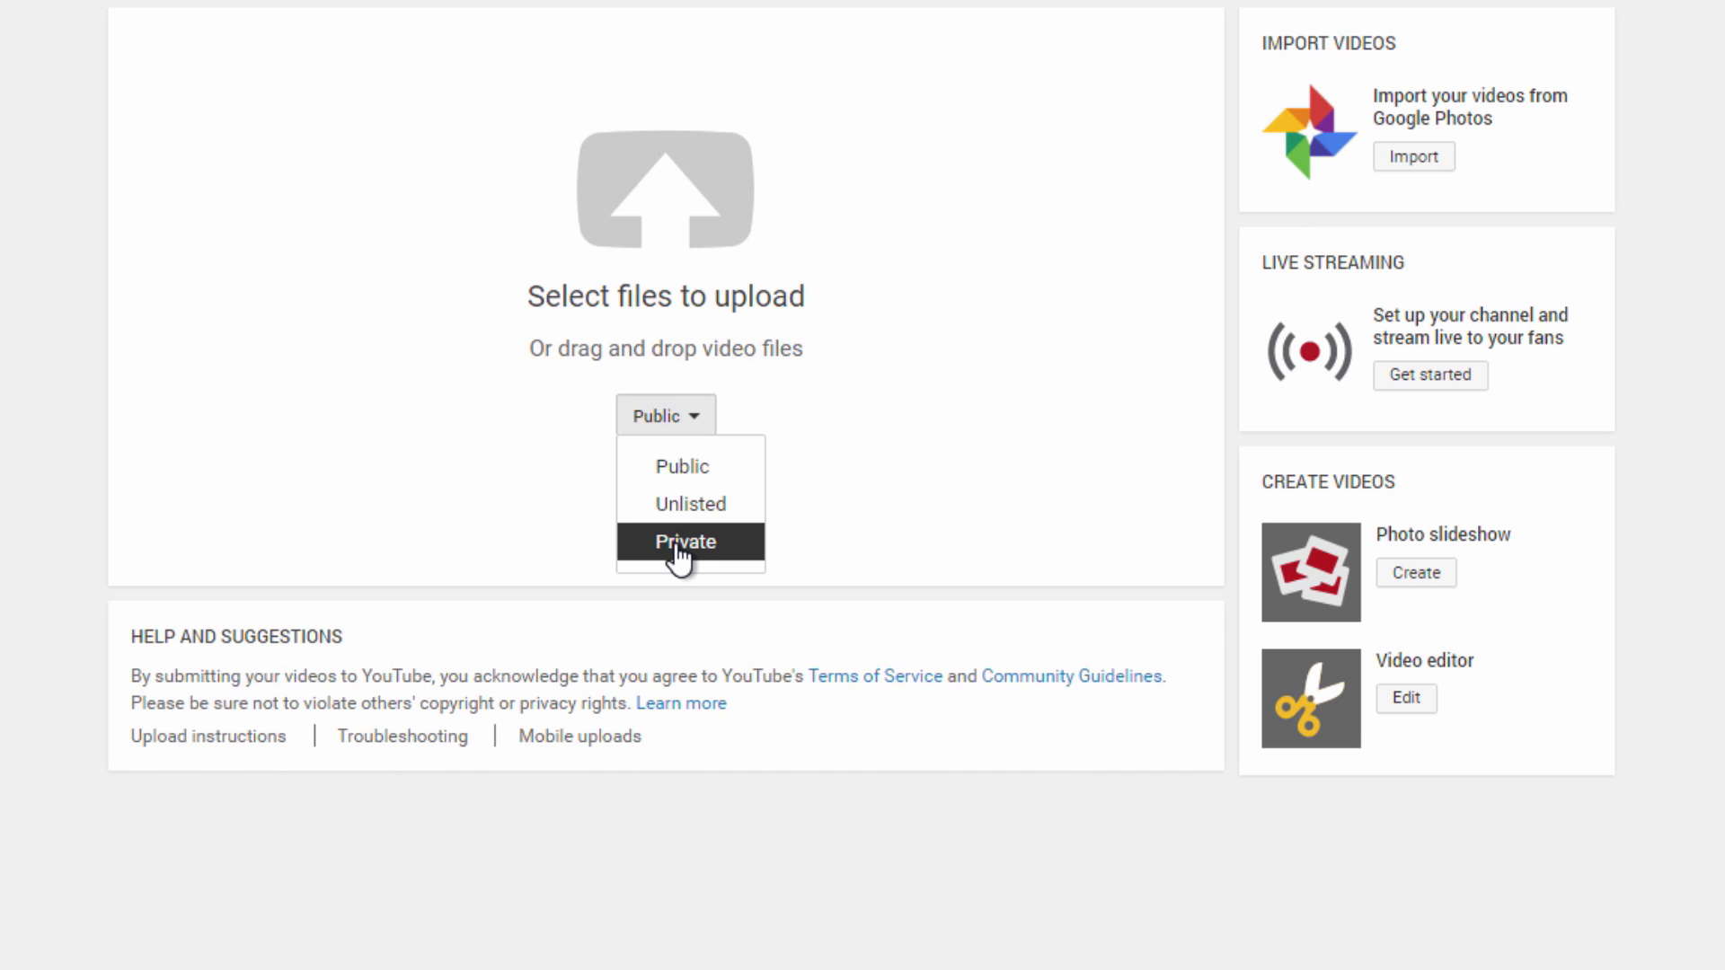
left_click(716, 506)
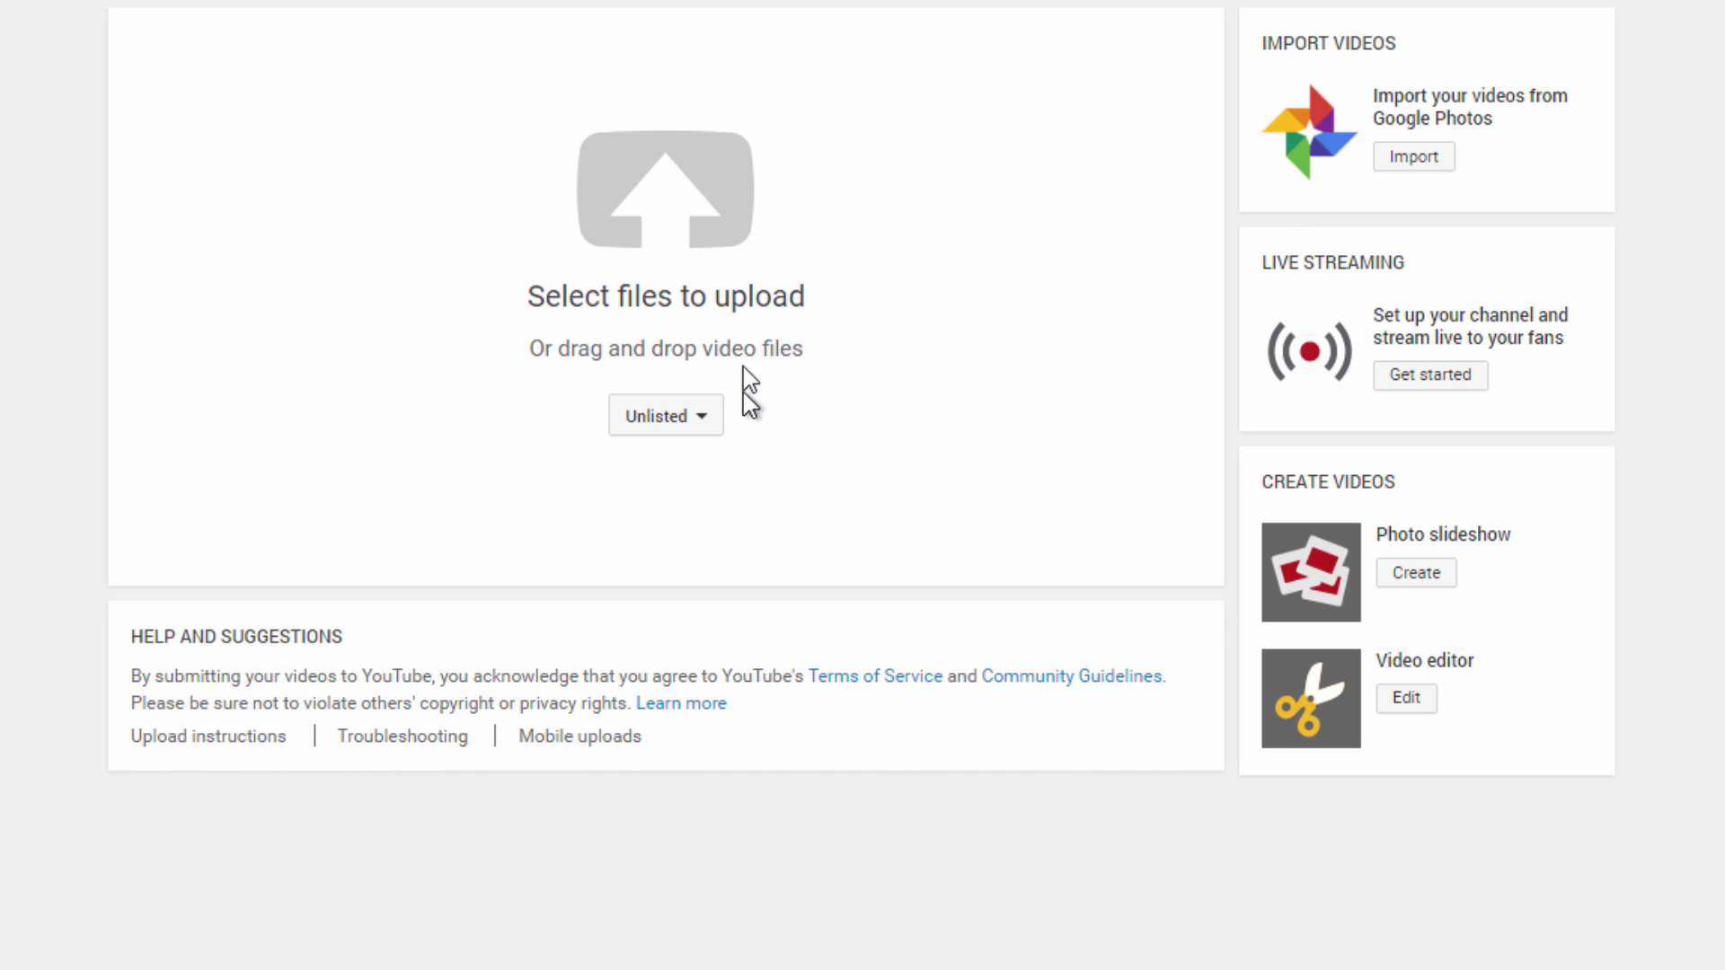
left_click(725, 247)
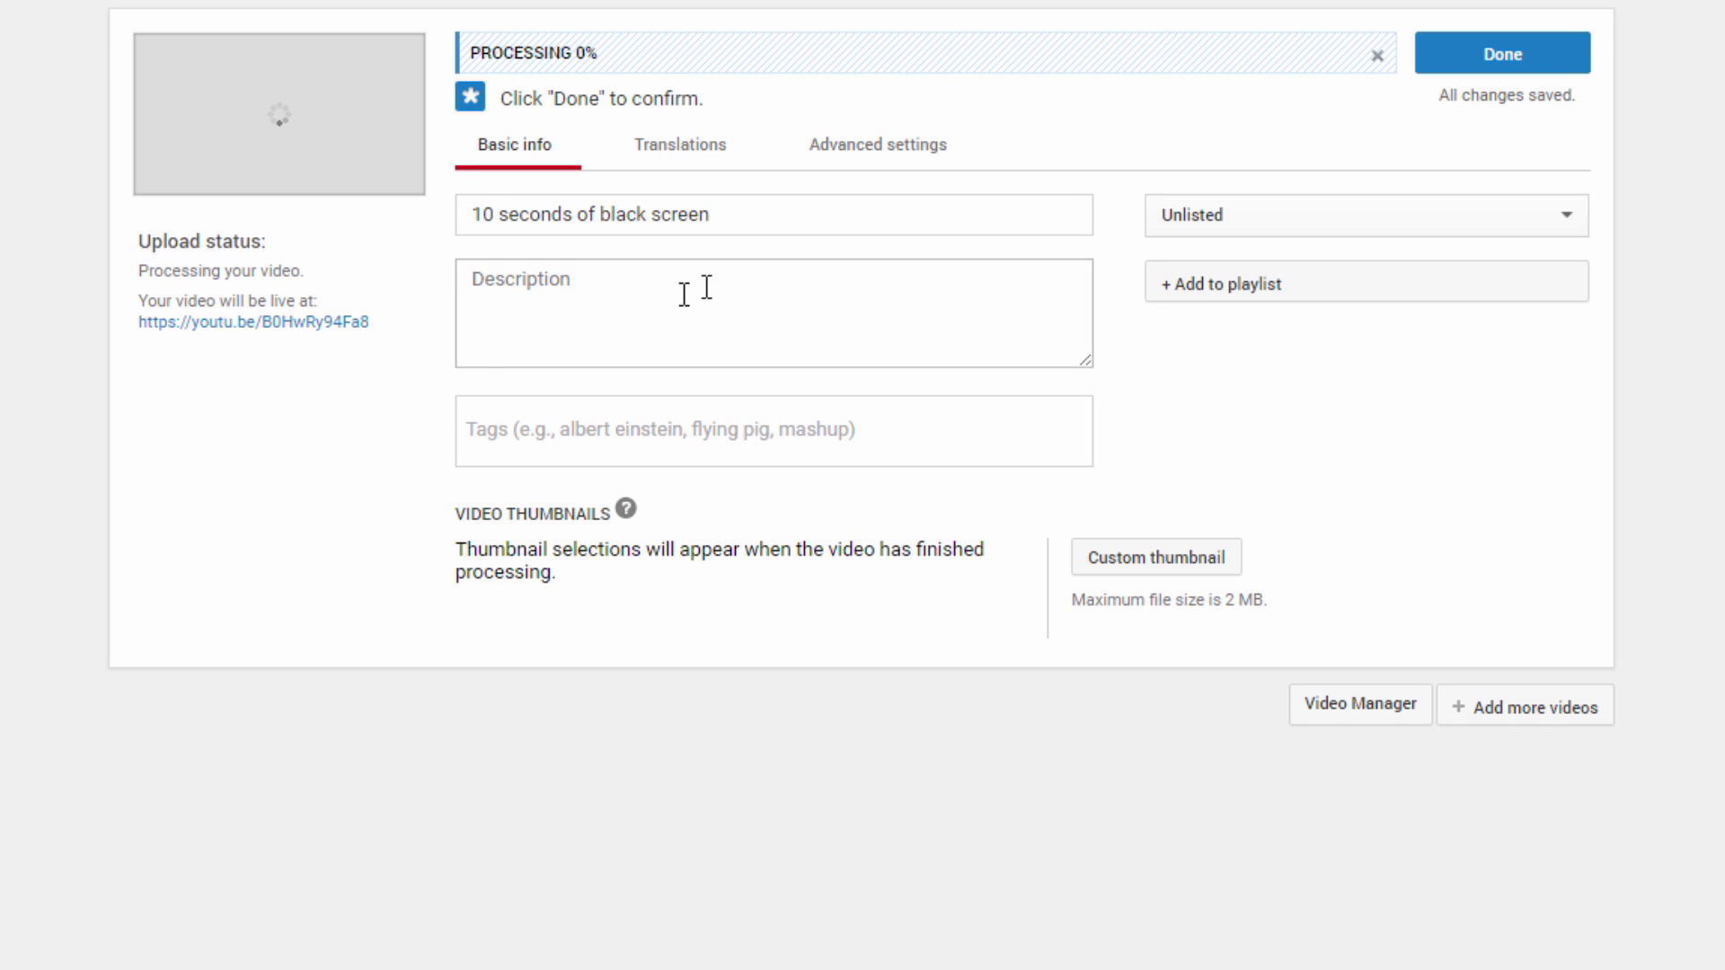
Review the upload's title, description and tags, then confirm the details with Done.
left_click_drag(735, 214, 434, 215)
left_click(760, 331)
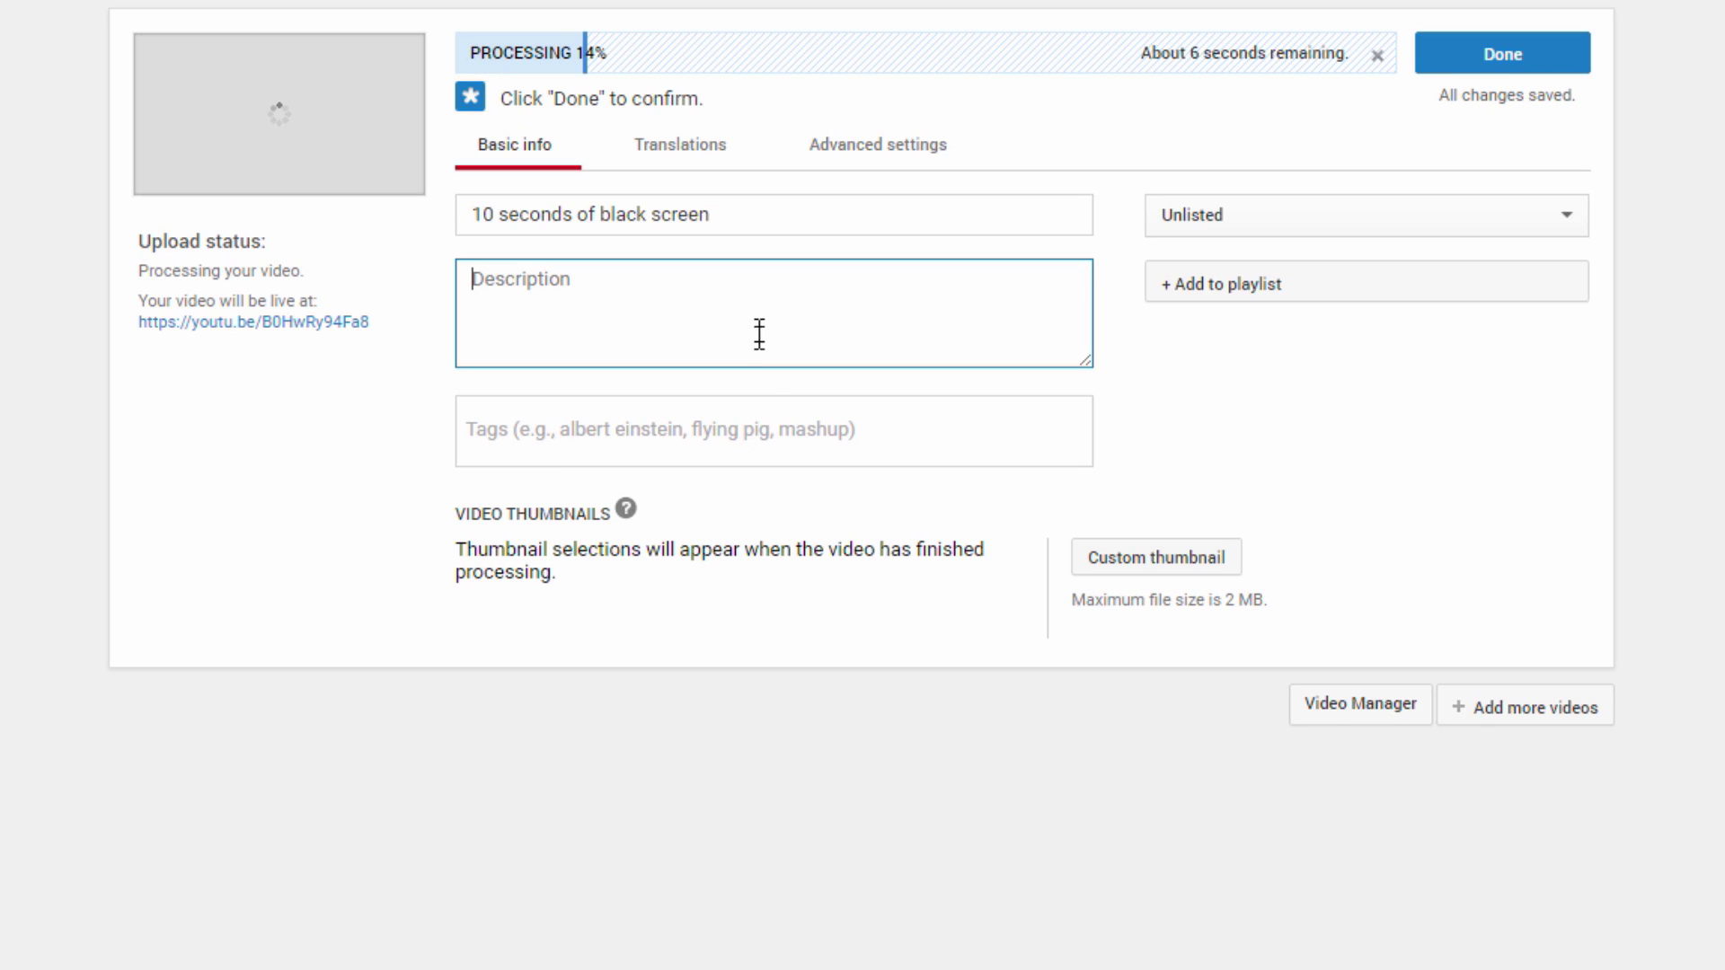
left_click(744, 419)
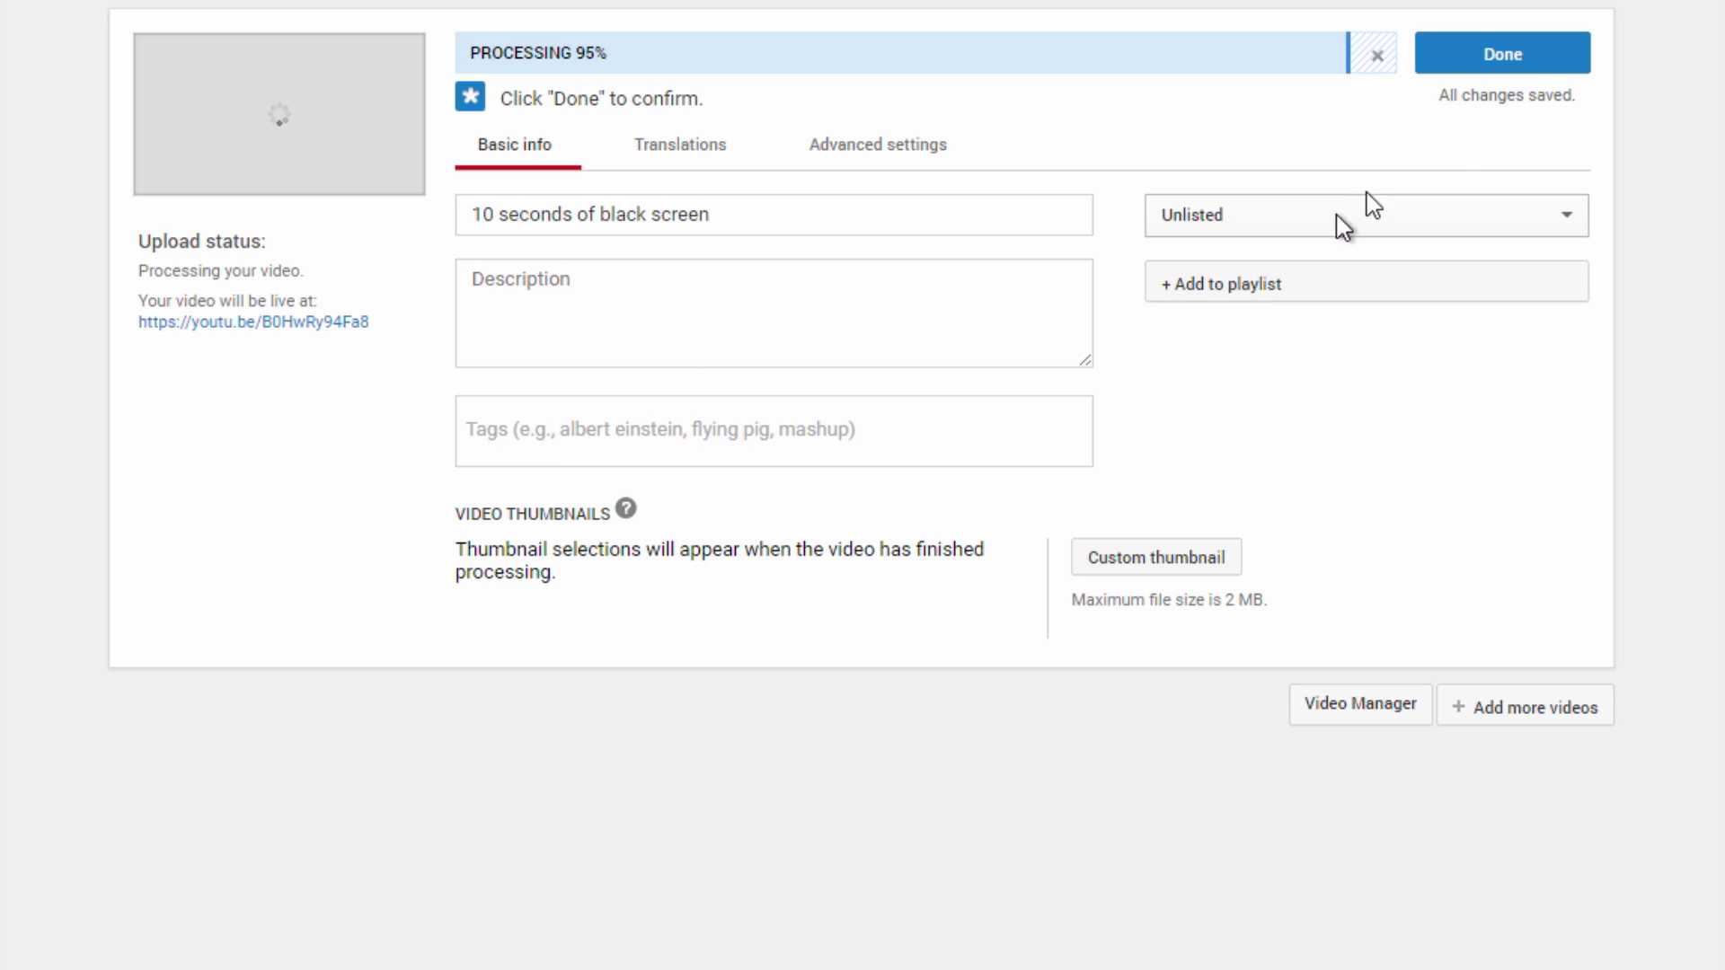
left_click(1539, 72)
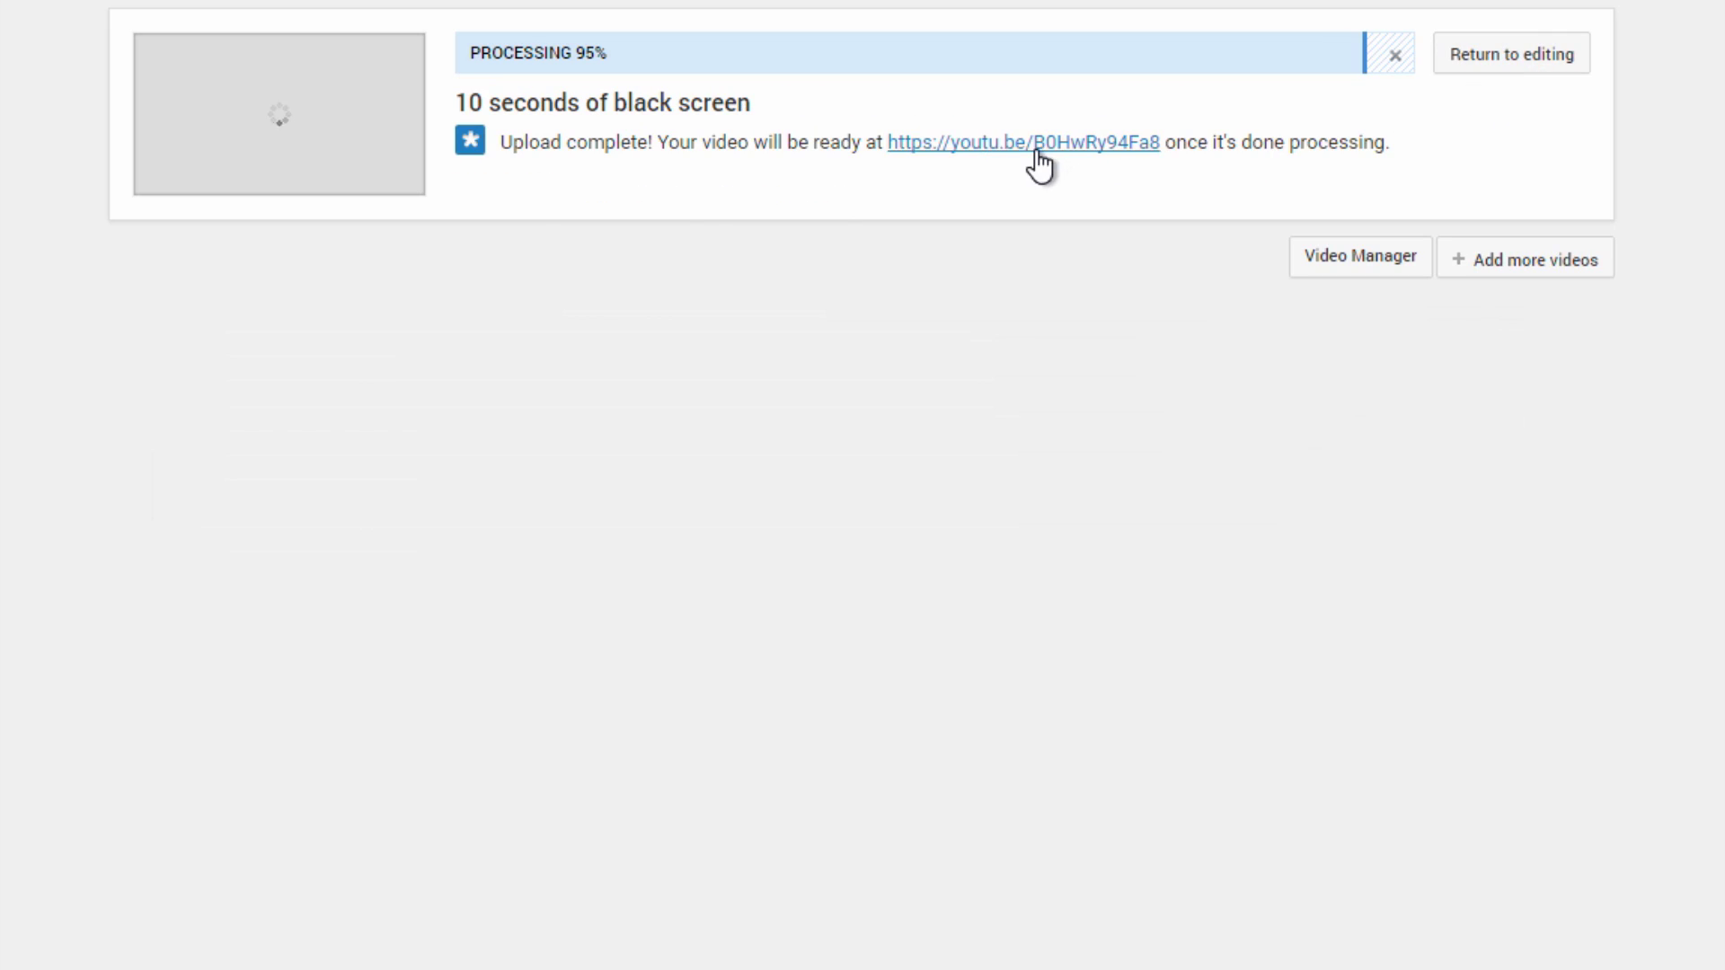
Select the share link, then bring up the embed code with its expanded preview options.
left_click_drag(908, 238, 369, 277)
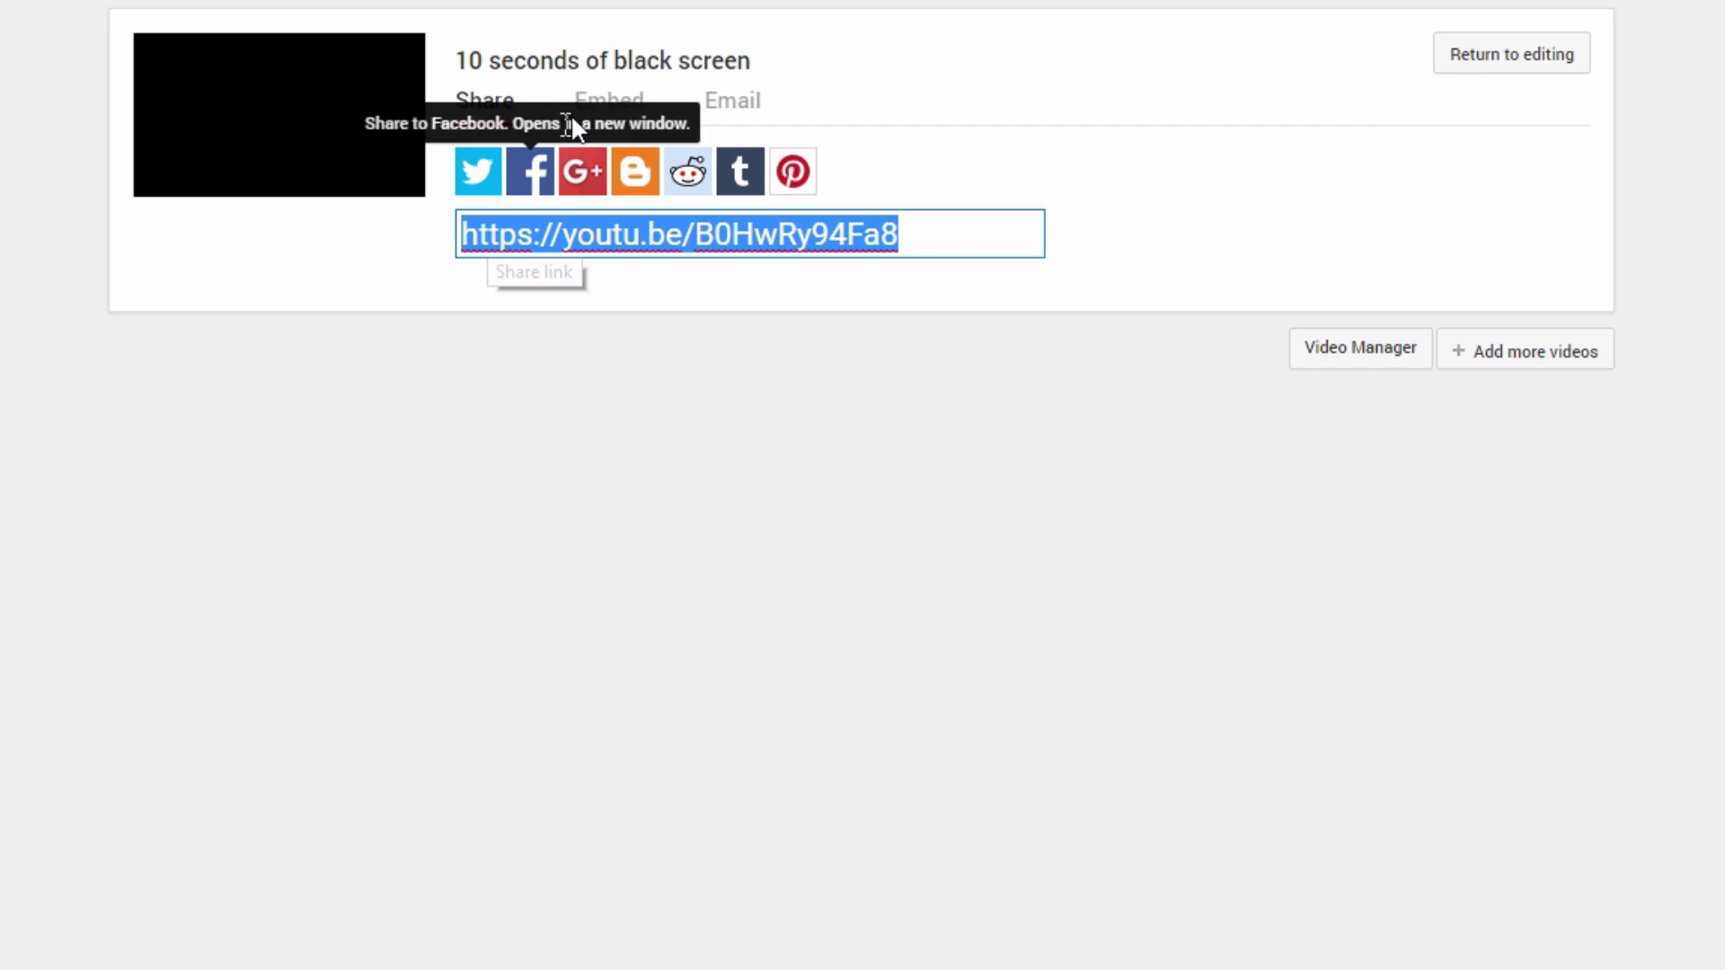
left_click(595, 116)
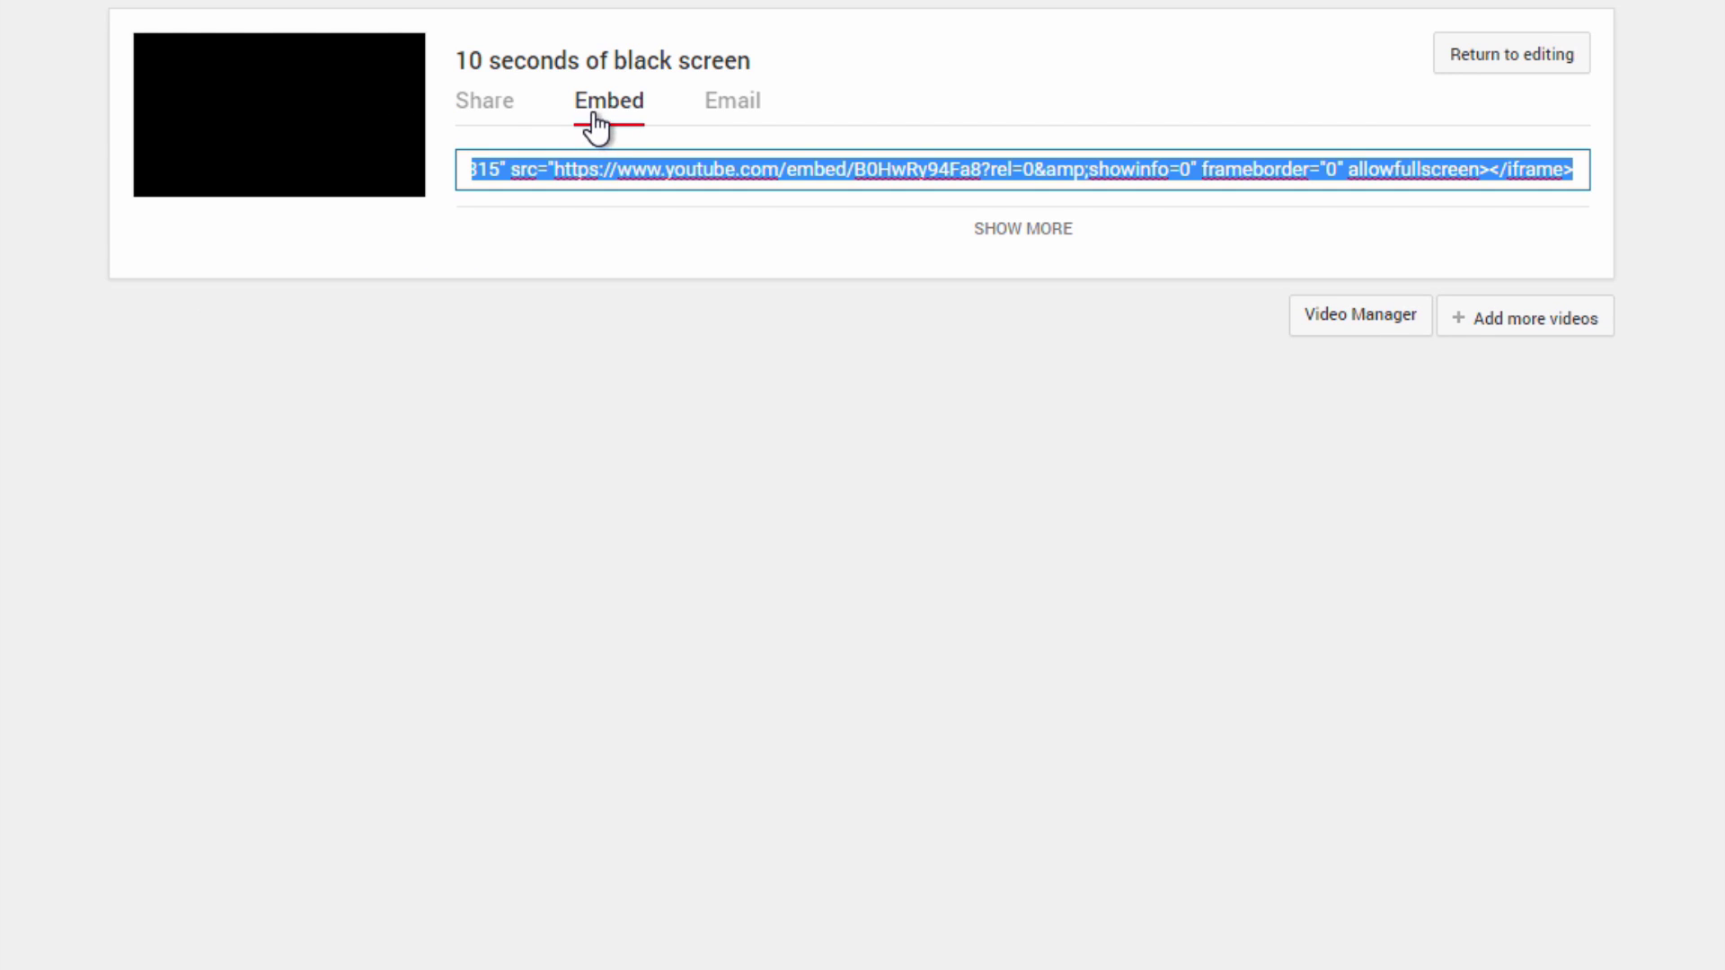
left_click(1023, 230)
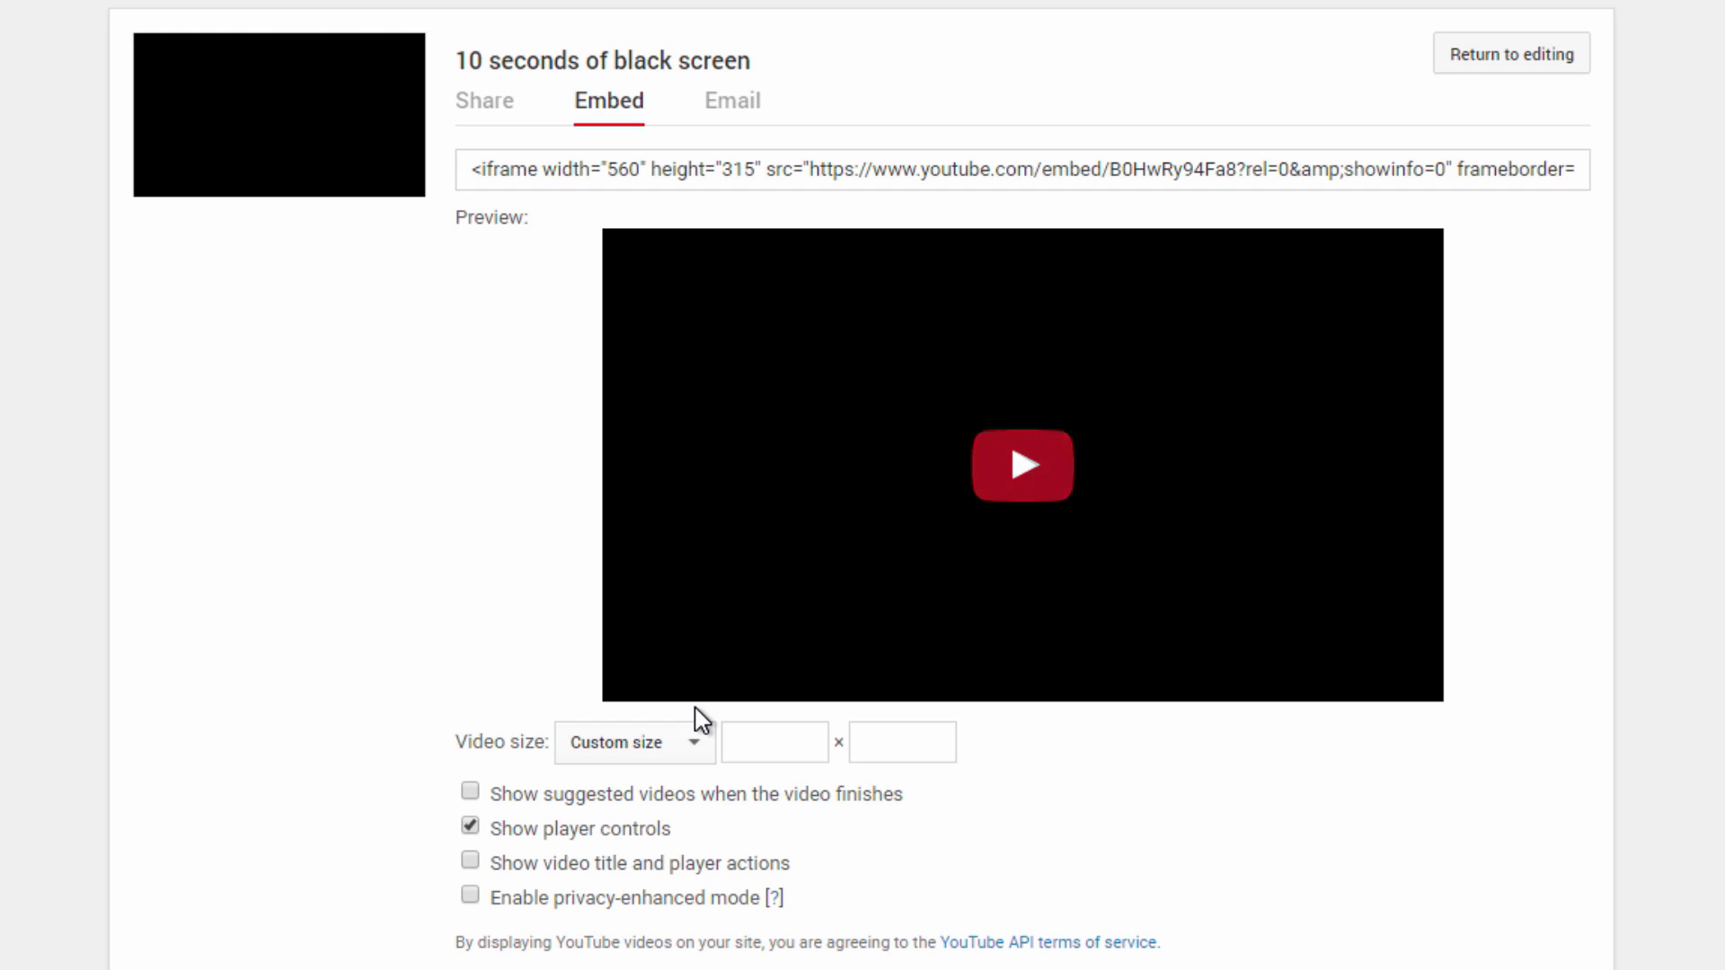
Choose Custom size for the embed, check its width and height, and play the preview.
left_click(661, 746)
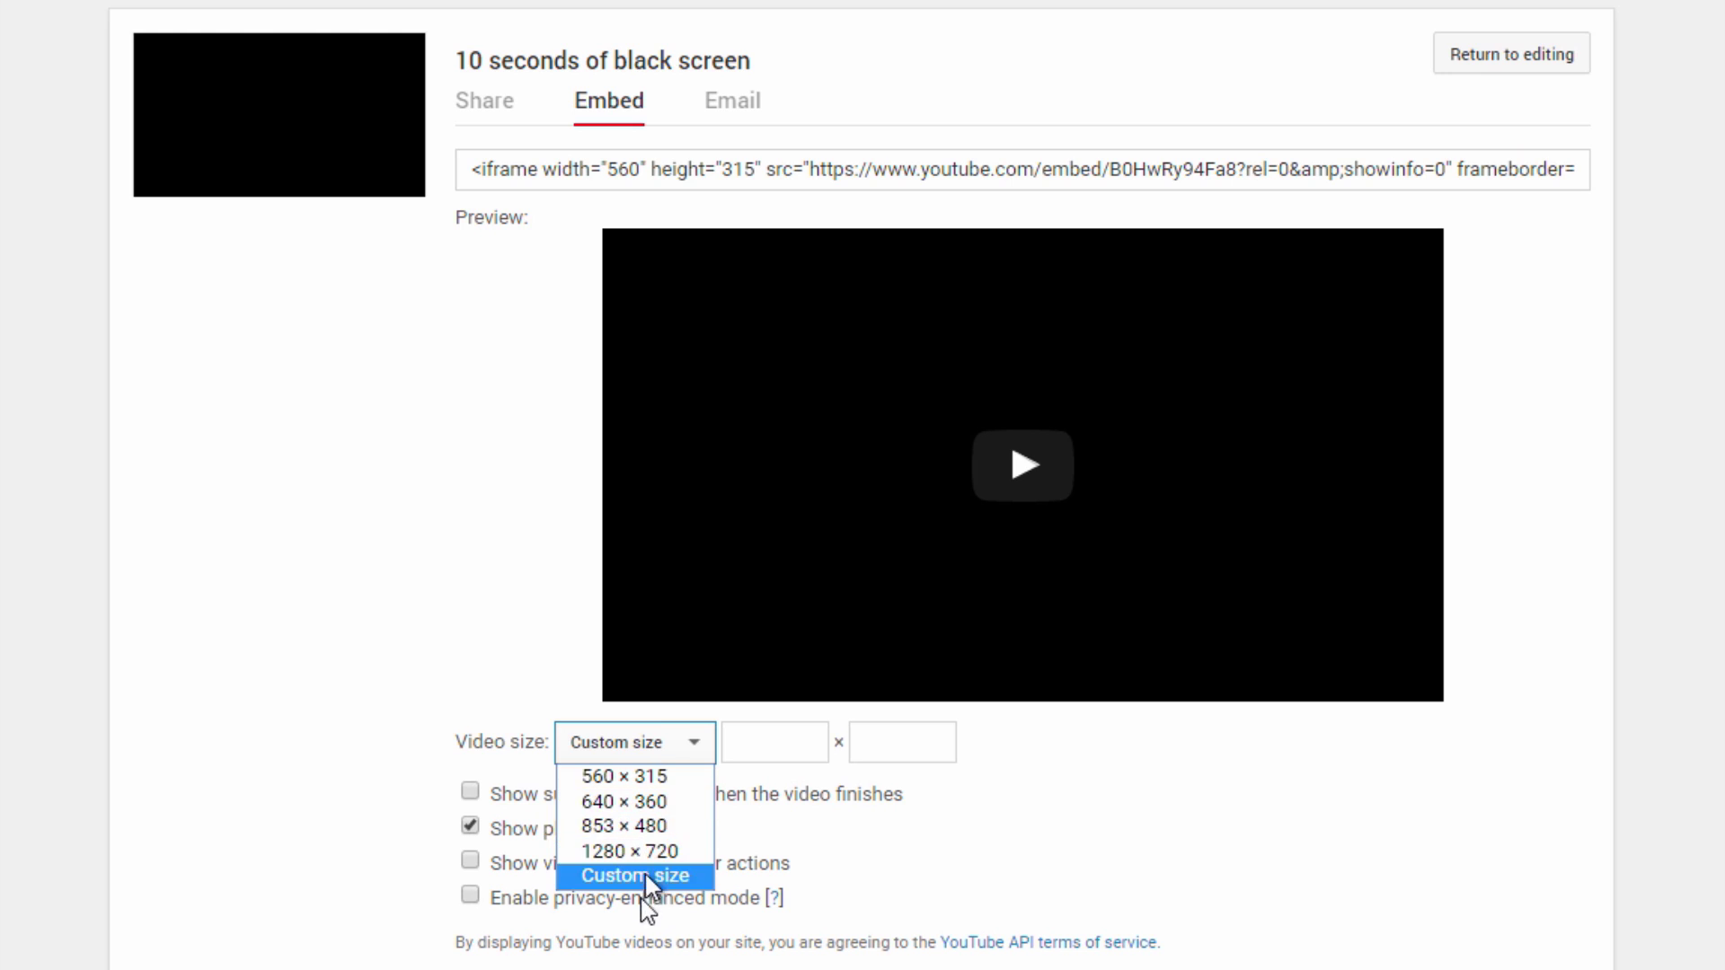
left_click(796, 742)
left_click(900, 747)
left_click(802, 764)
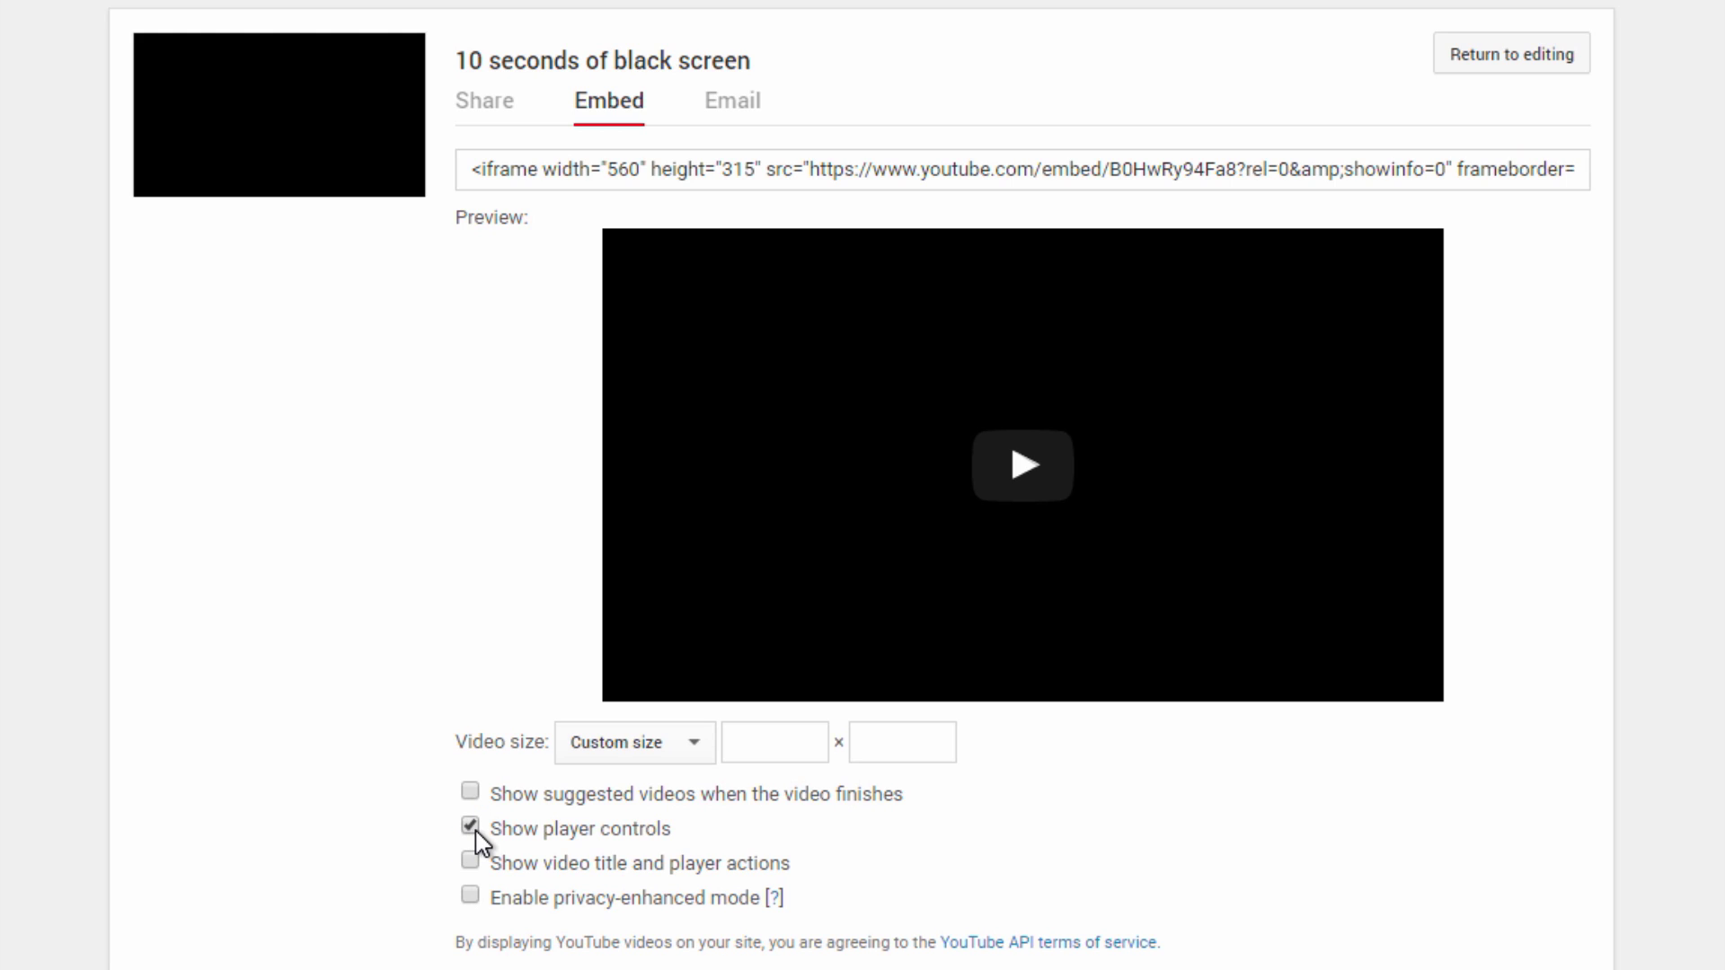
left_click(1123, 453)
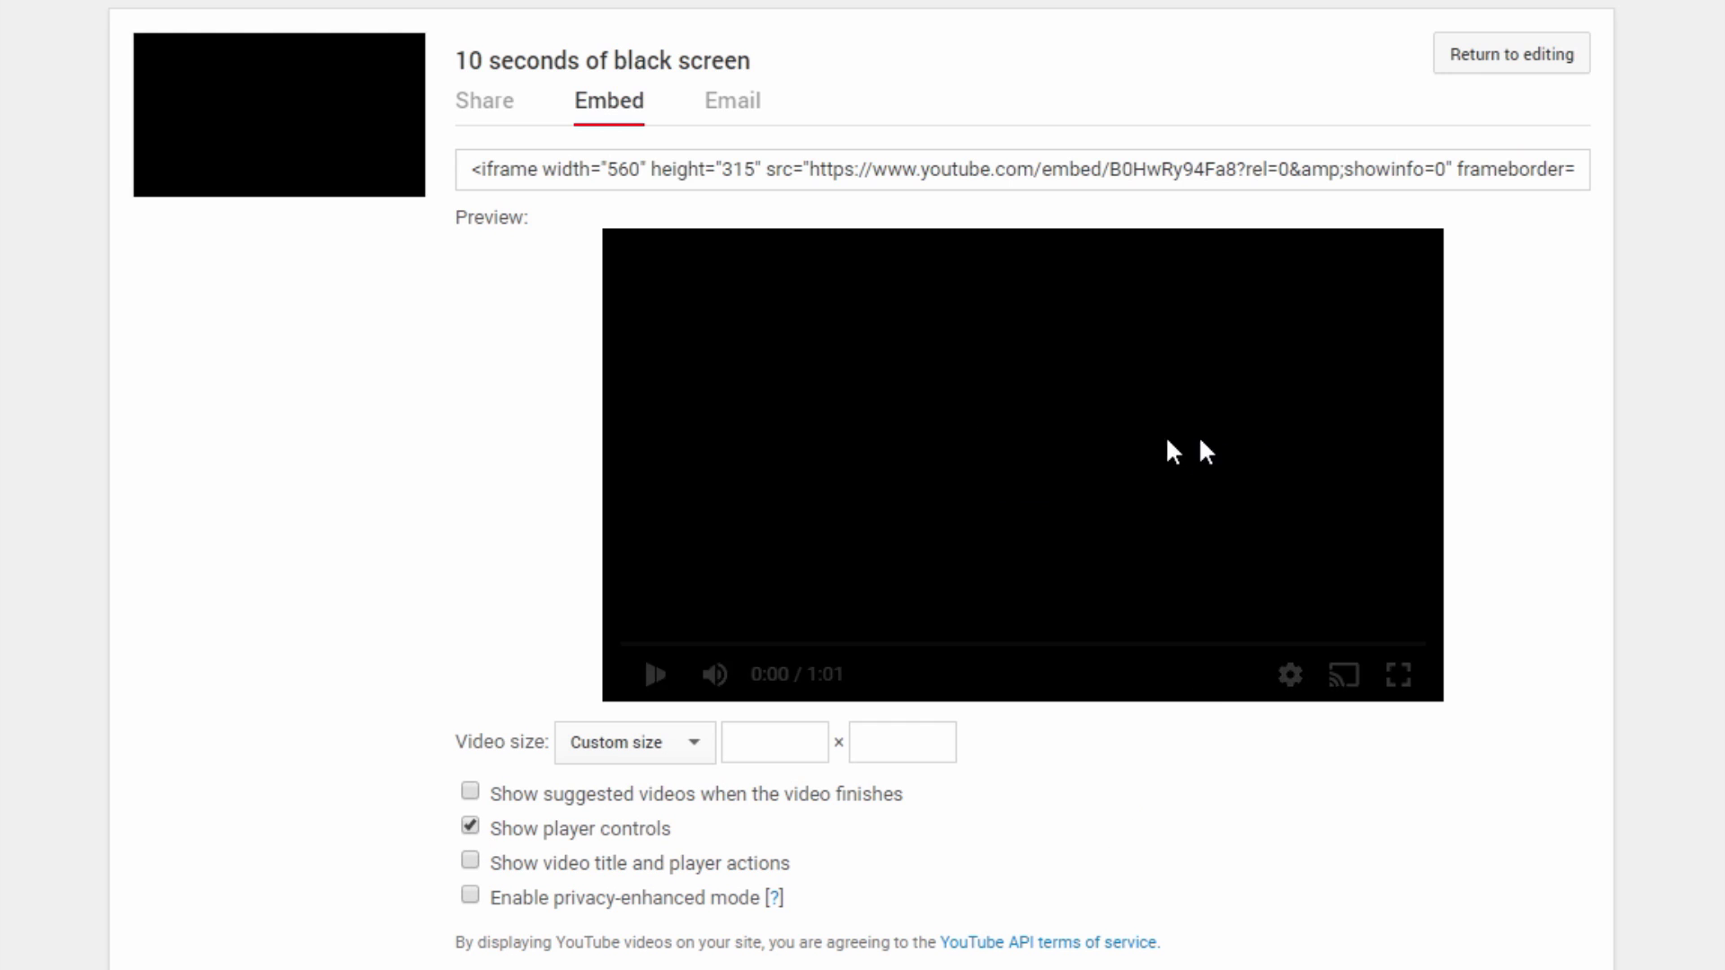
Pause the preview, leave video title and player actions off, and copy the embed code.
left_click(670, 674)
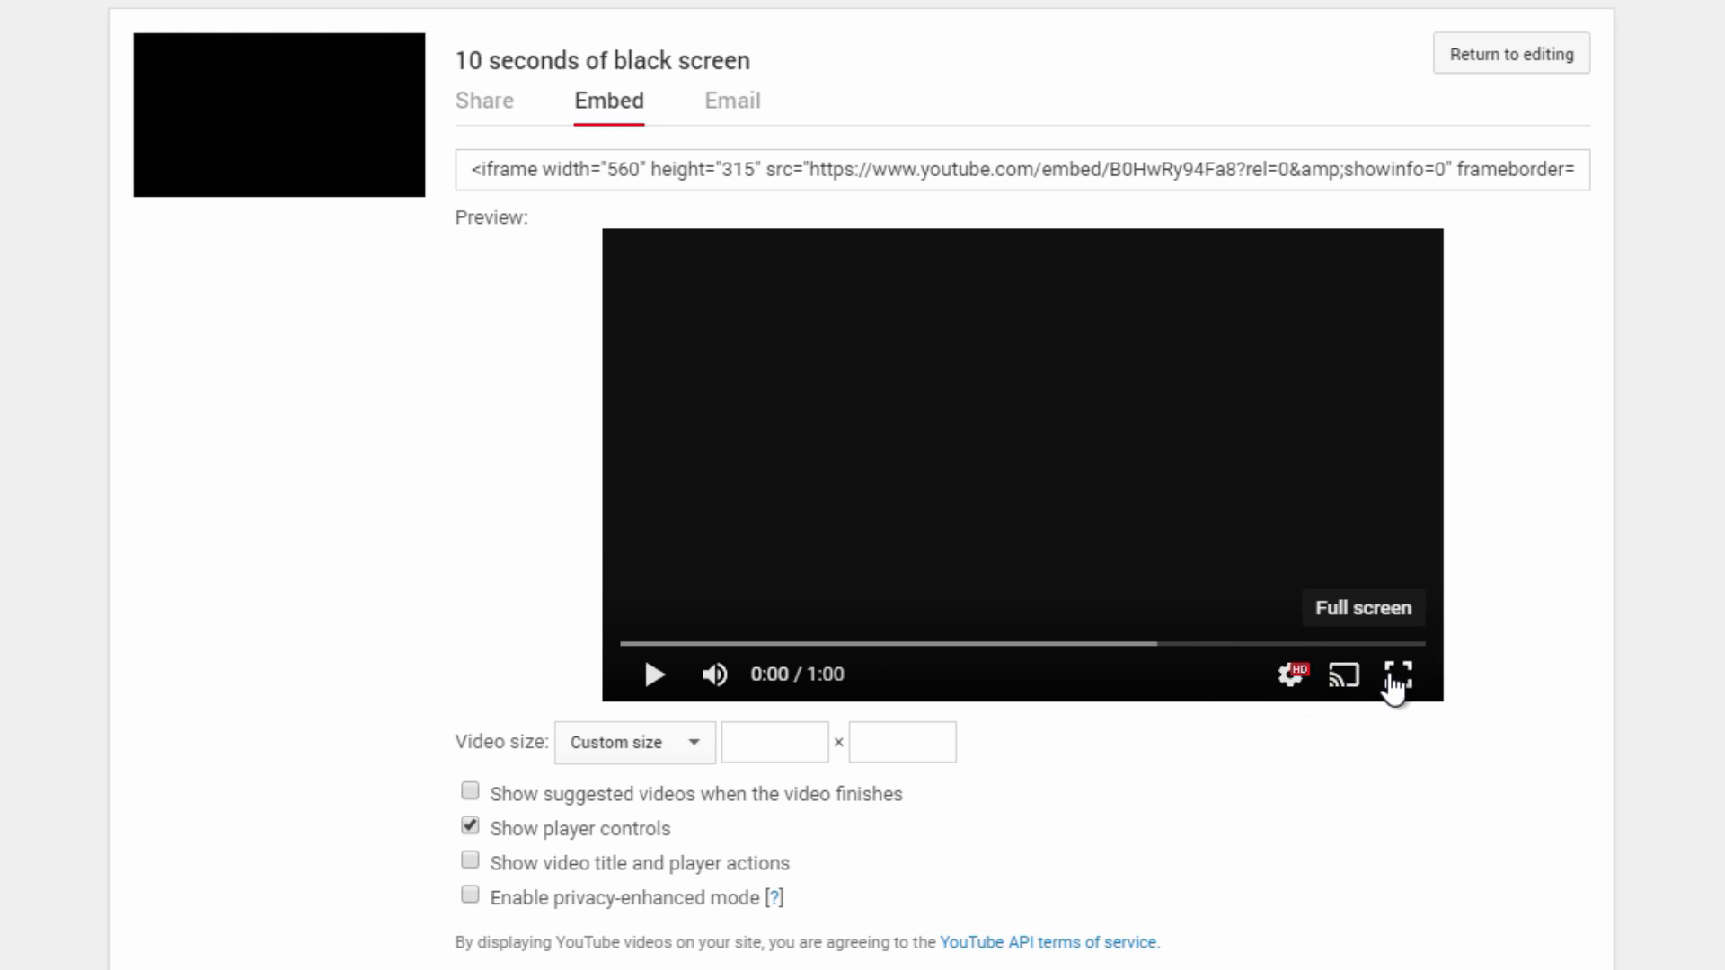
left_click(471, 862)
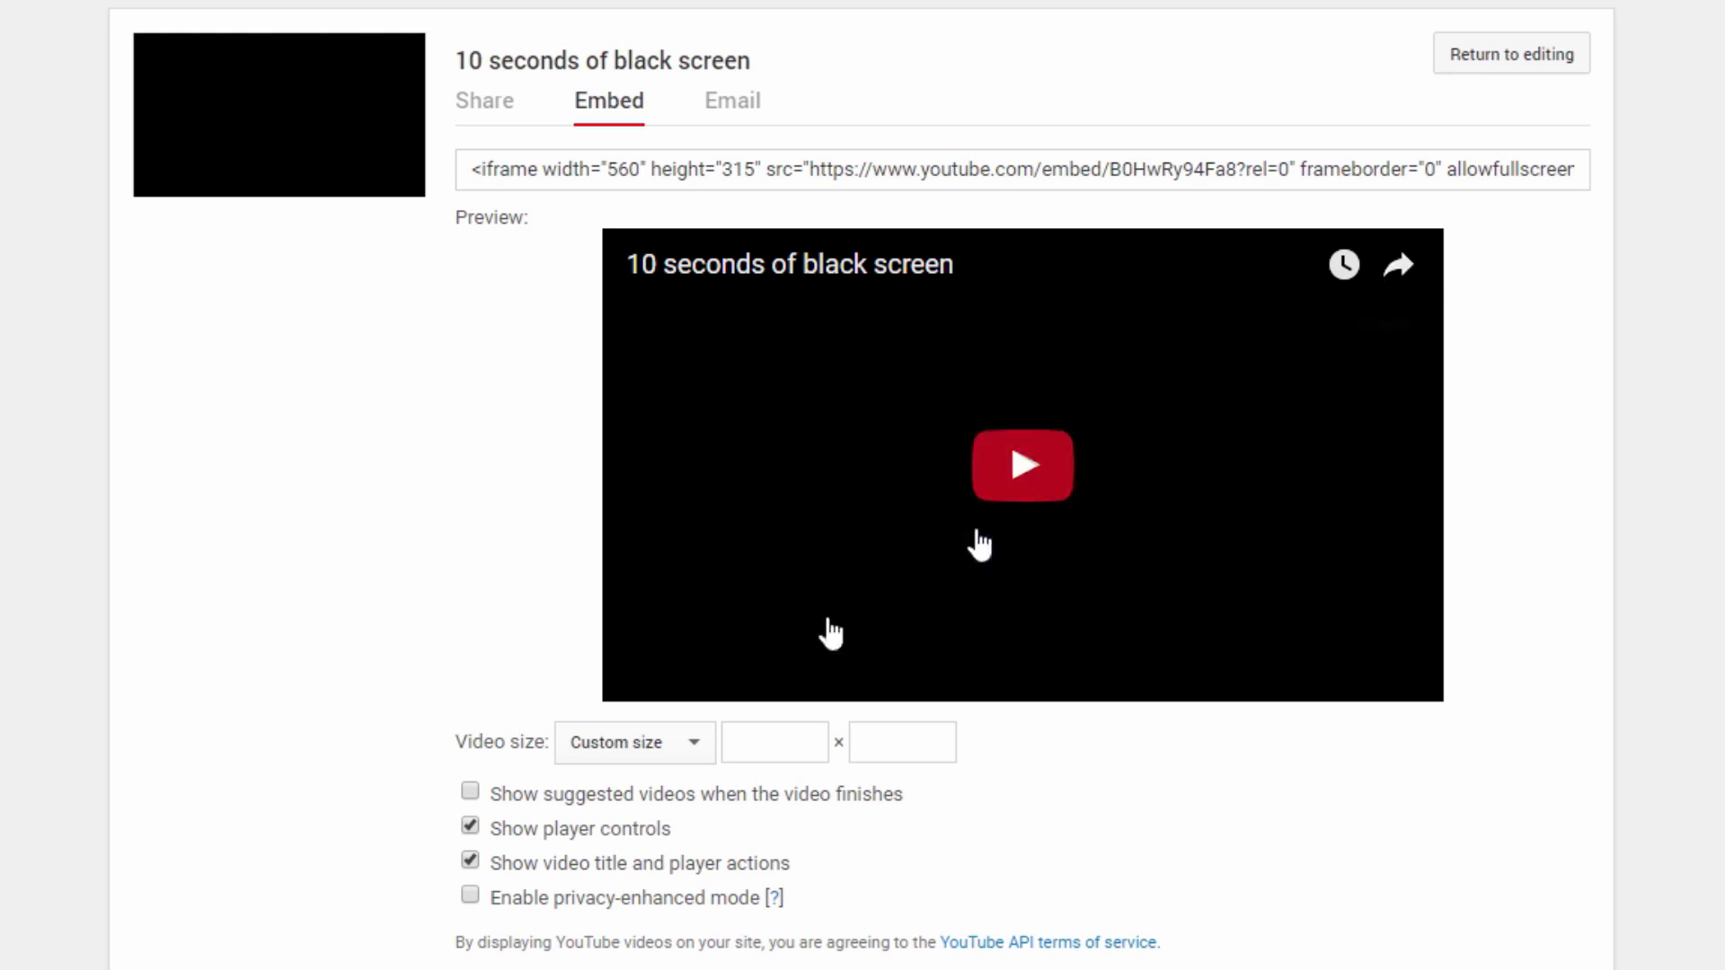
left_click(492, 875)
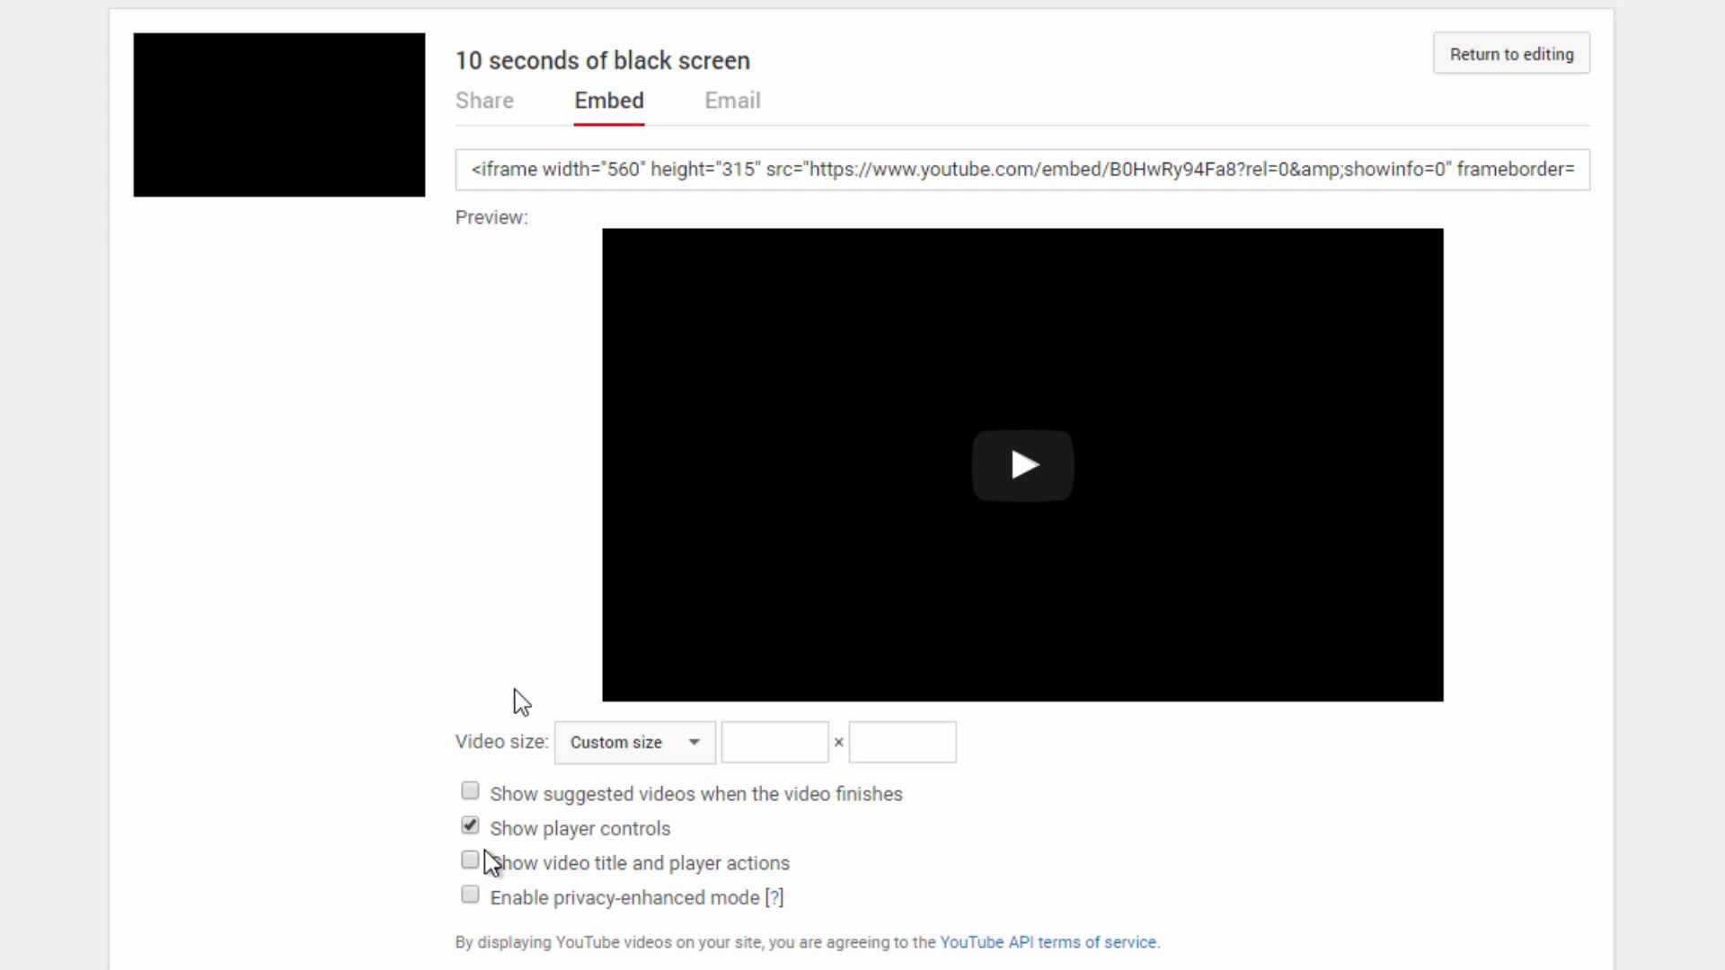
left_click(709, 169)
right_click(708, 169)
left_click(777, 228)
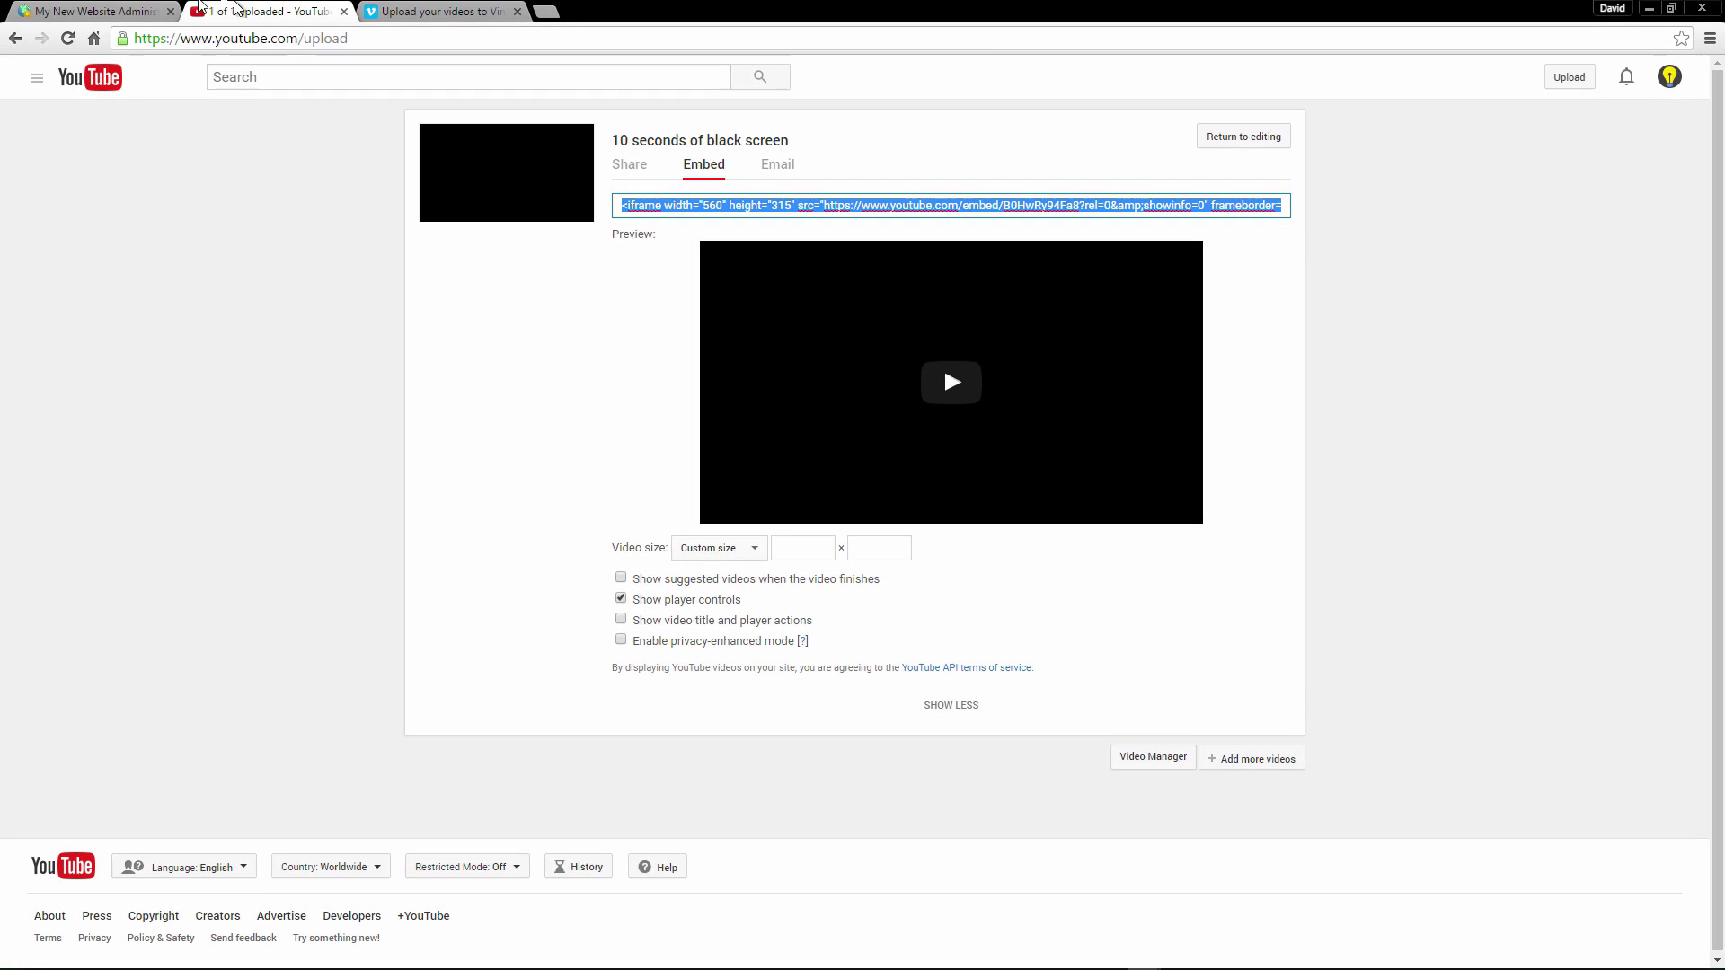
Paste the YouTube iframe into Demo Private Page's Code View, save, and view the live page.
left_click(90, 11)
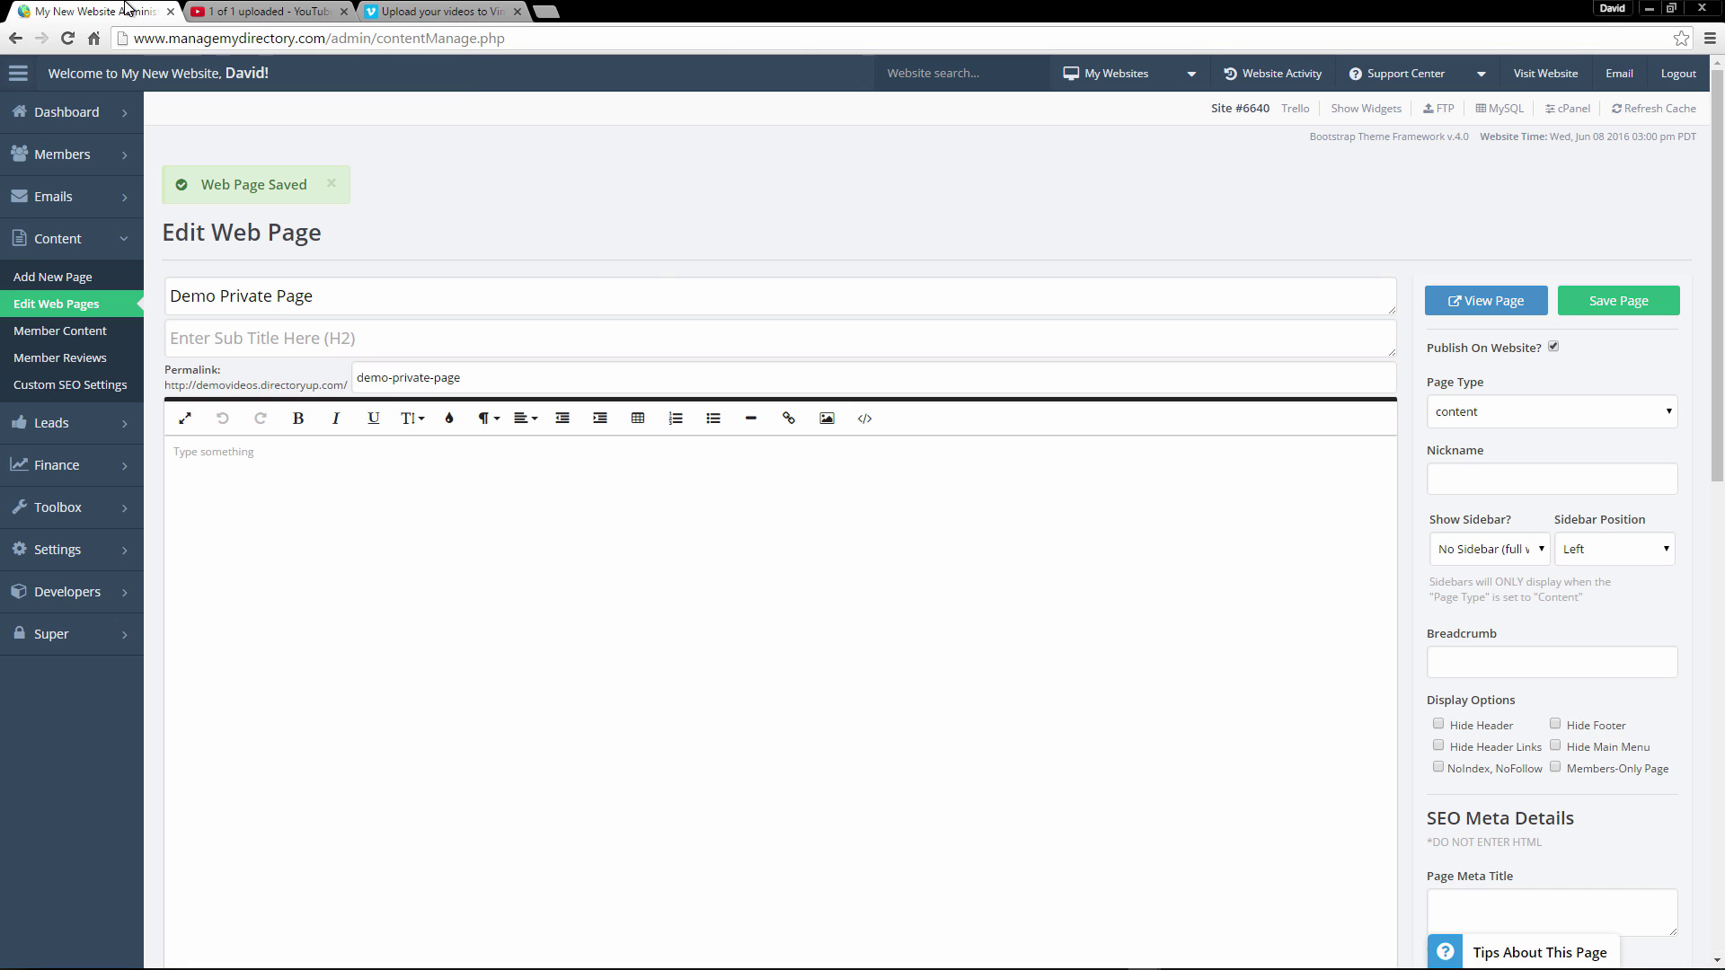
left_click(866, 419)
right_click(394, 511)
left_click(455, 618)
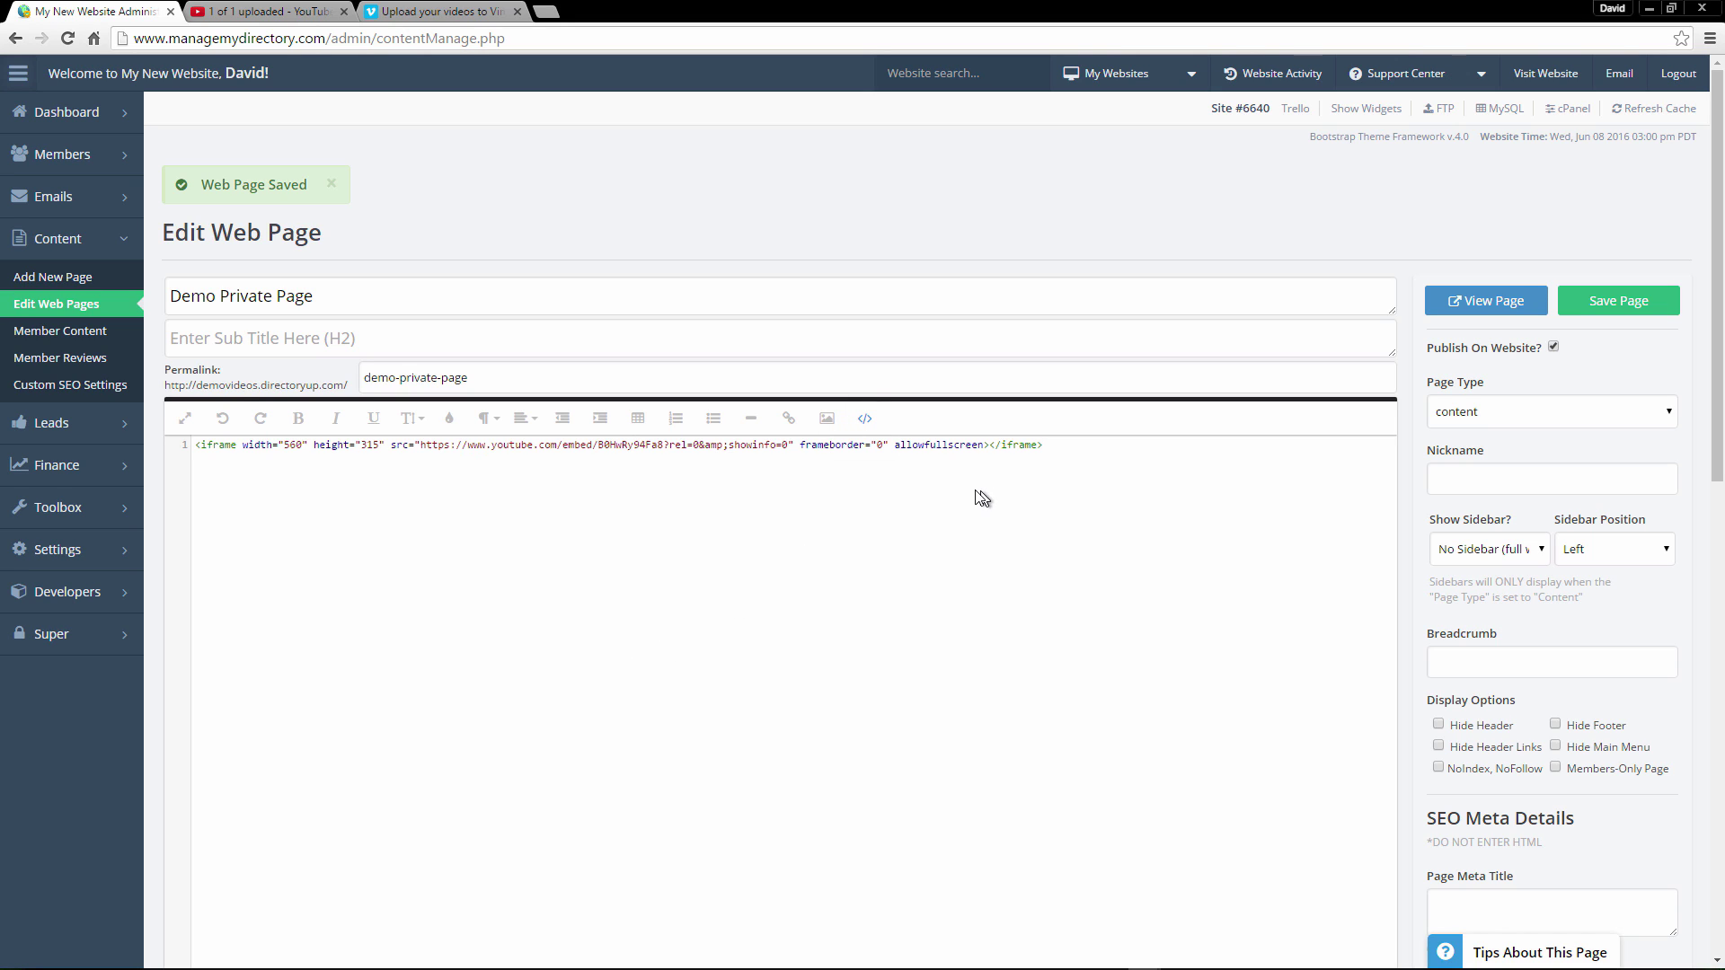
left_click(1613, 297)
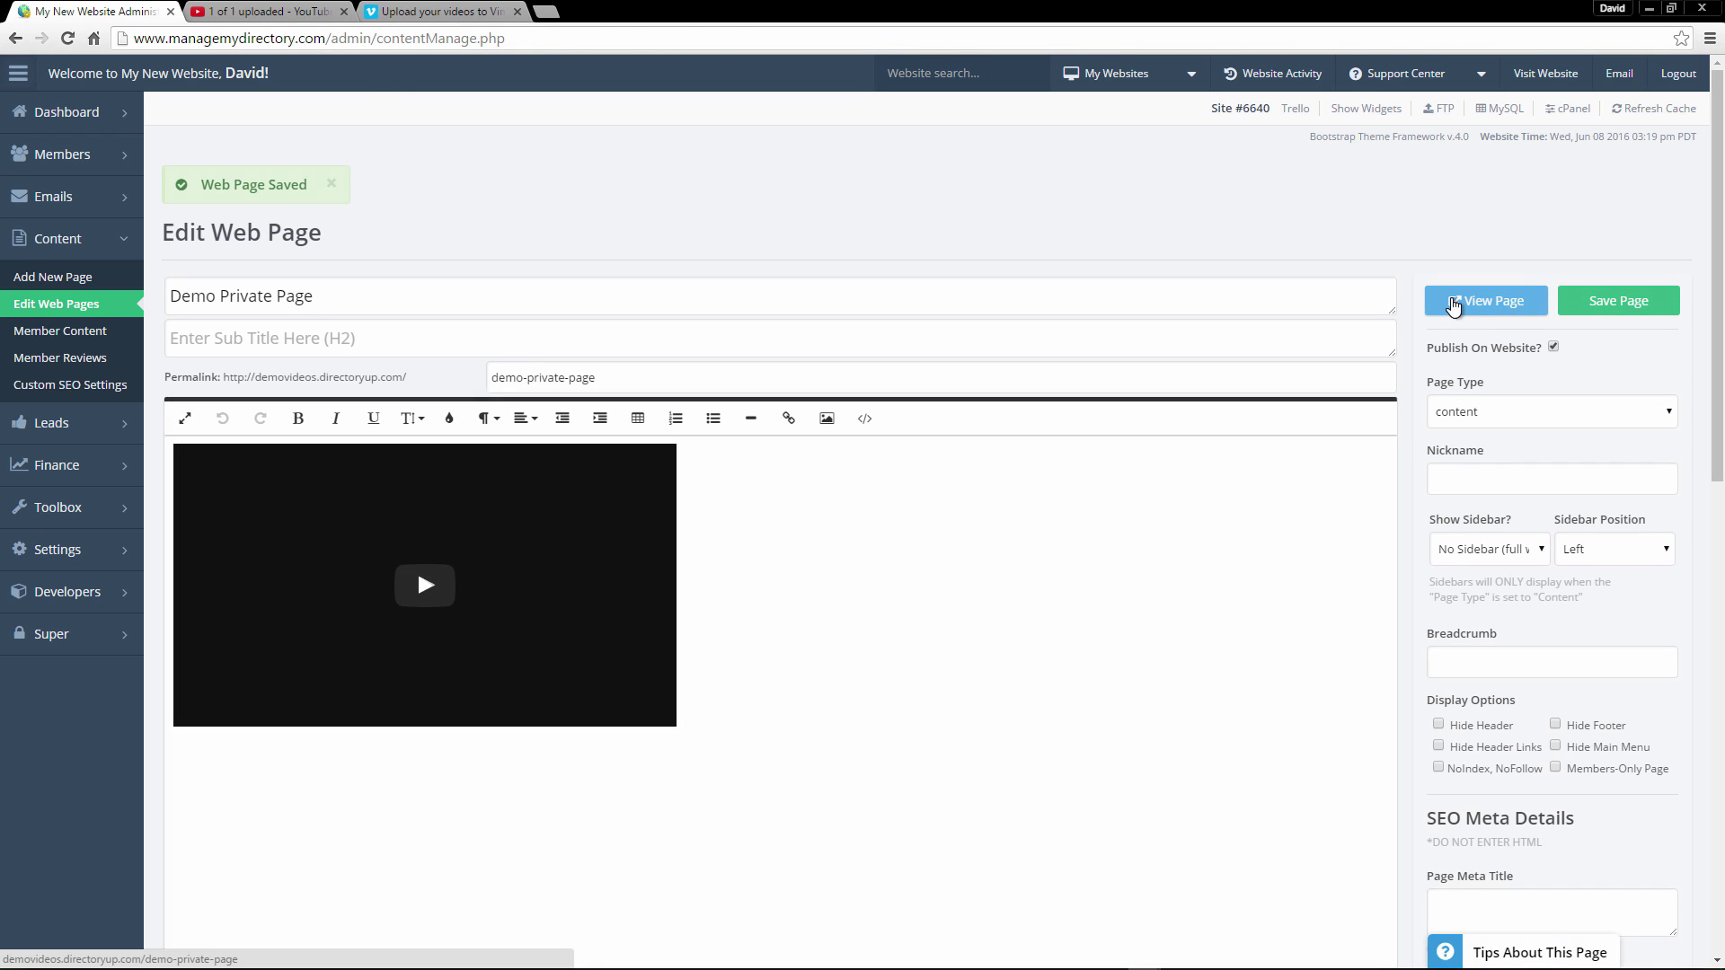
left_click(1454, 303)
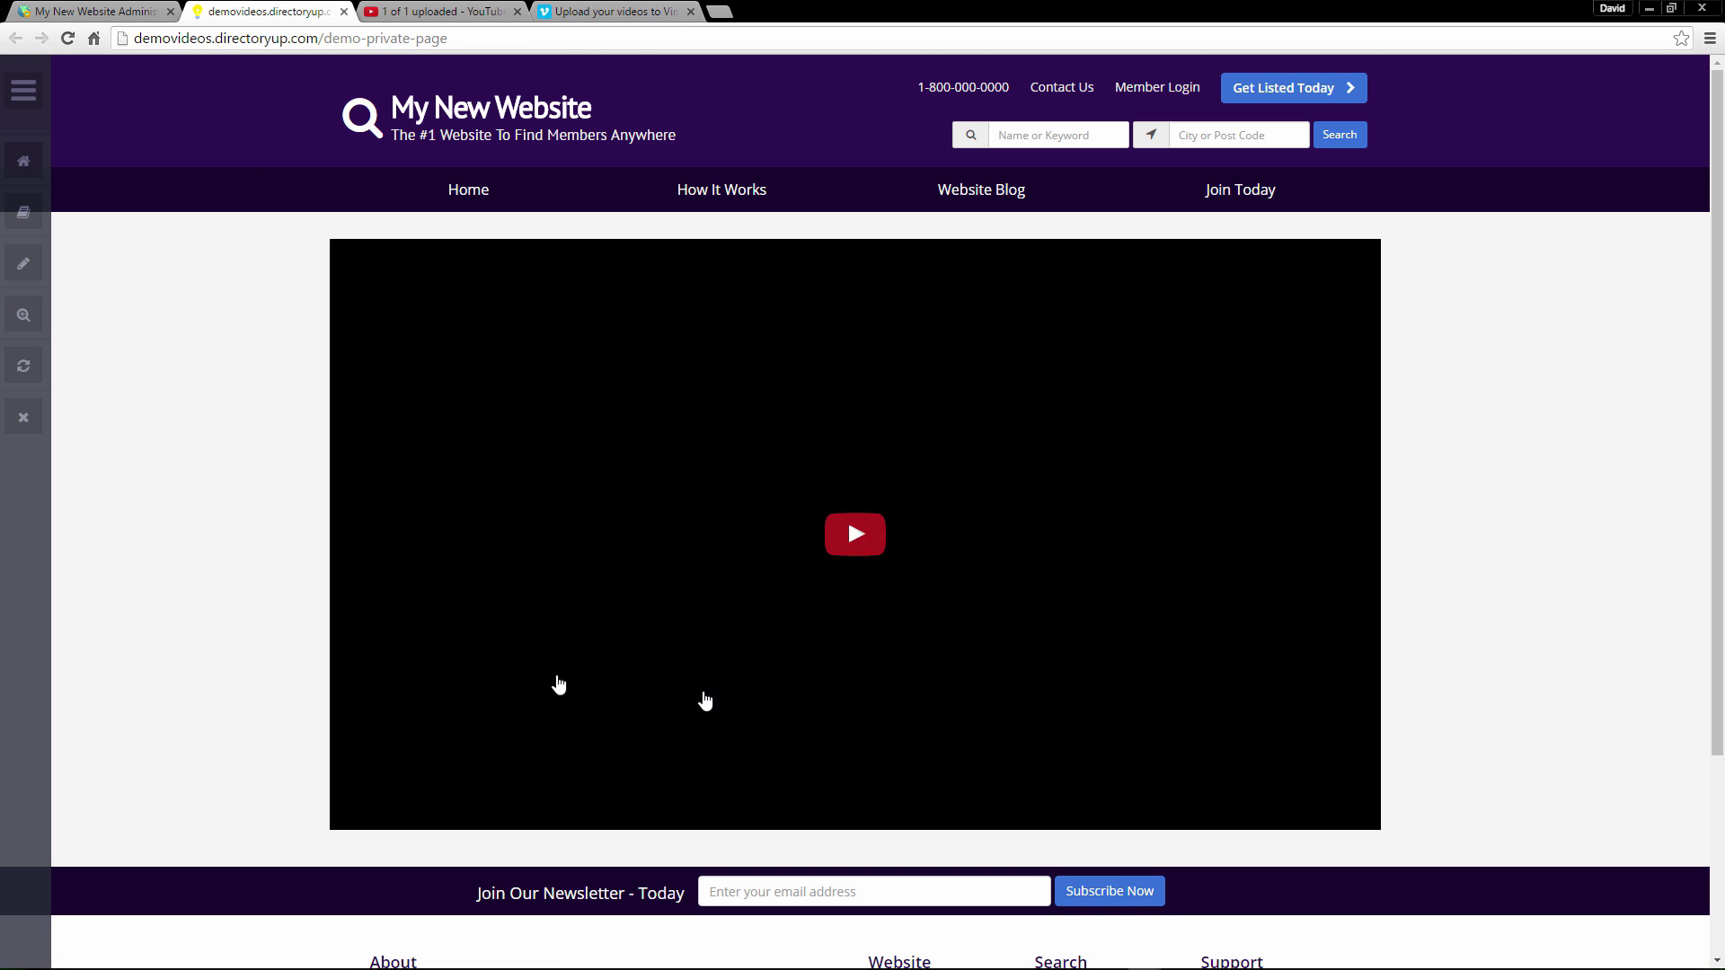
Play and pause the embedded YouTube video on the live page, then go back to the admin tab.
left_click(832, 504)
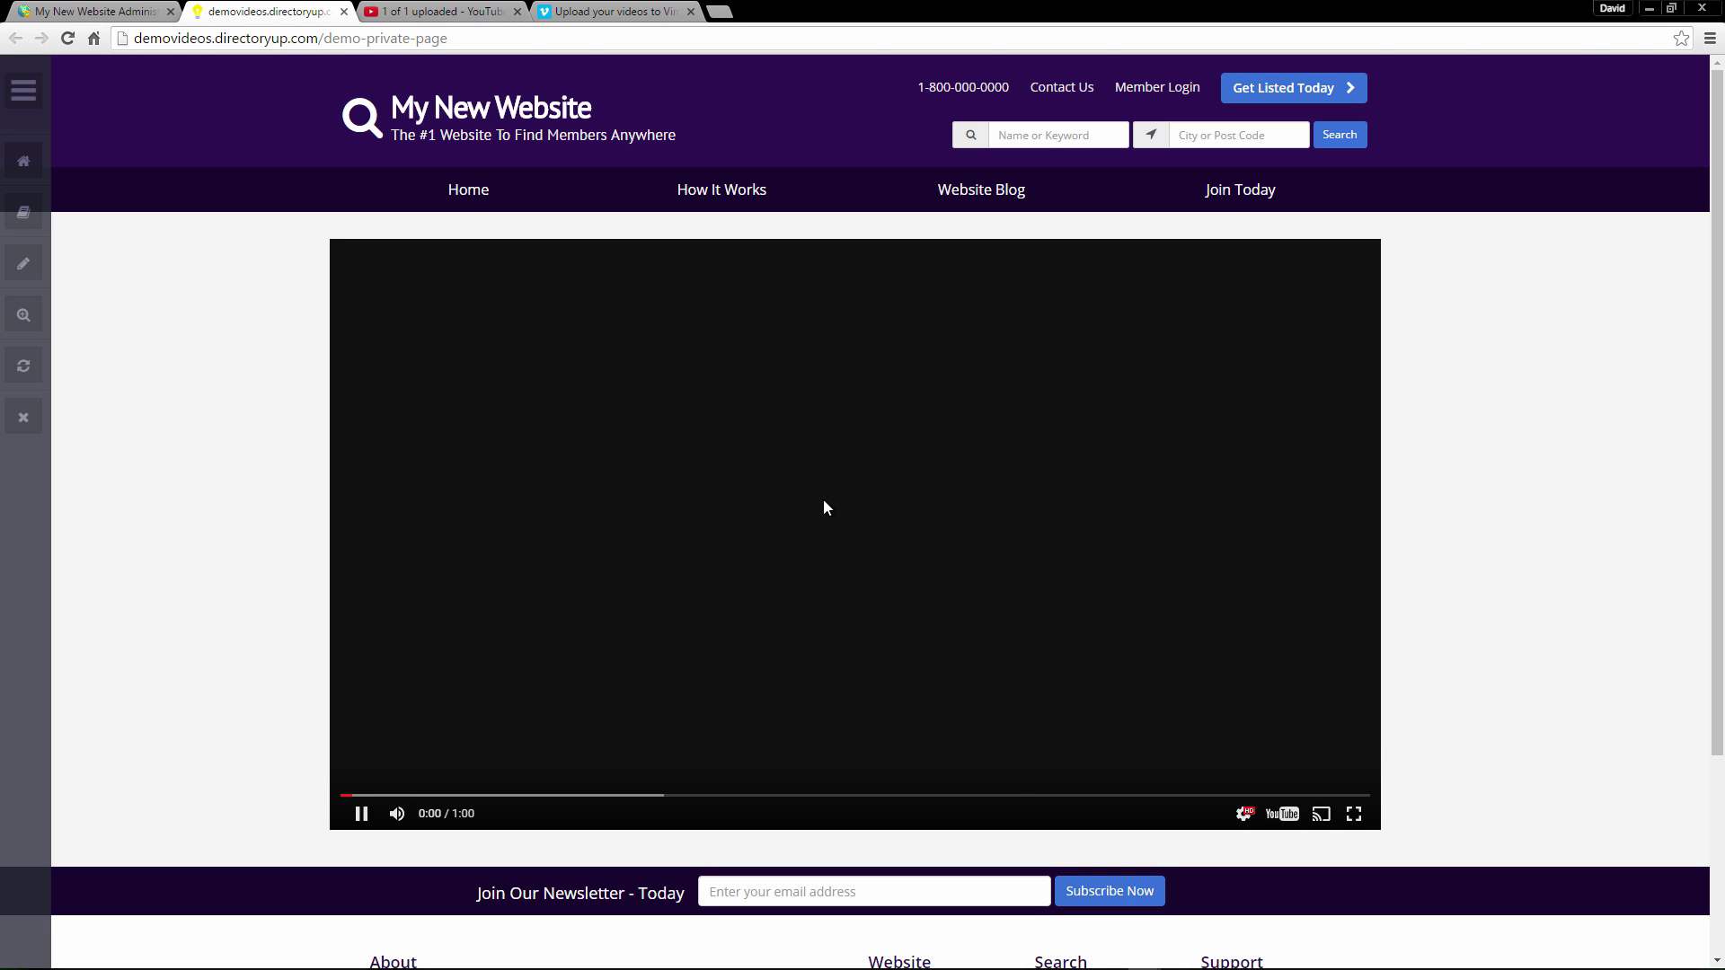
left_click(824, 502)
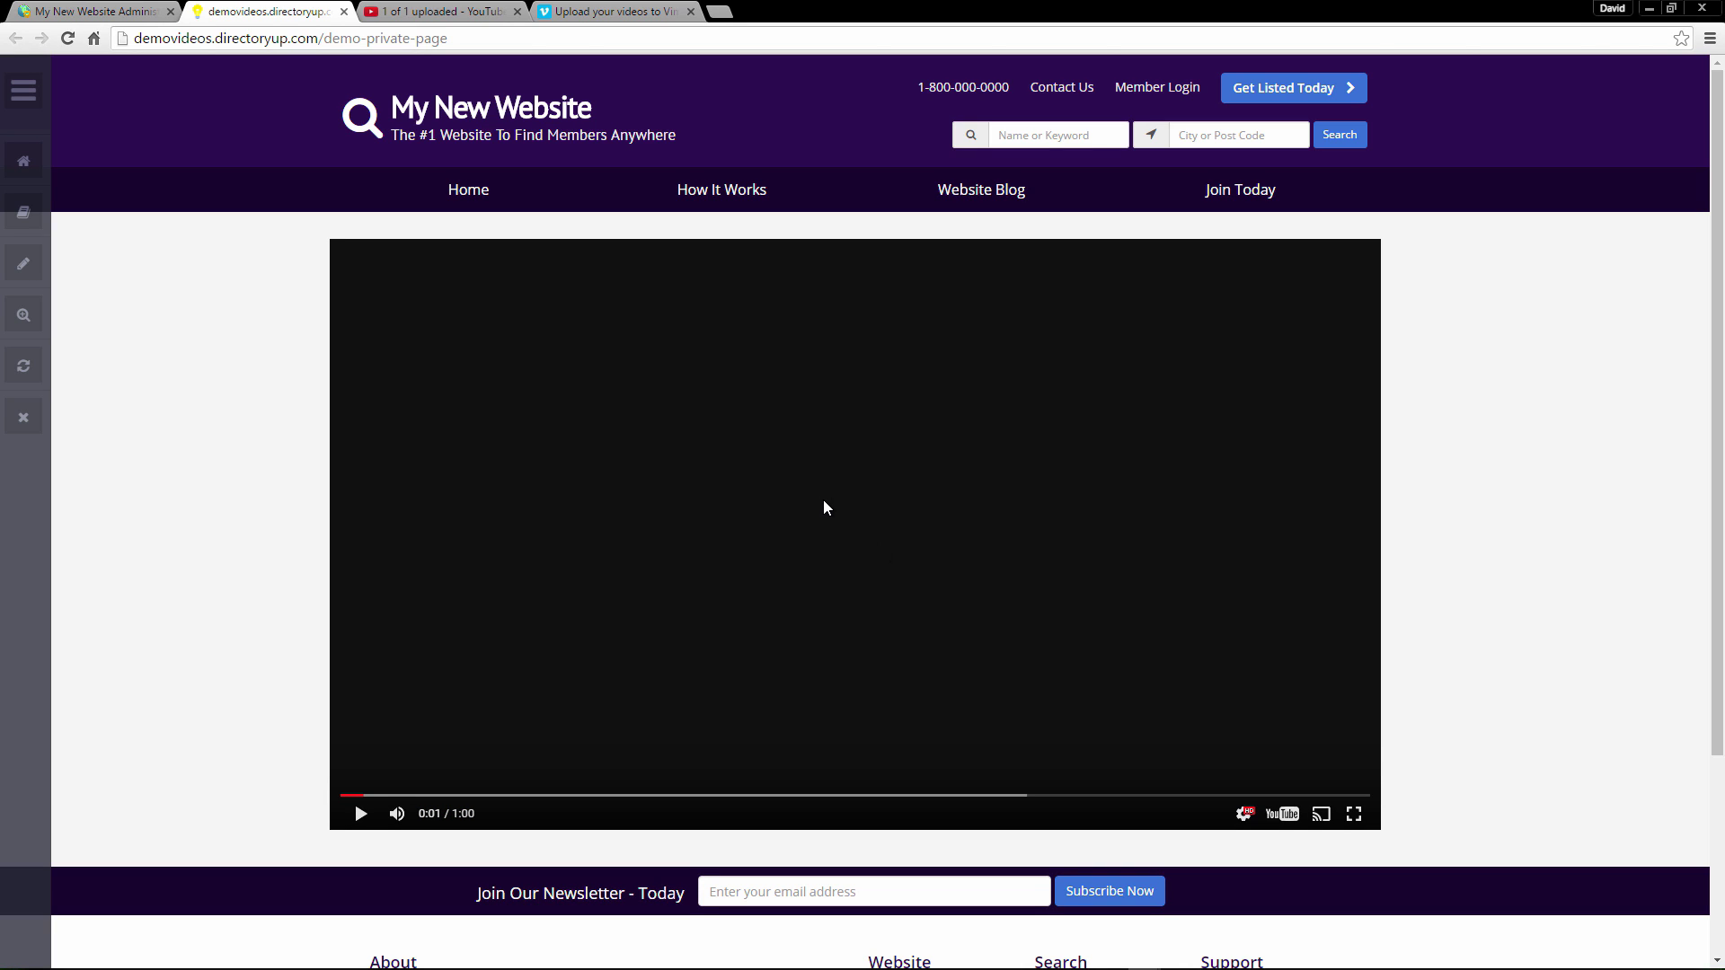
left_click(135, 11)
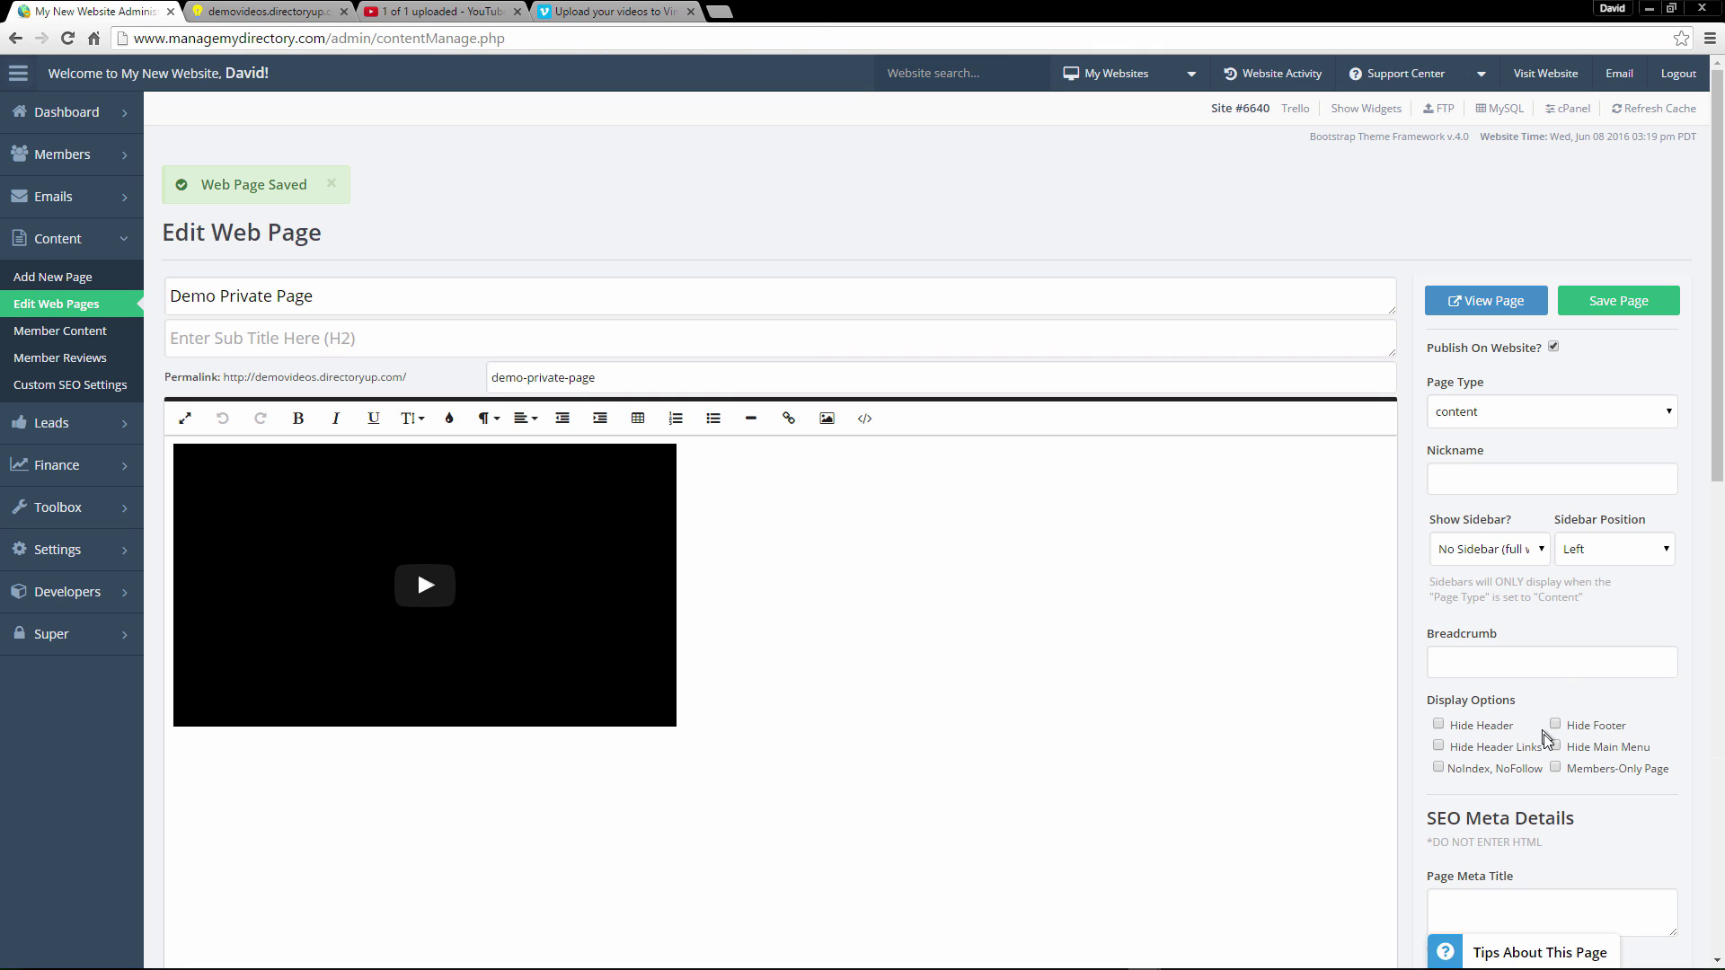
Toggle Members-Only Page on and back off, then go back to the YouTube upload tab.
left_click(1558, 770)
left_click_drag(1569, 770, 1686, 770)
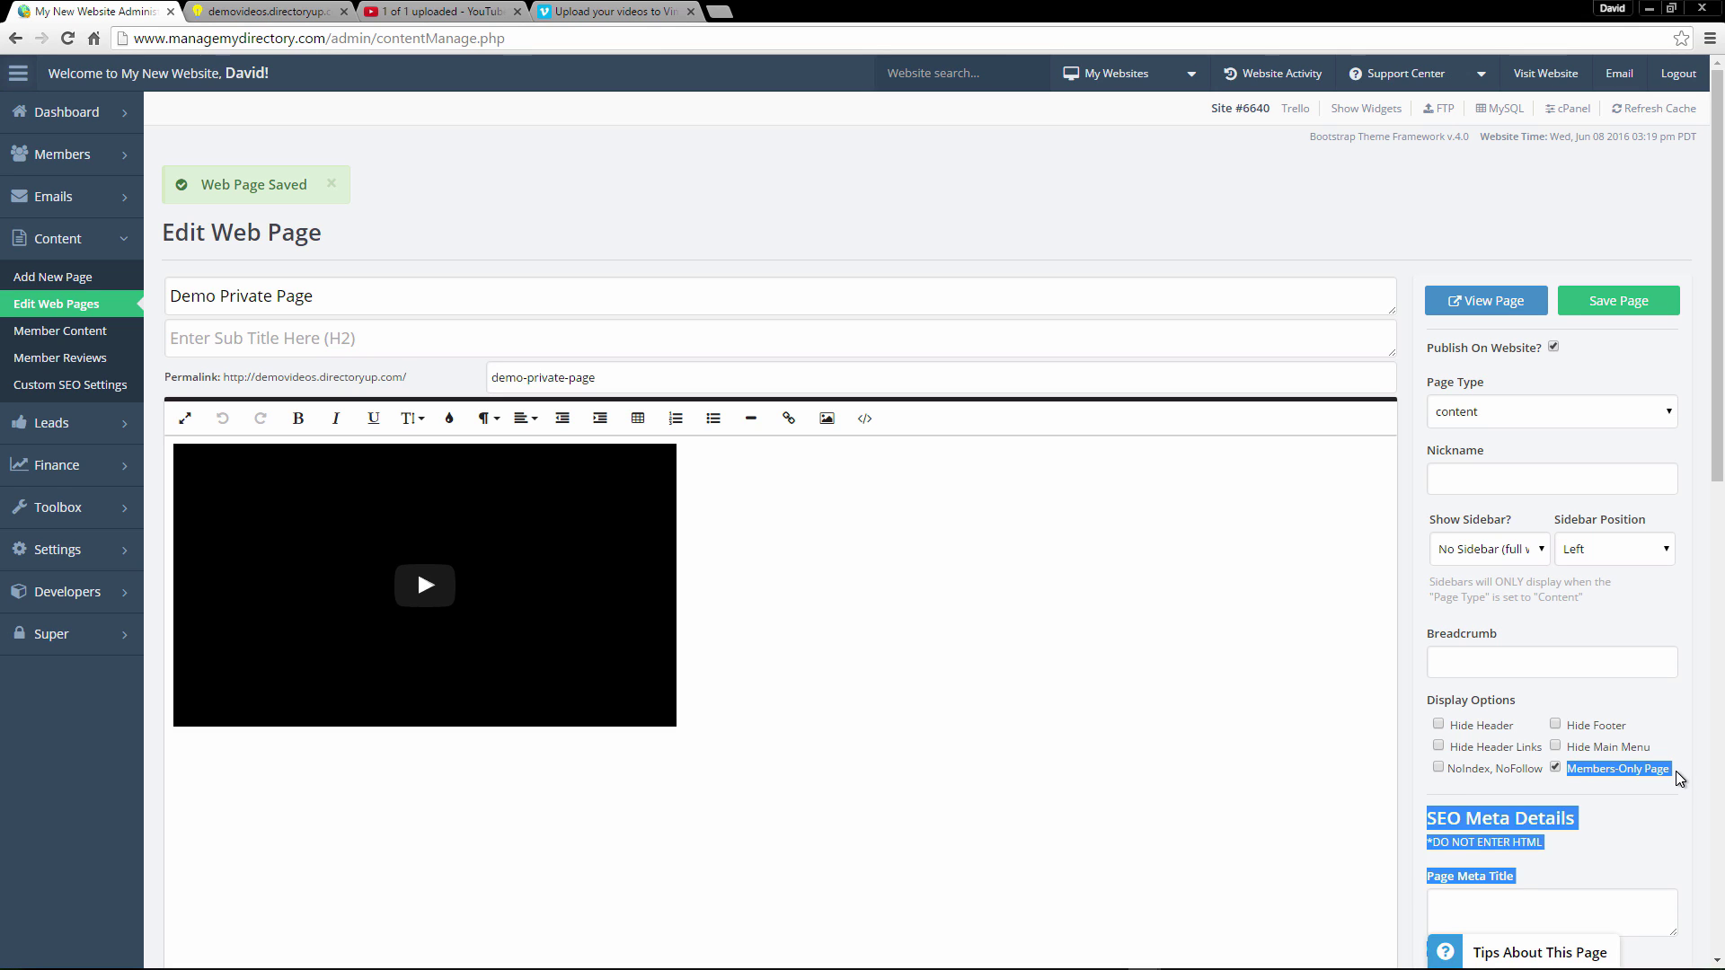
left_click(1676, 778)
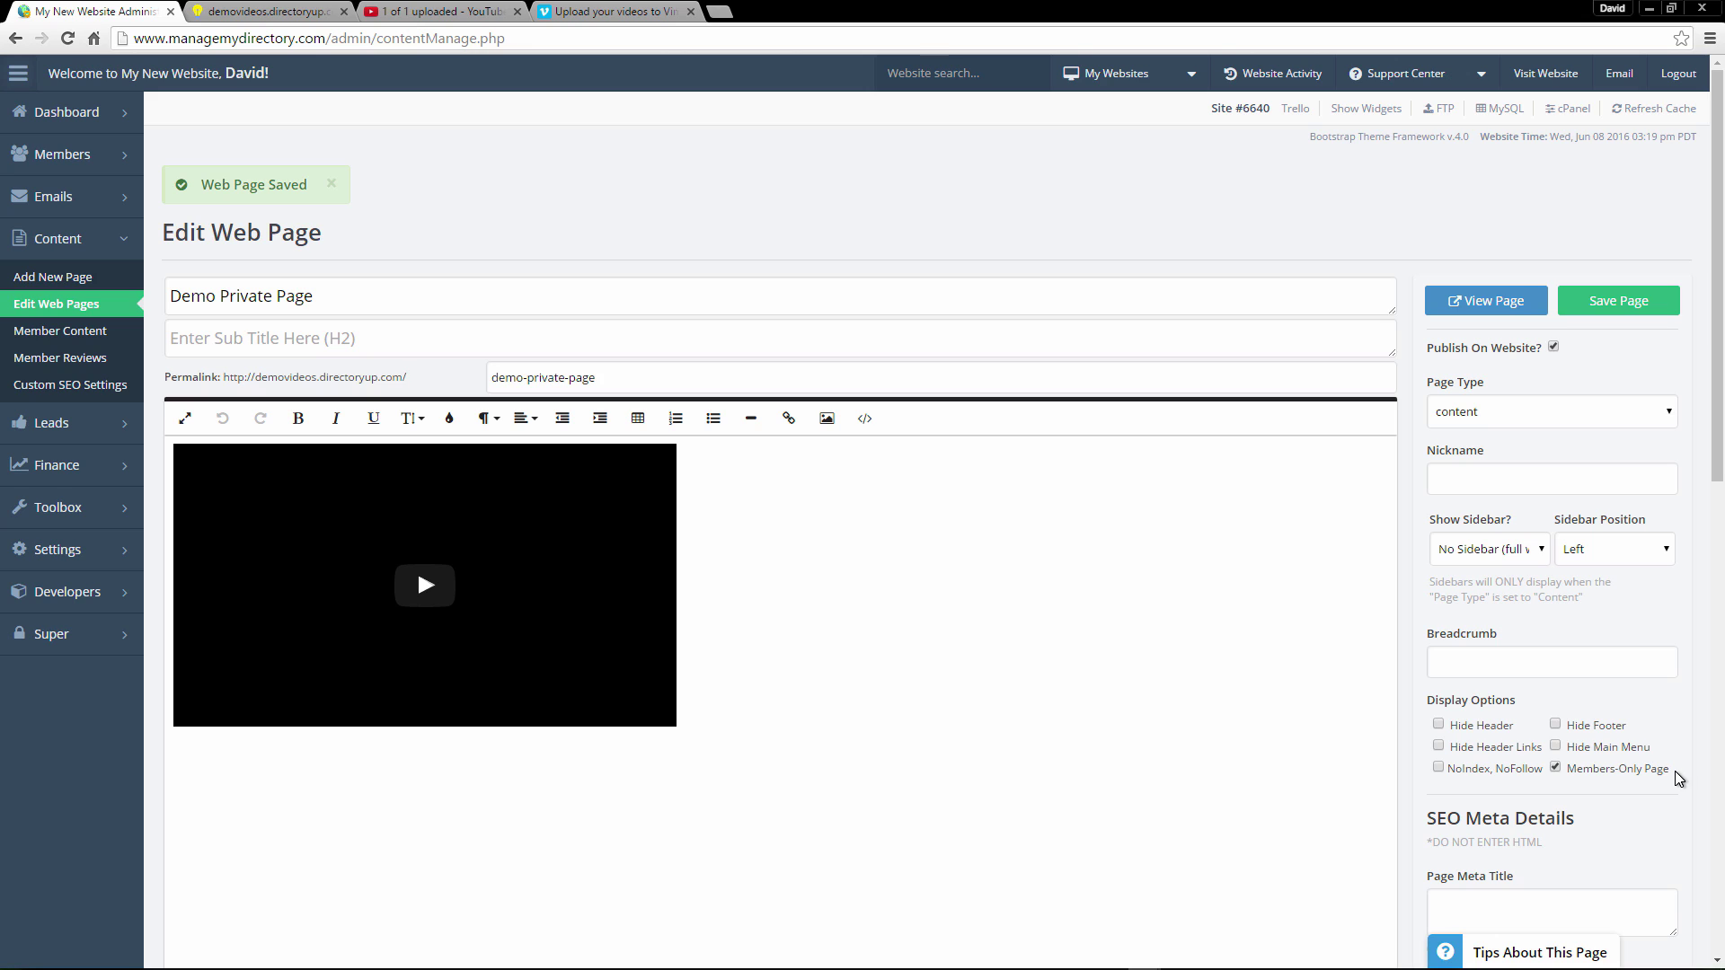
left_click(1556, 769)
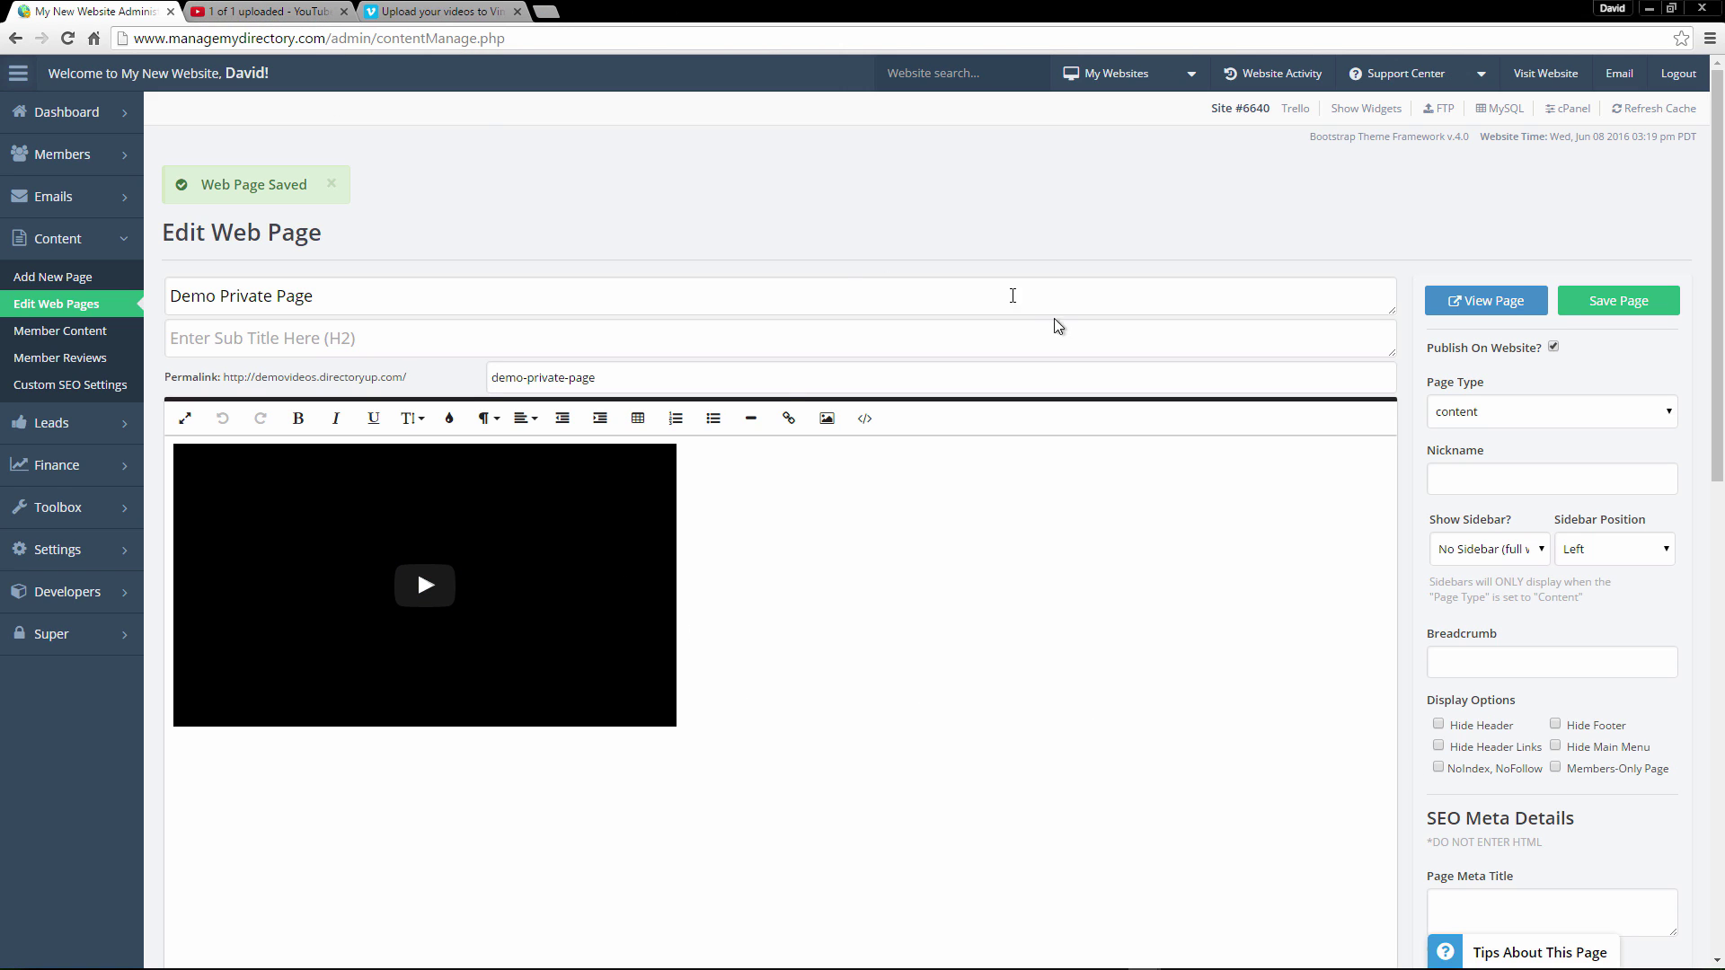
left_click(270, 11)
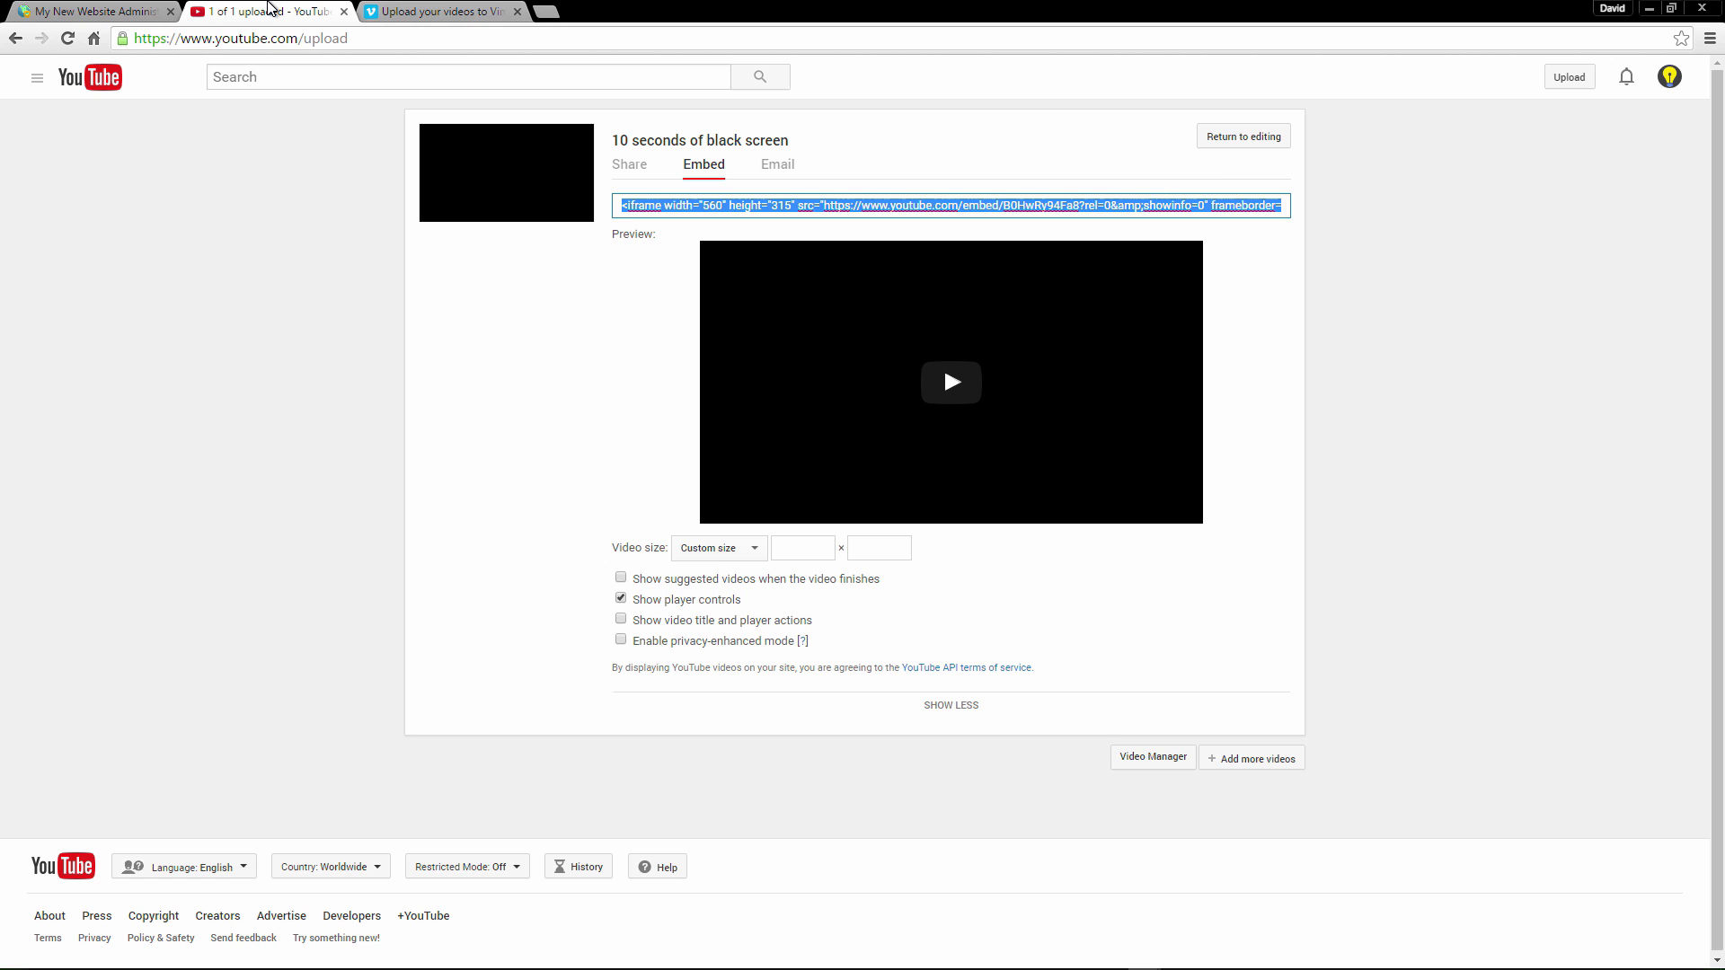
Close the YouTube page and try the password privacy option for the Vimeo upload.
key("ctrl+w")
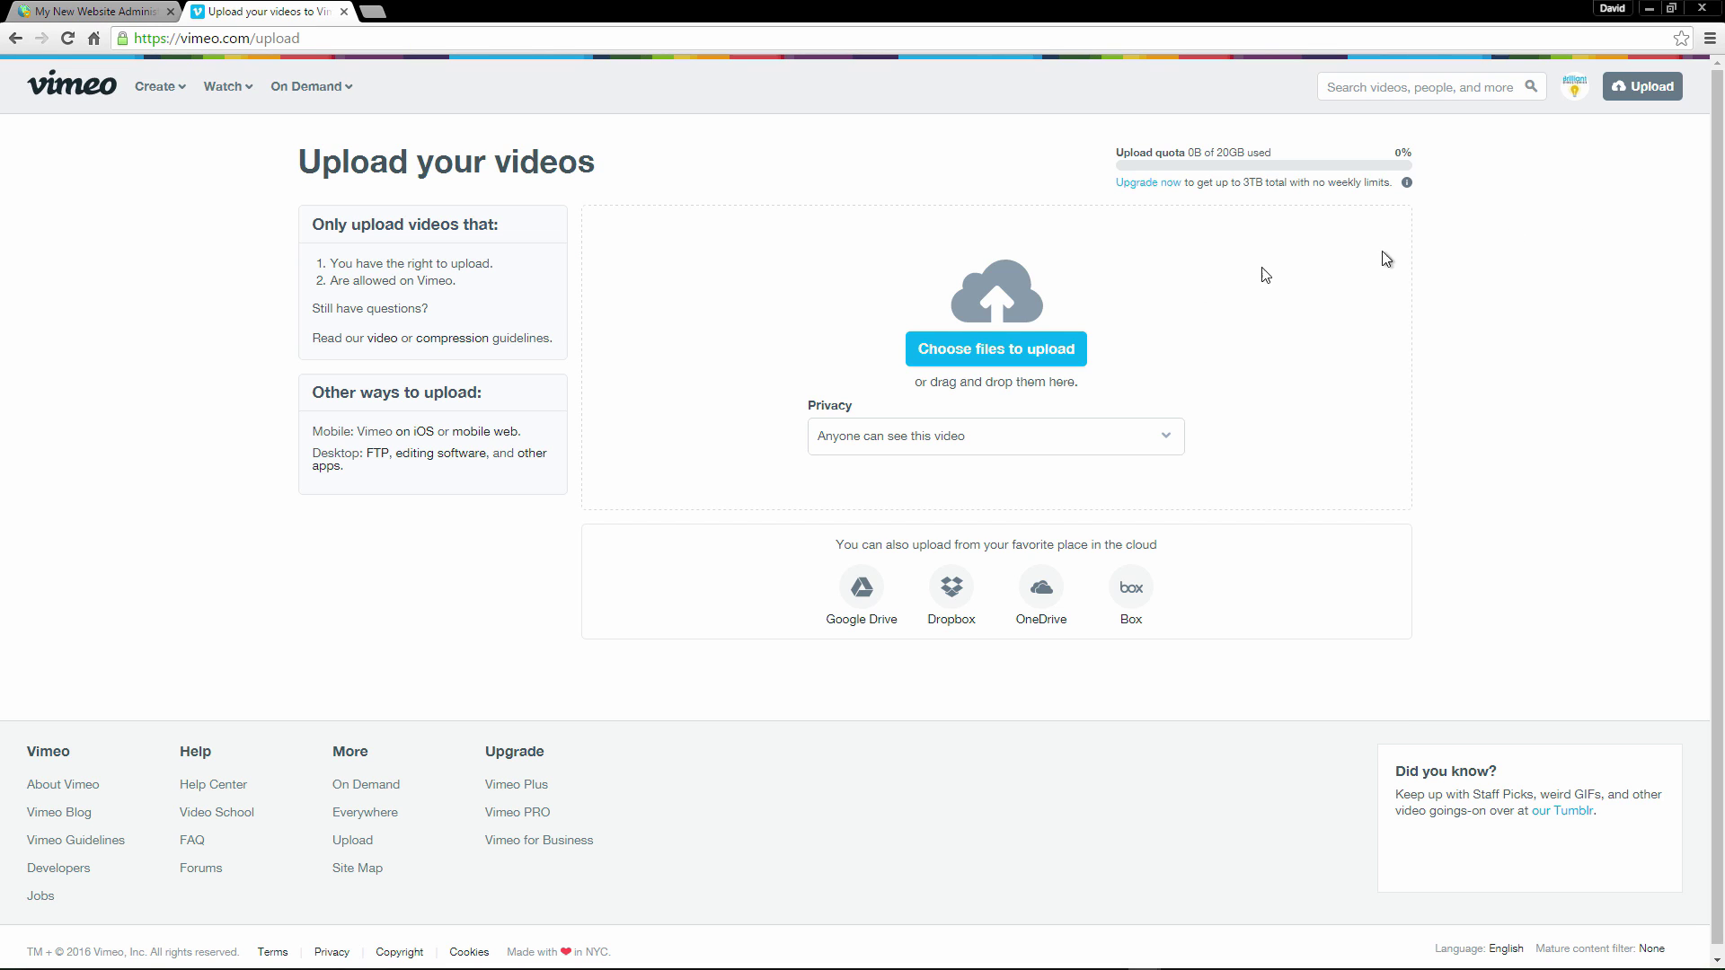
left_click(906, 431)
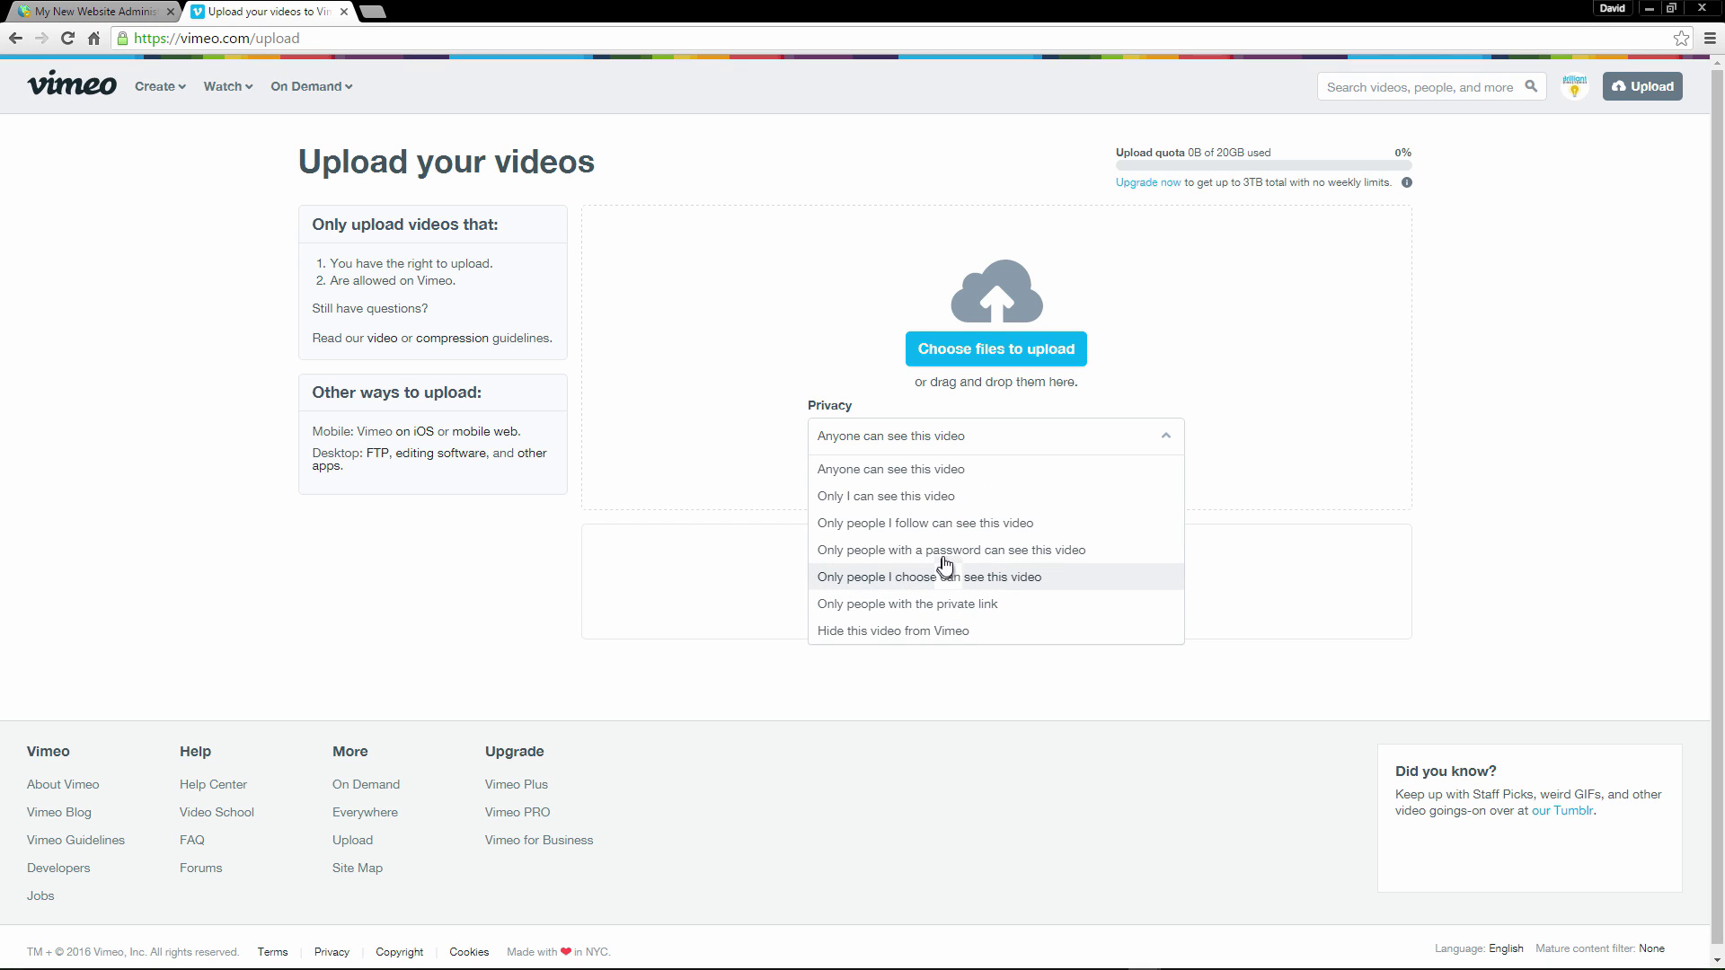
left_click(945, 556)
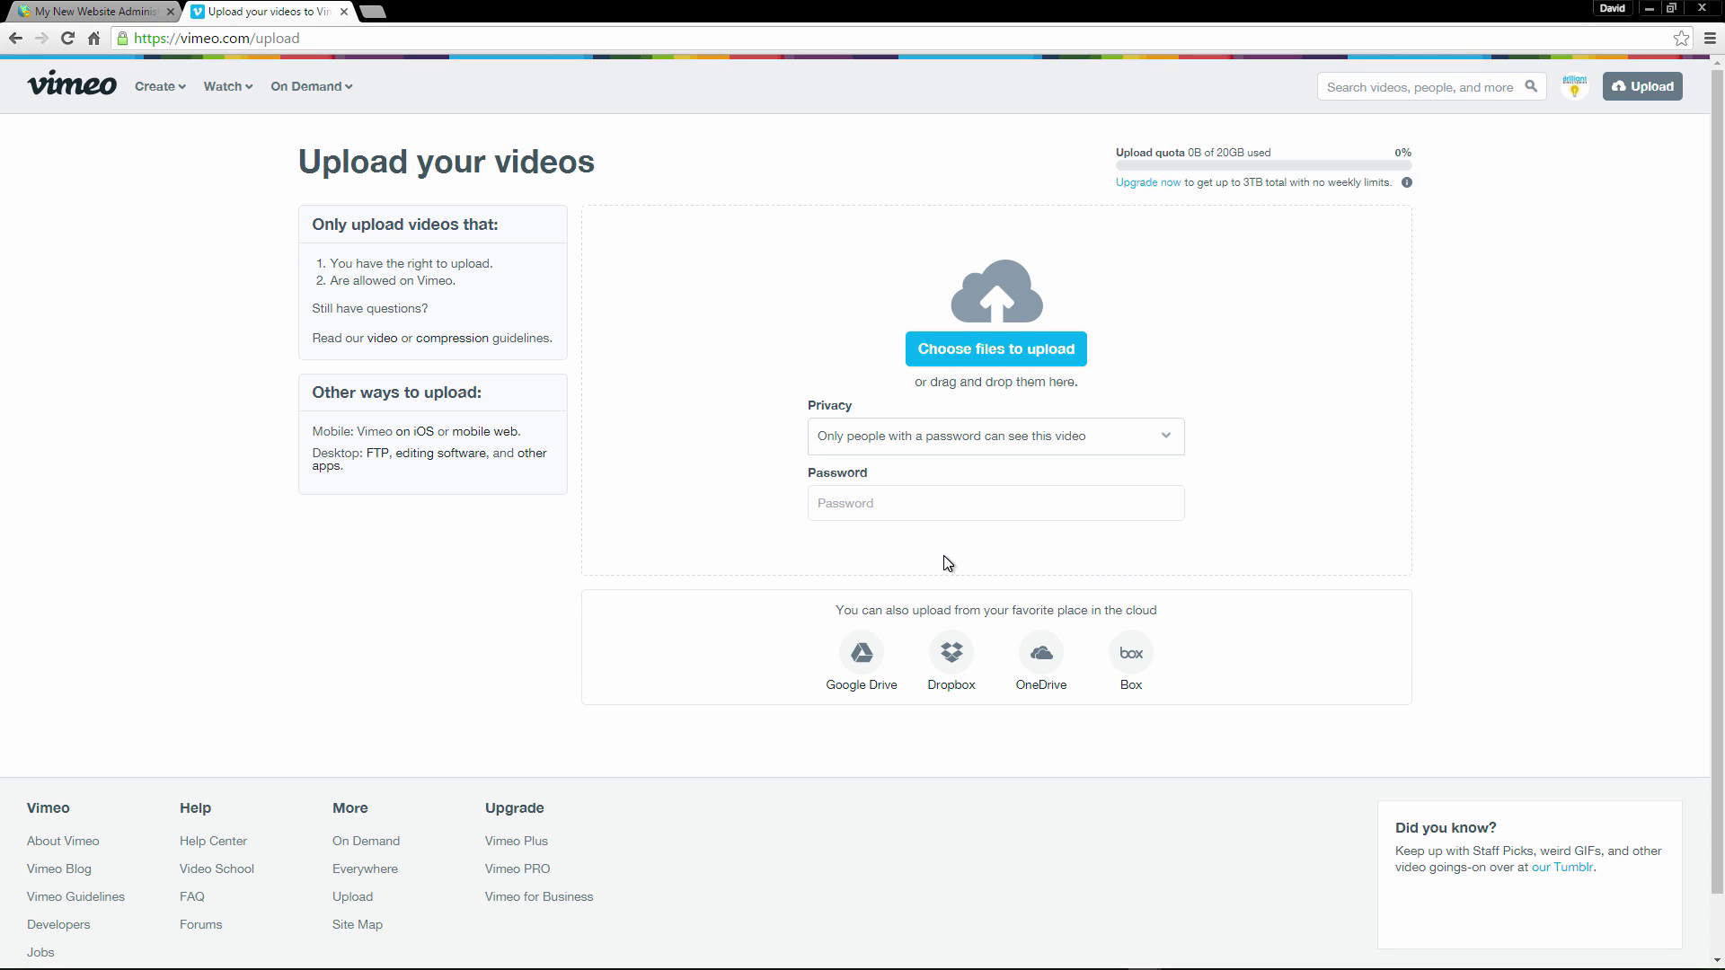
left_click(884, 506)
Try 'Only people I choose', then settle on 'Only people with the private link' privacy.
left_click(948, 447)
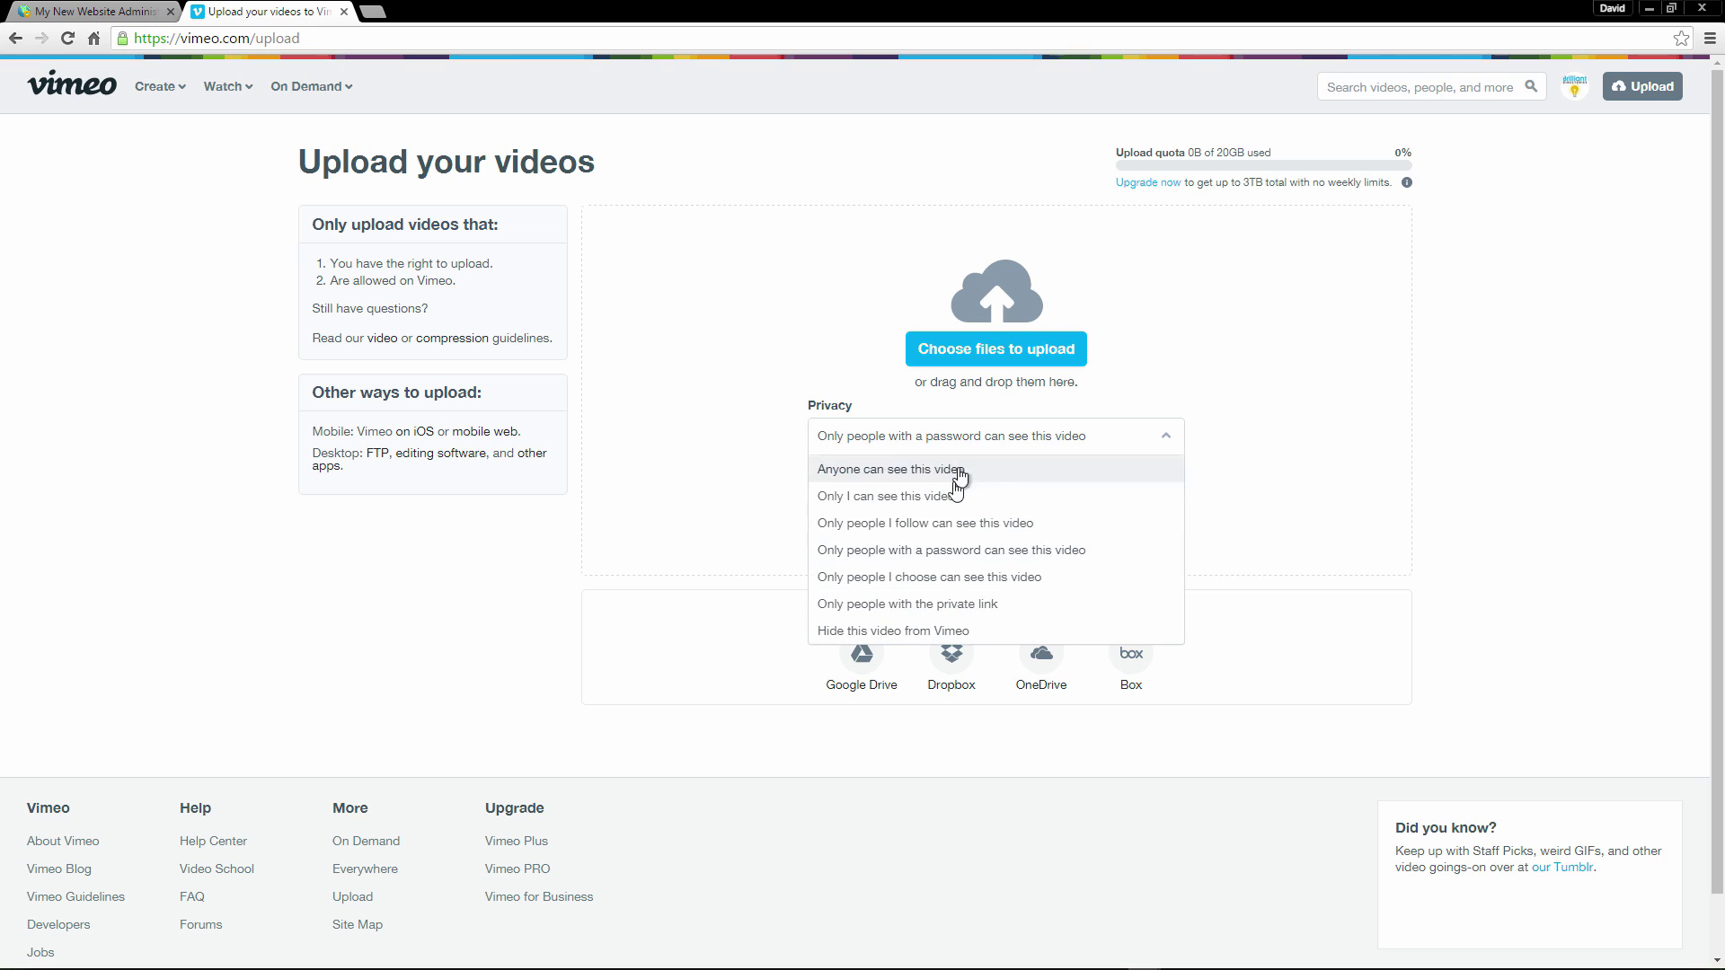
left_click(921, 584)
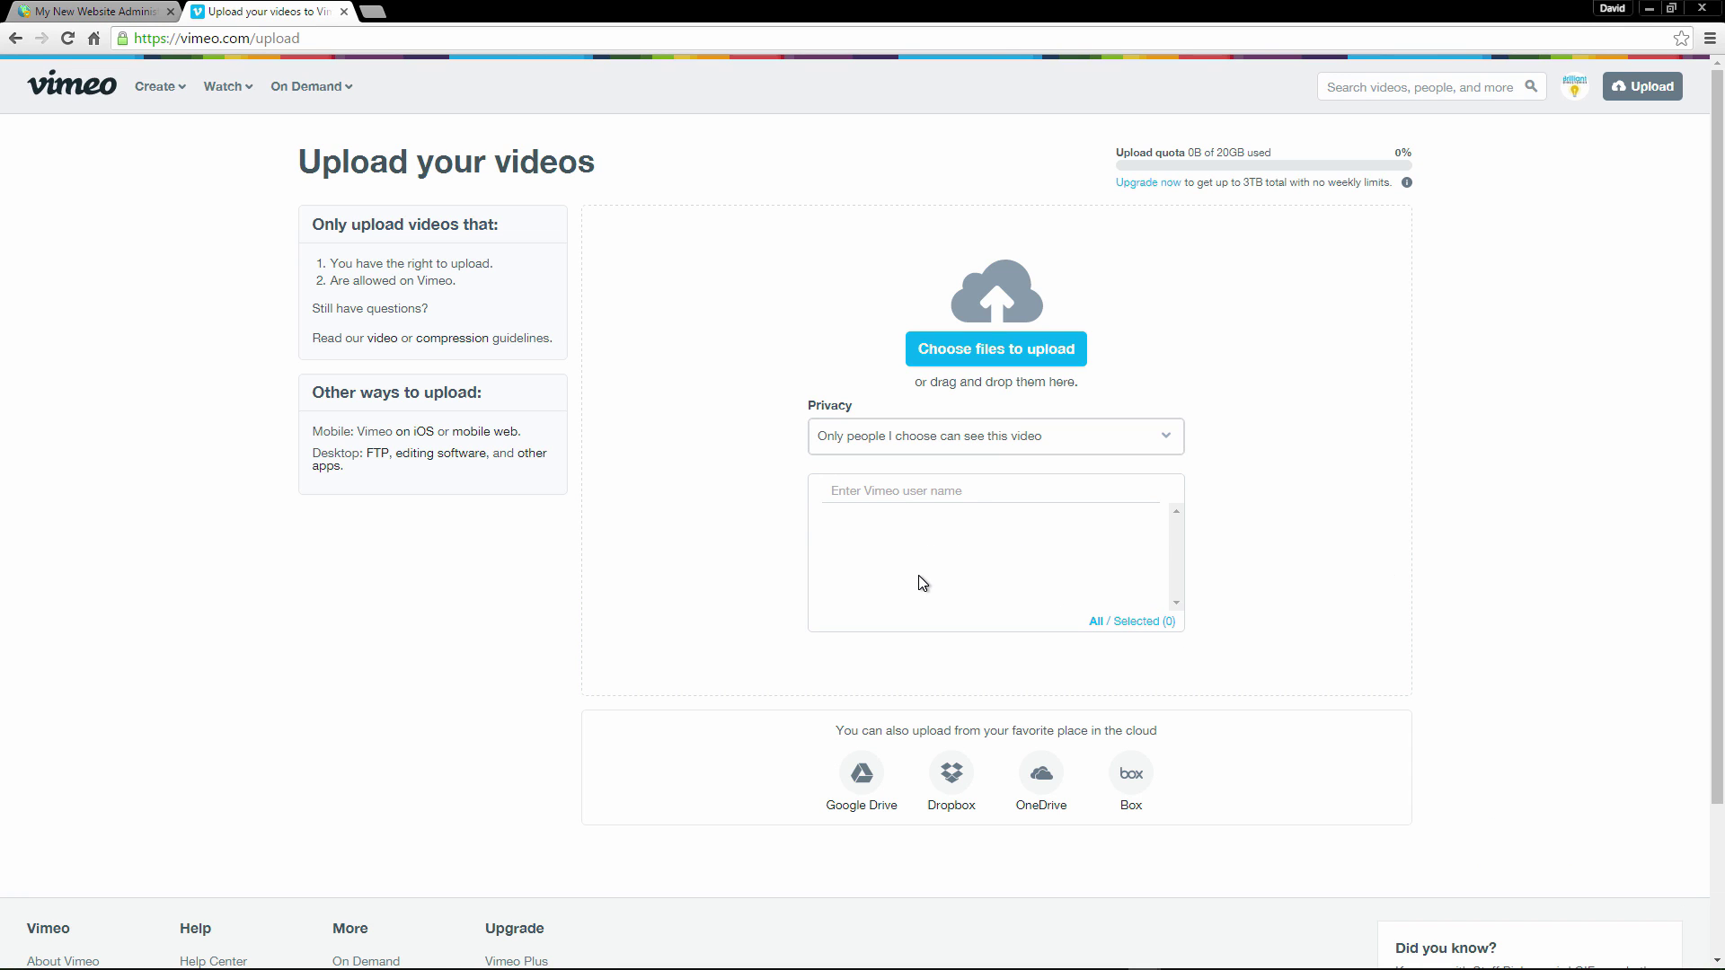
left_click(872, 485)
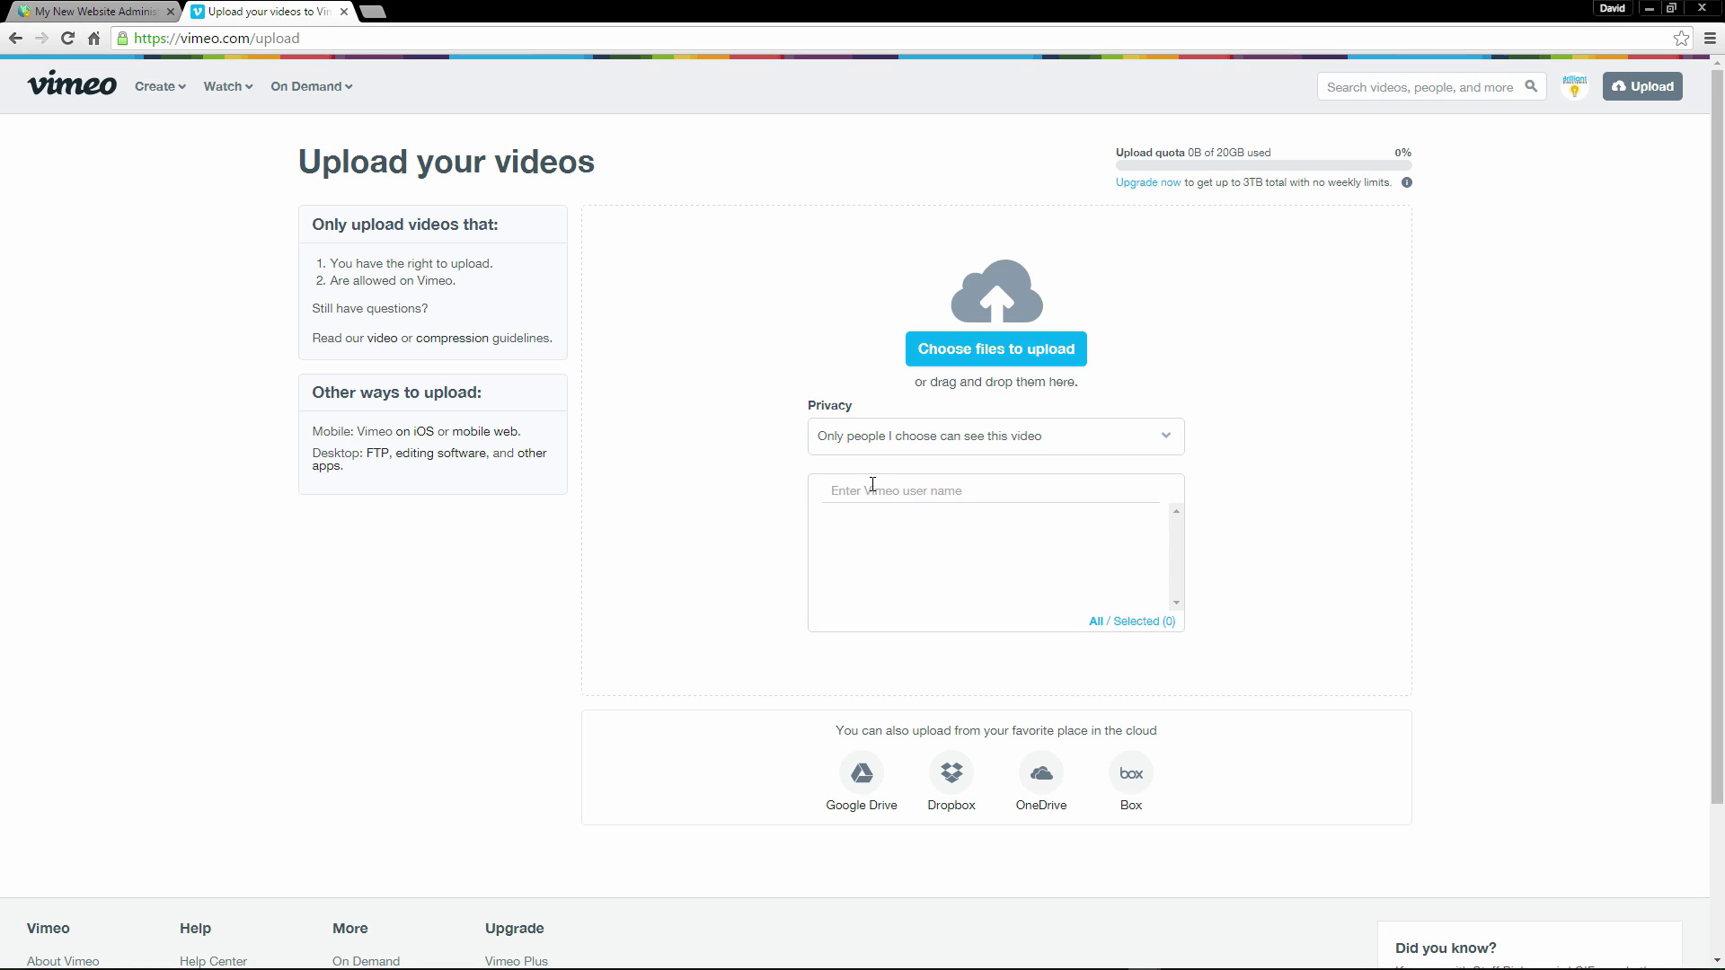
left_click(964, 440)
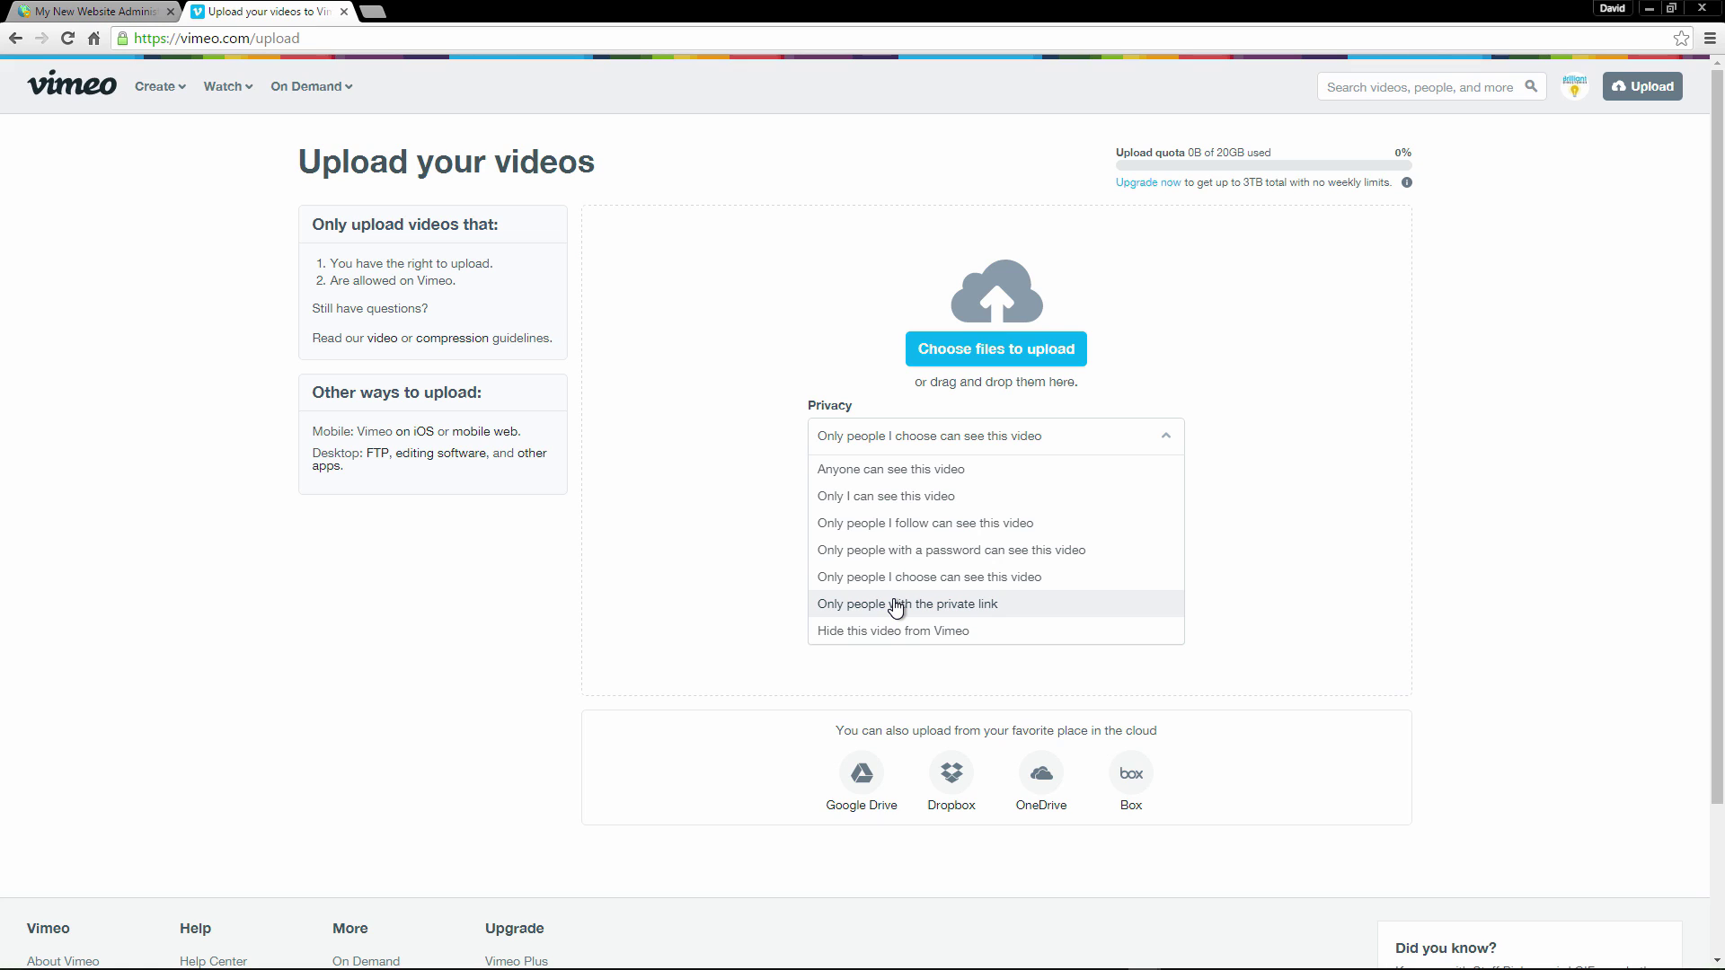
left_click(1016, 605)
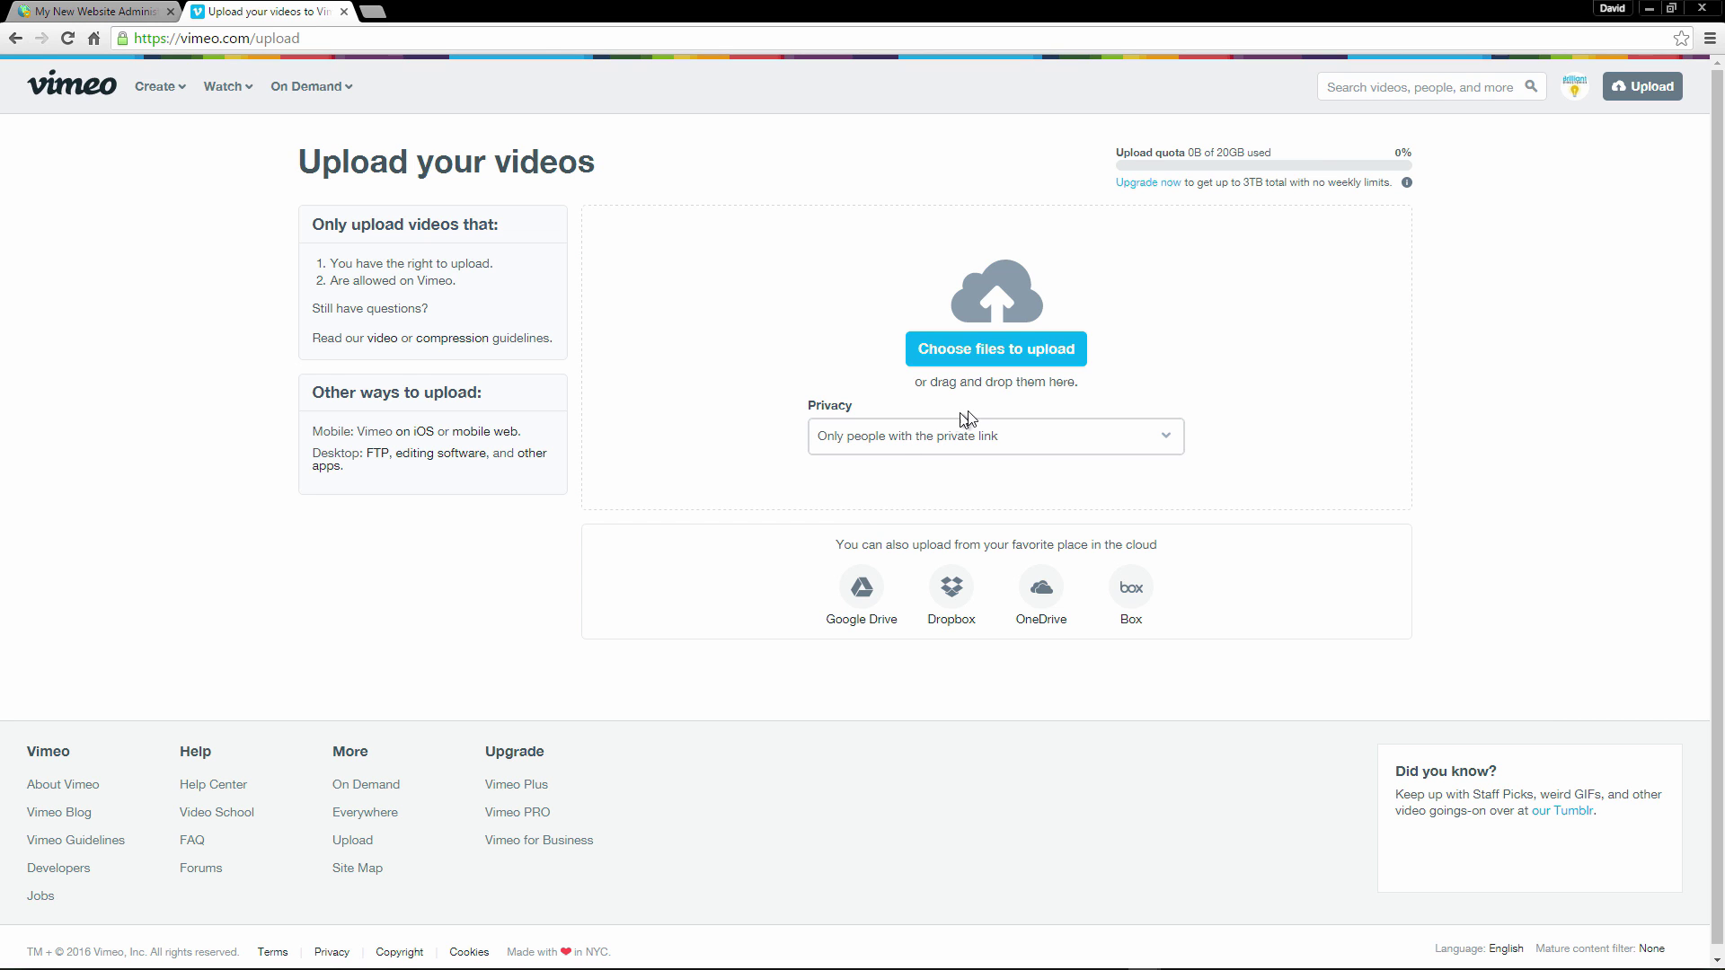
left_click(968, 352)
Upload '10 seconds of black screen.mp4', review its title, description and tags, rate it All Audiences, and save.
double_click(218, 160)
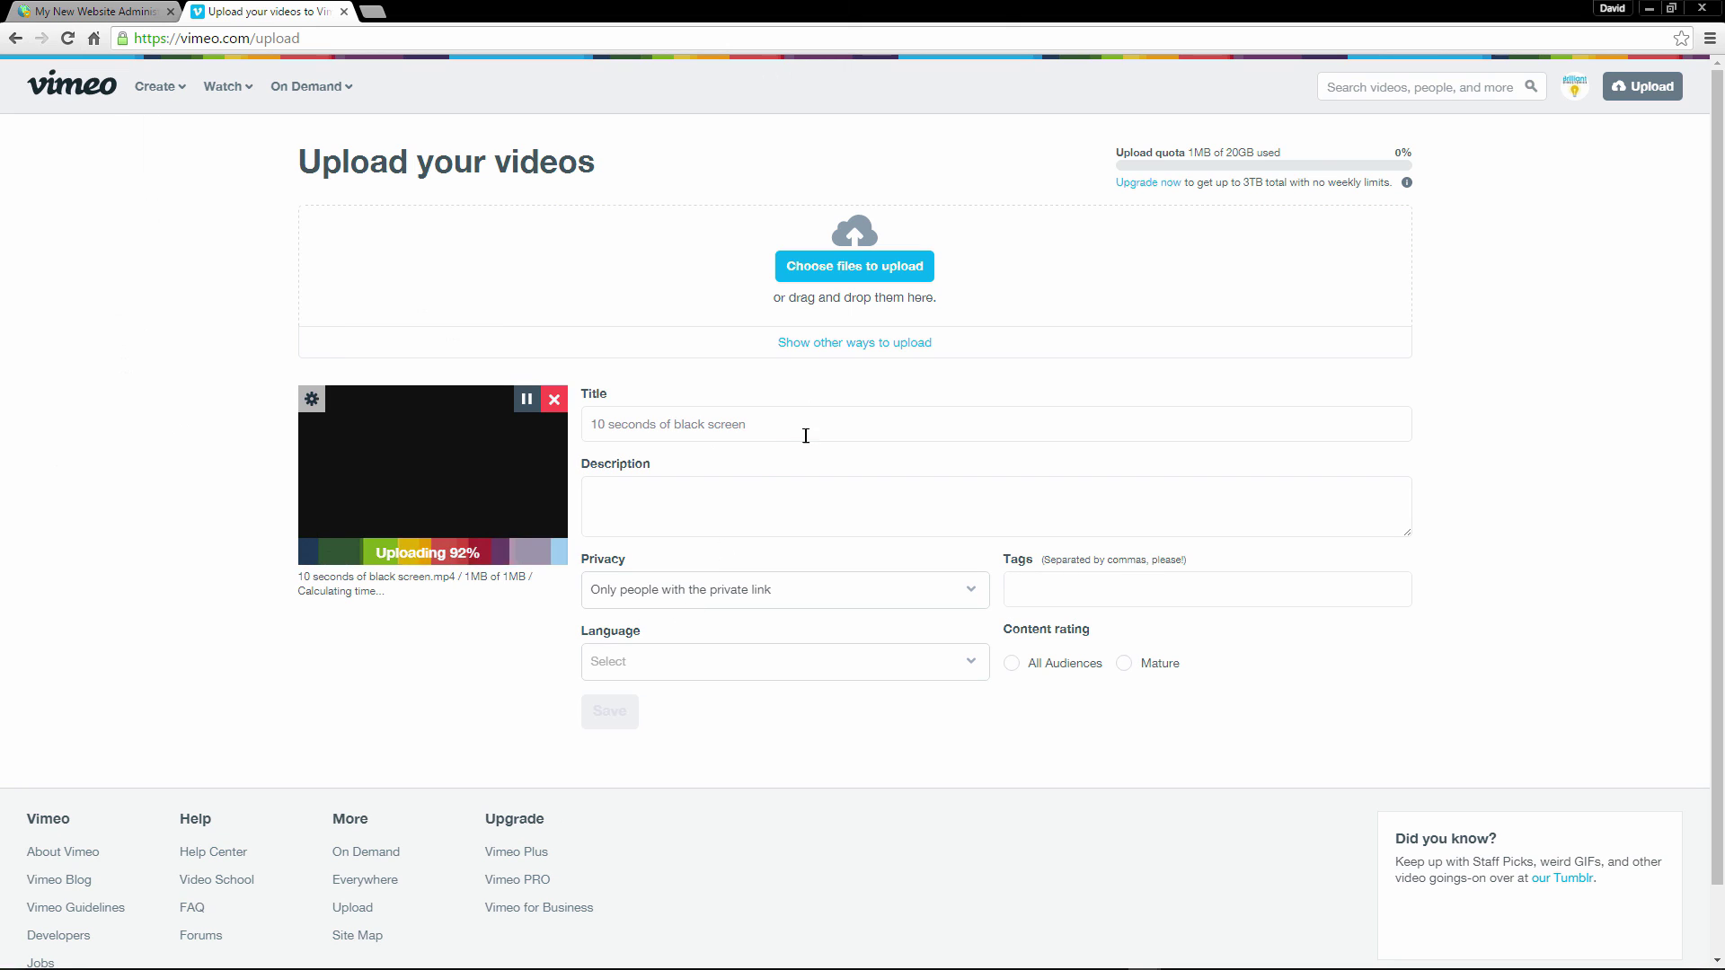
triple_click(805, 427)
left_click(639, 505)
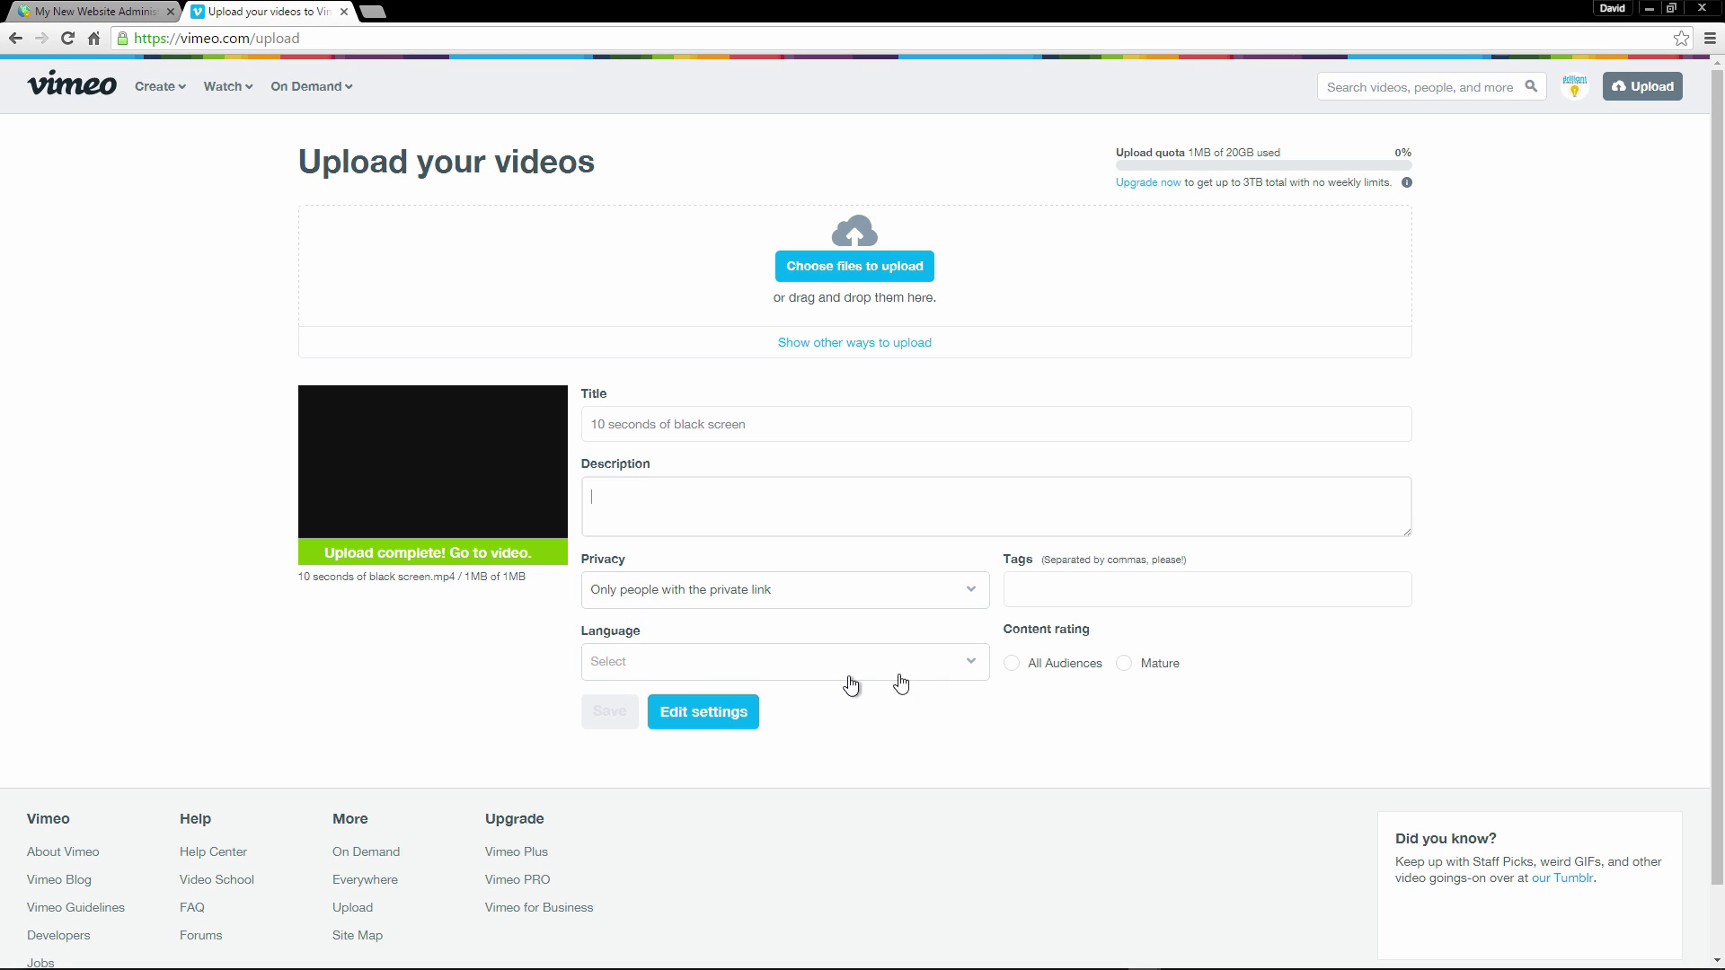
left_click(1025, 591)
left_click(1068, 671)
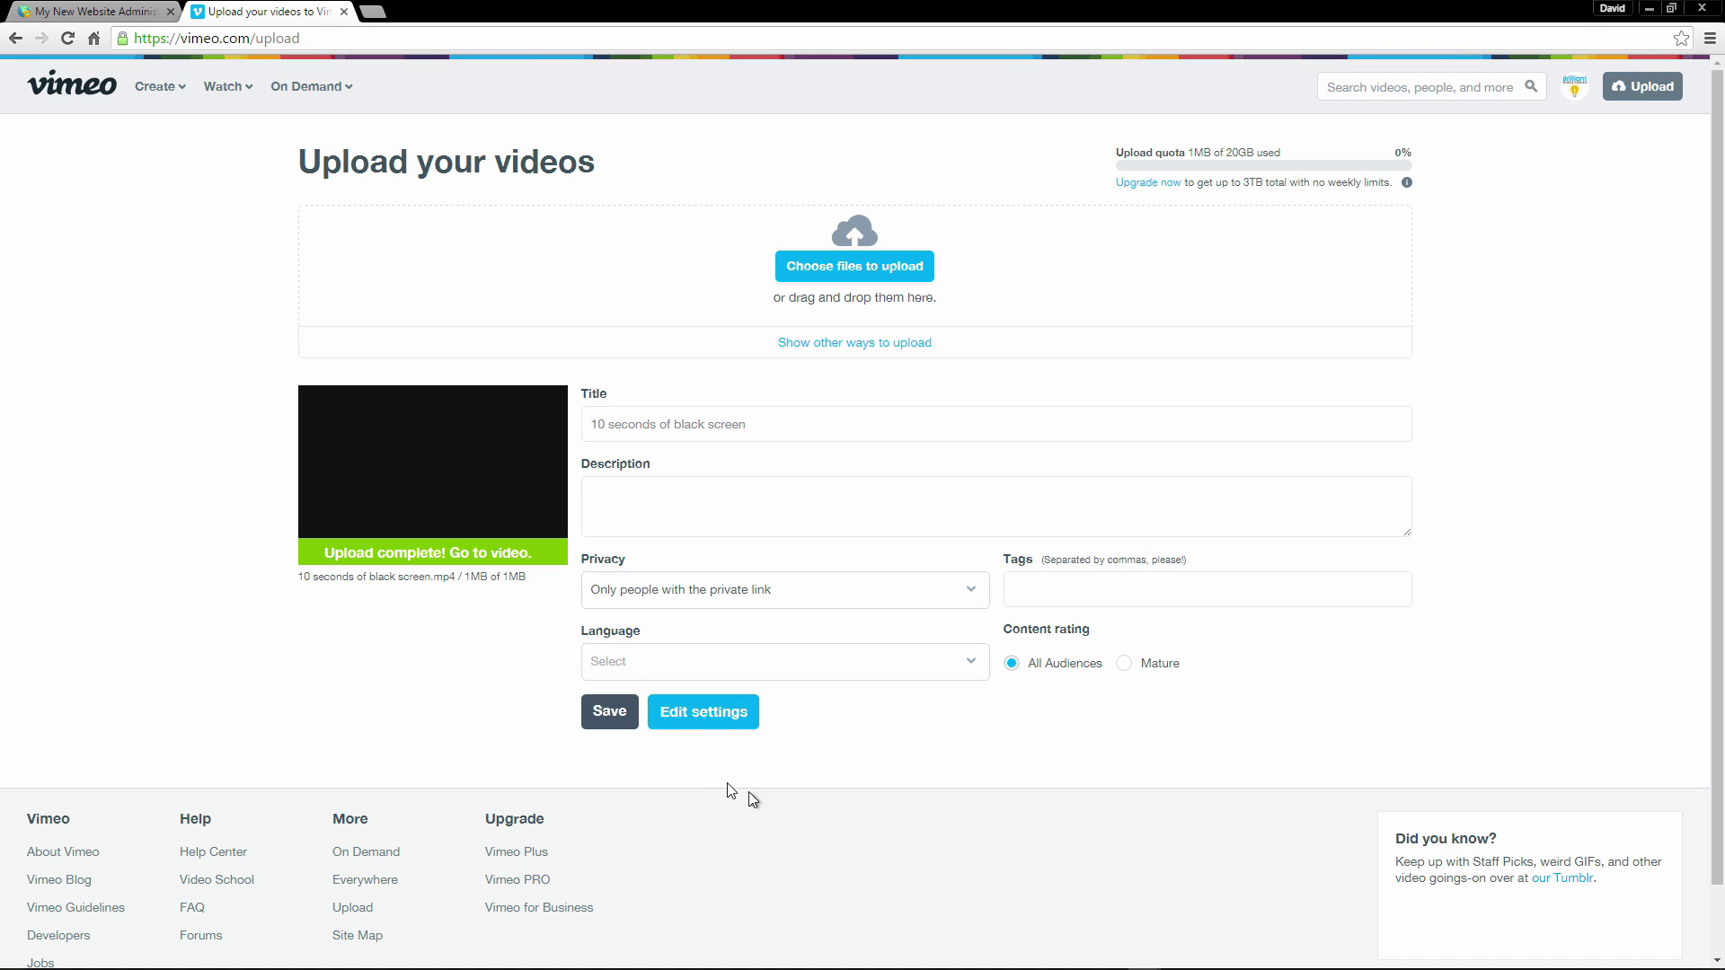
left_click(615, 719)
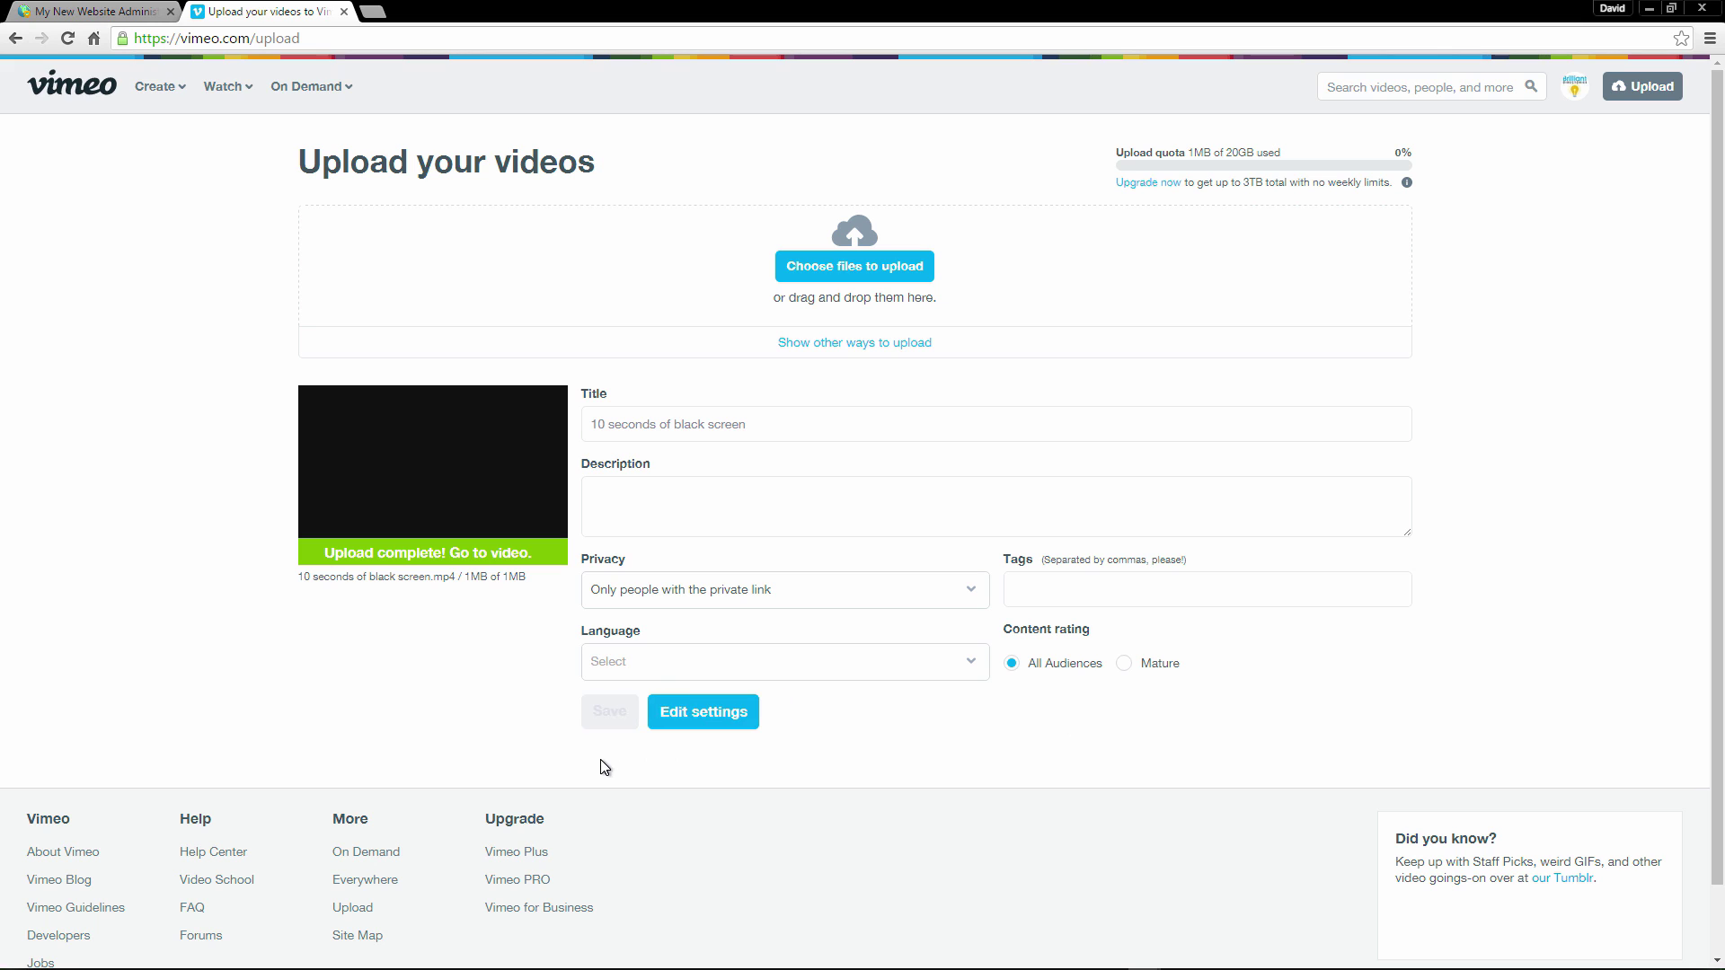
Open the video's Privacy settings, highlight the private-link-only notice, and select the private link URL.
left_click(707, 711)
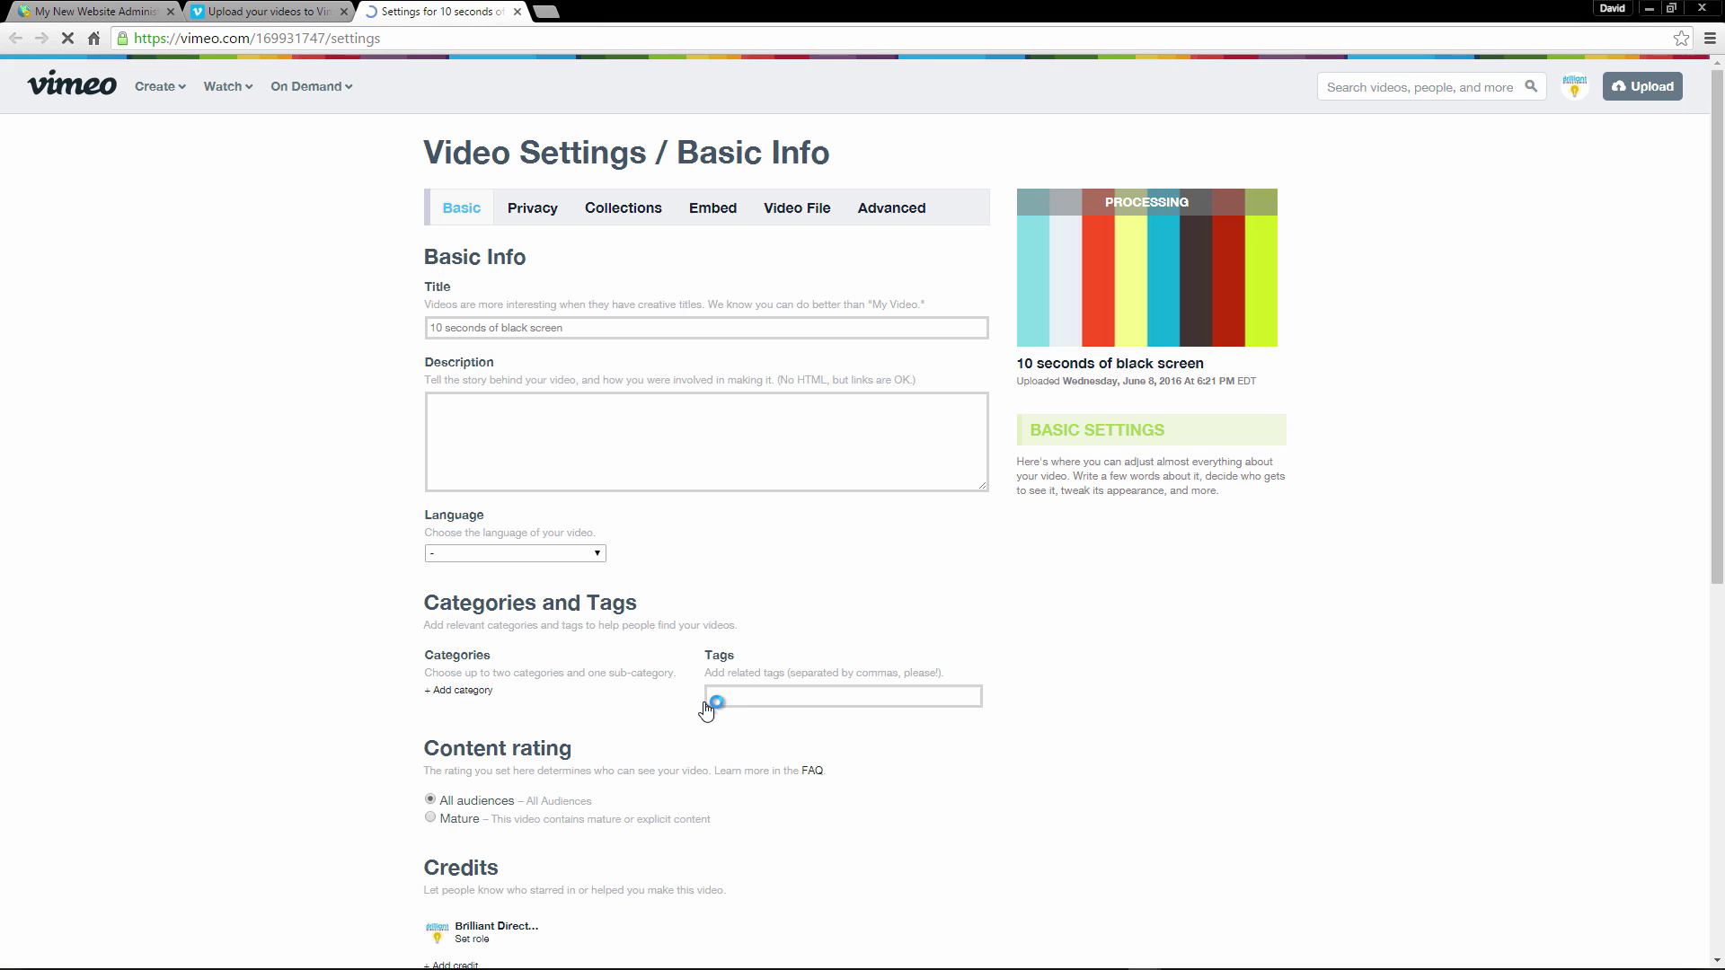
left_click(344, 12)
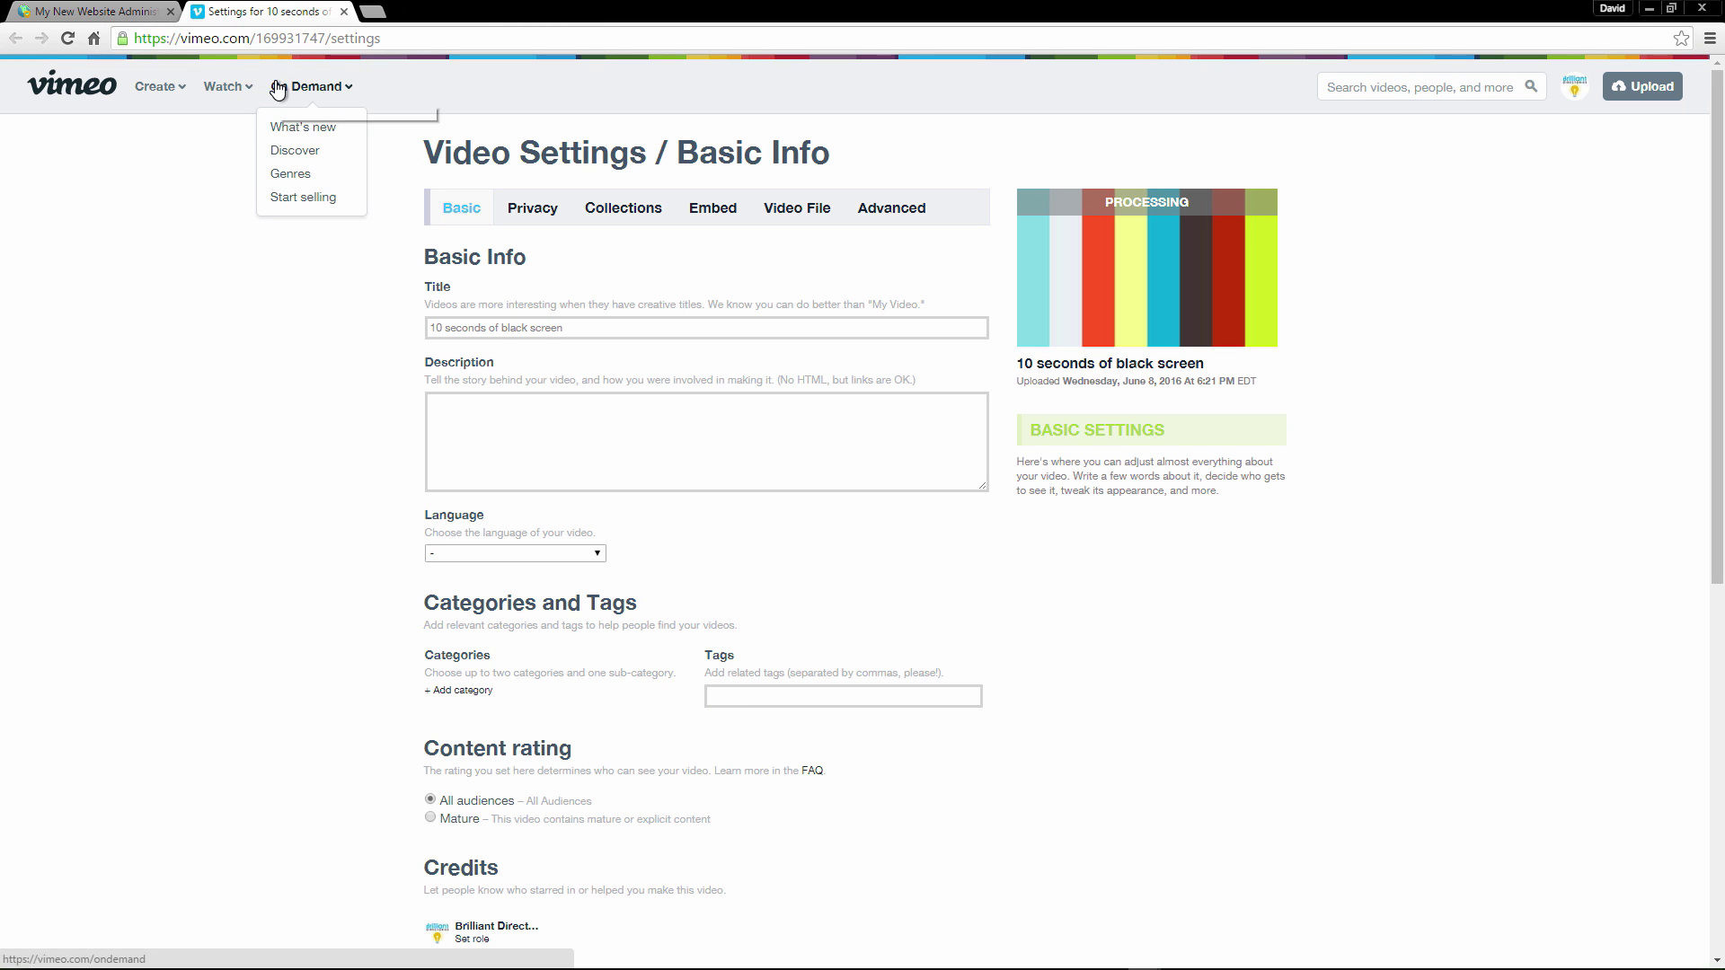
left_click(545, 213)
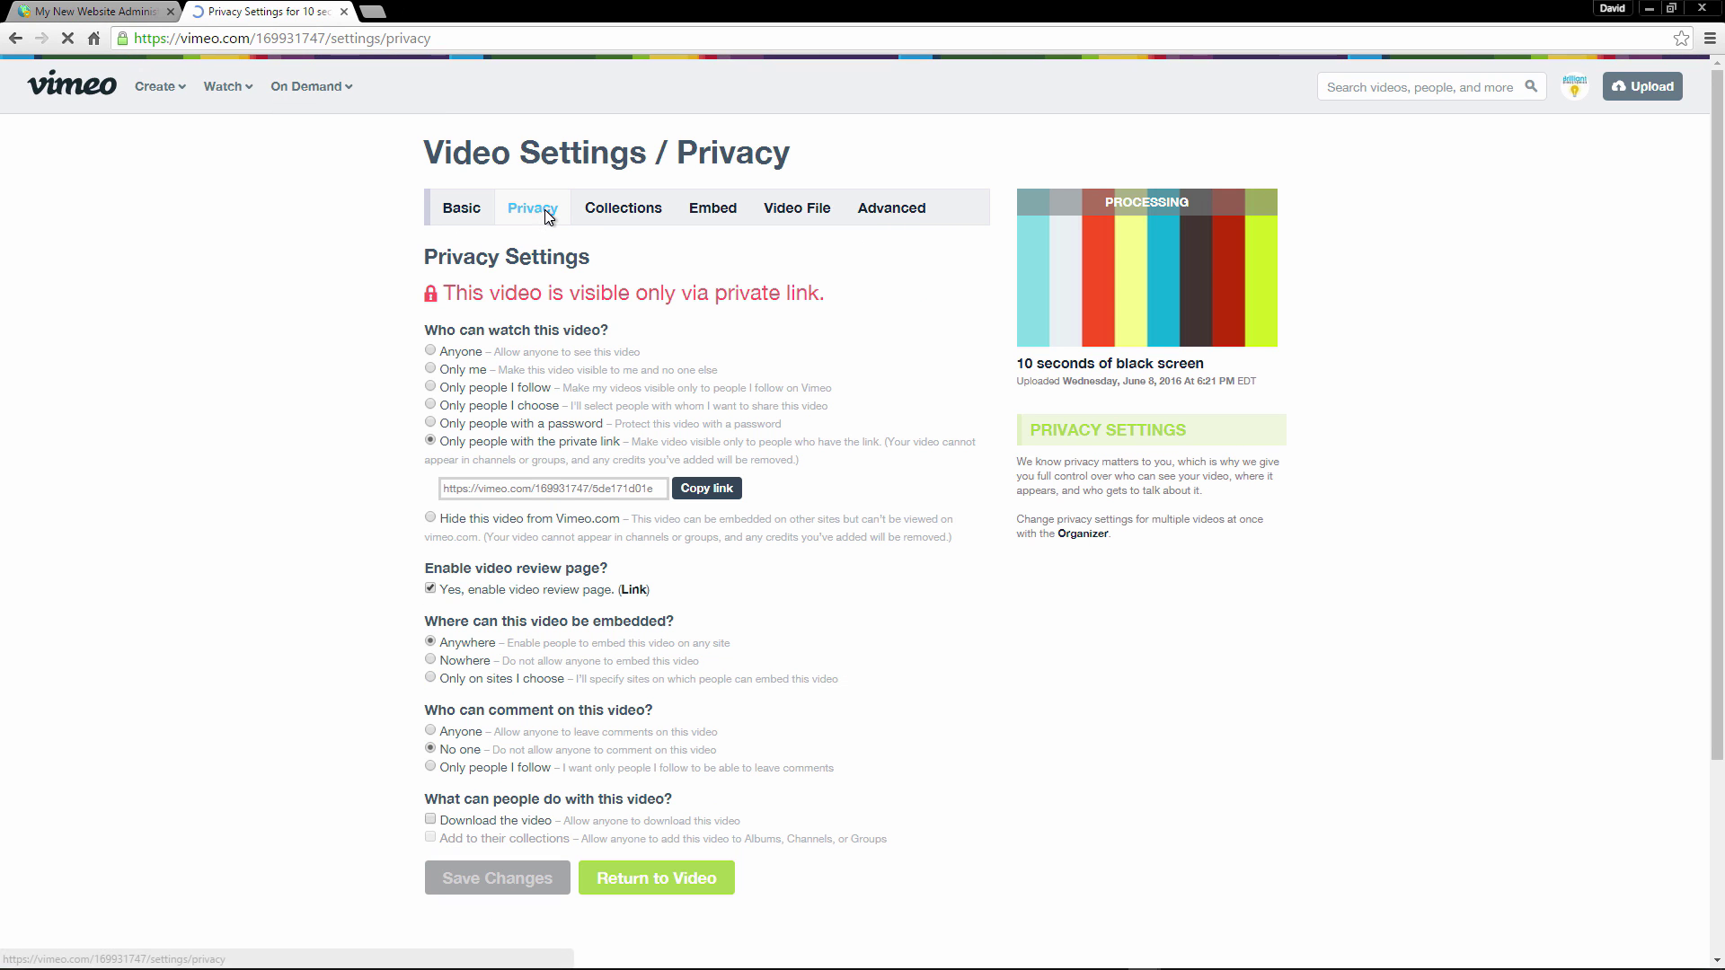
left_click_drag(446, 293, 870, 278)
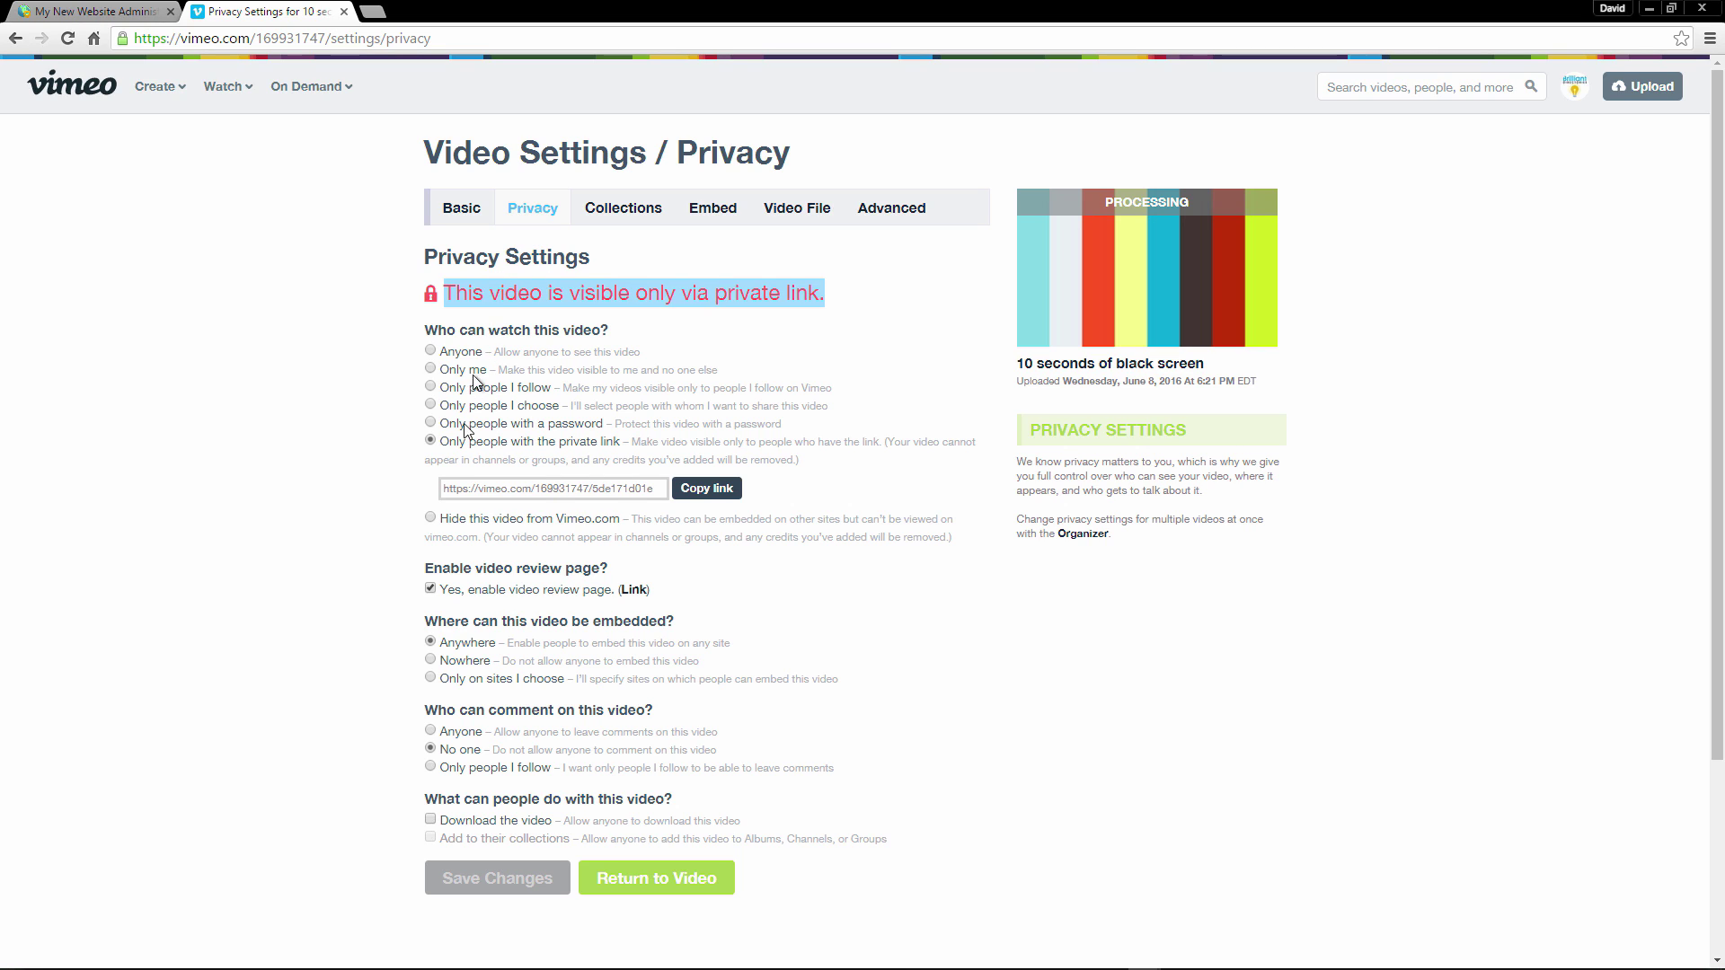
left_click_drag(449, 489, 659, 492)
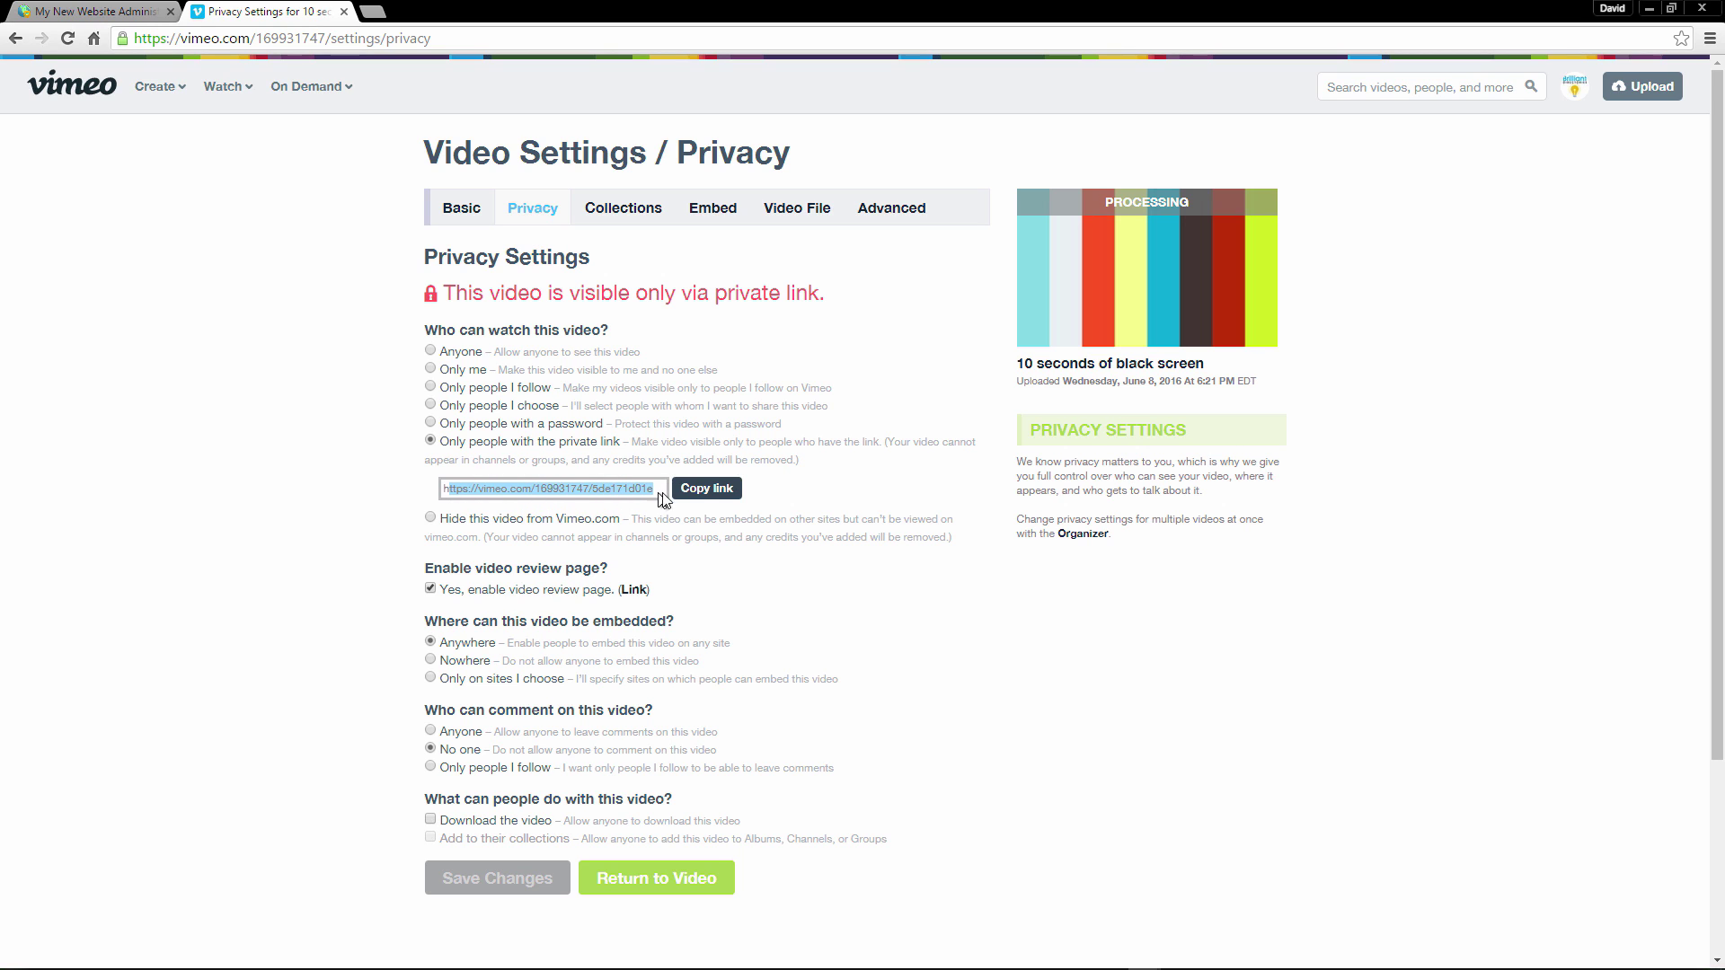
Copy the video's private link, load it in a new tab, then return to the privacy settings.
left_click(706, 488)
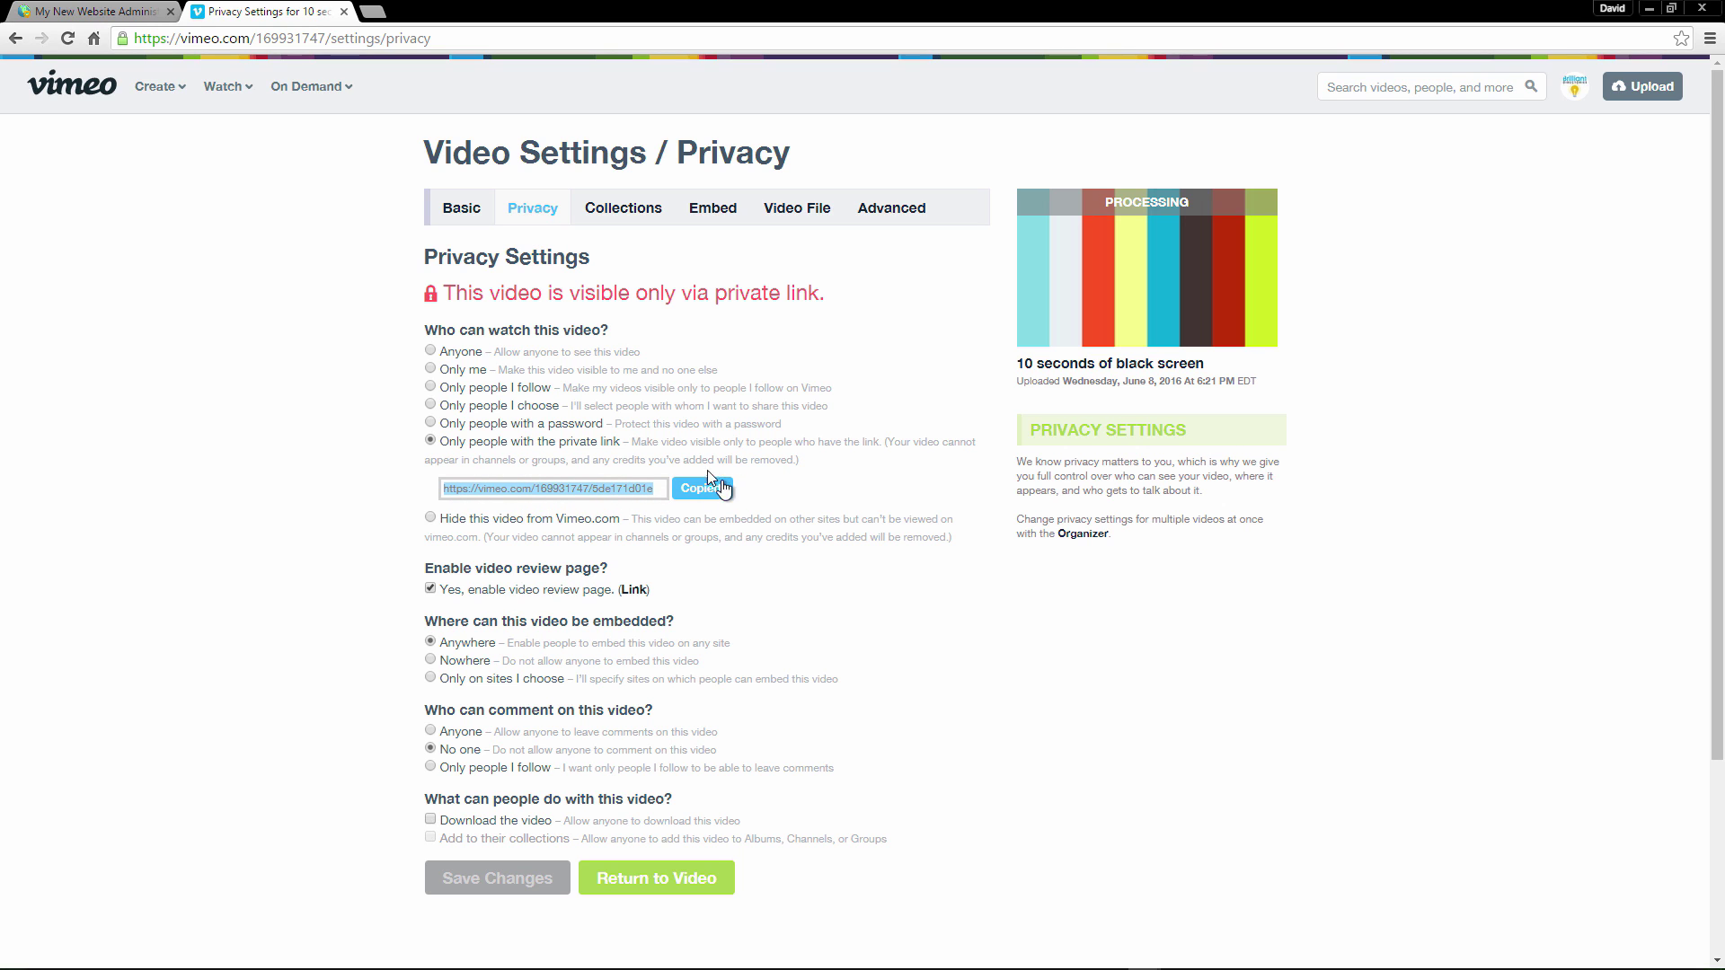
left_click(378, 7)
key("Return")
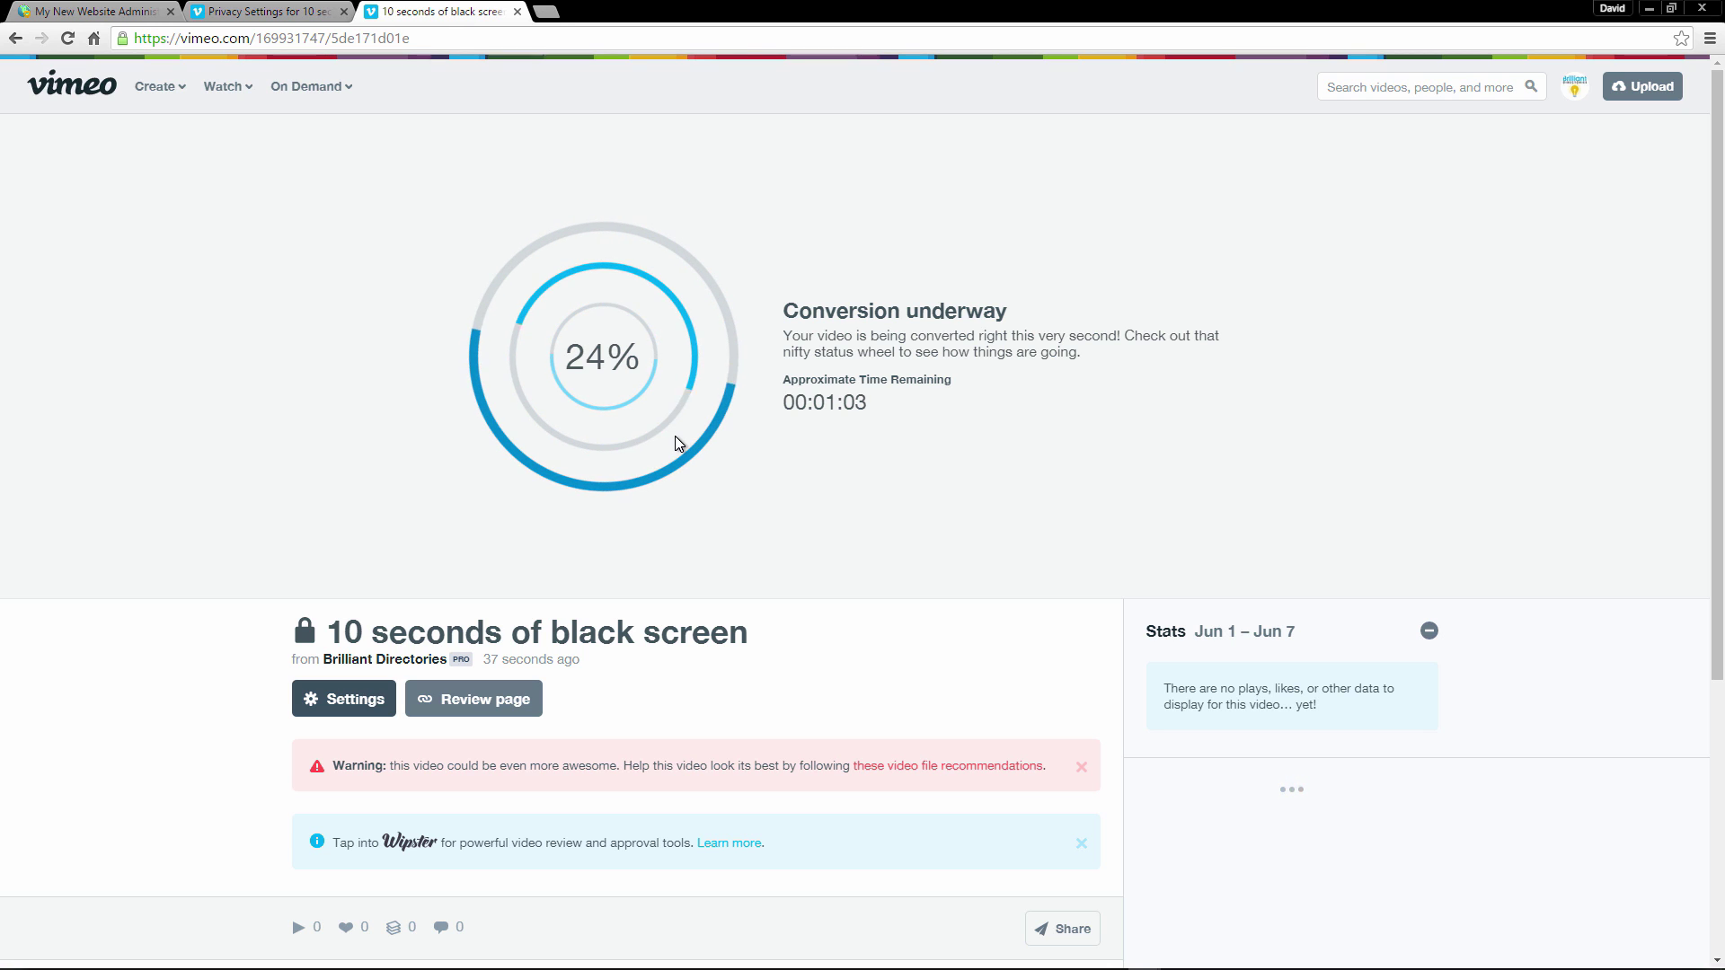
left_click(295, 10)
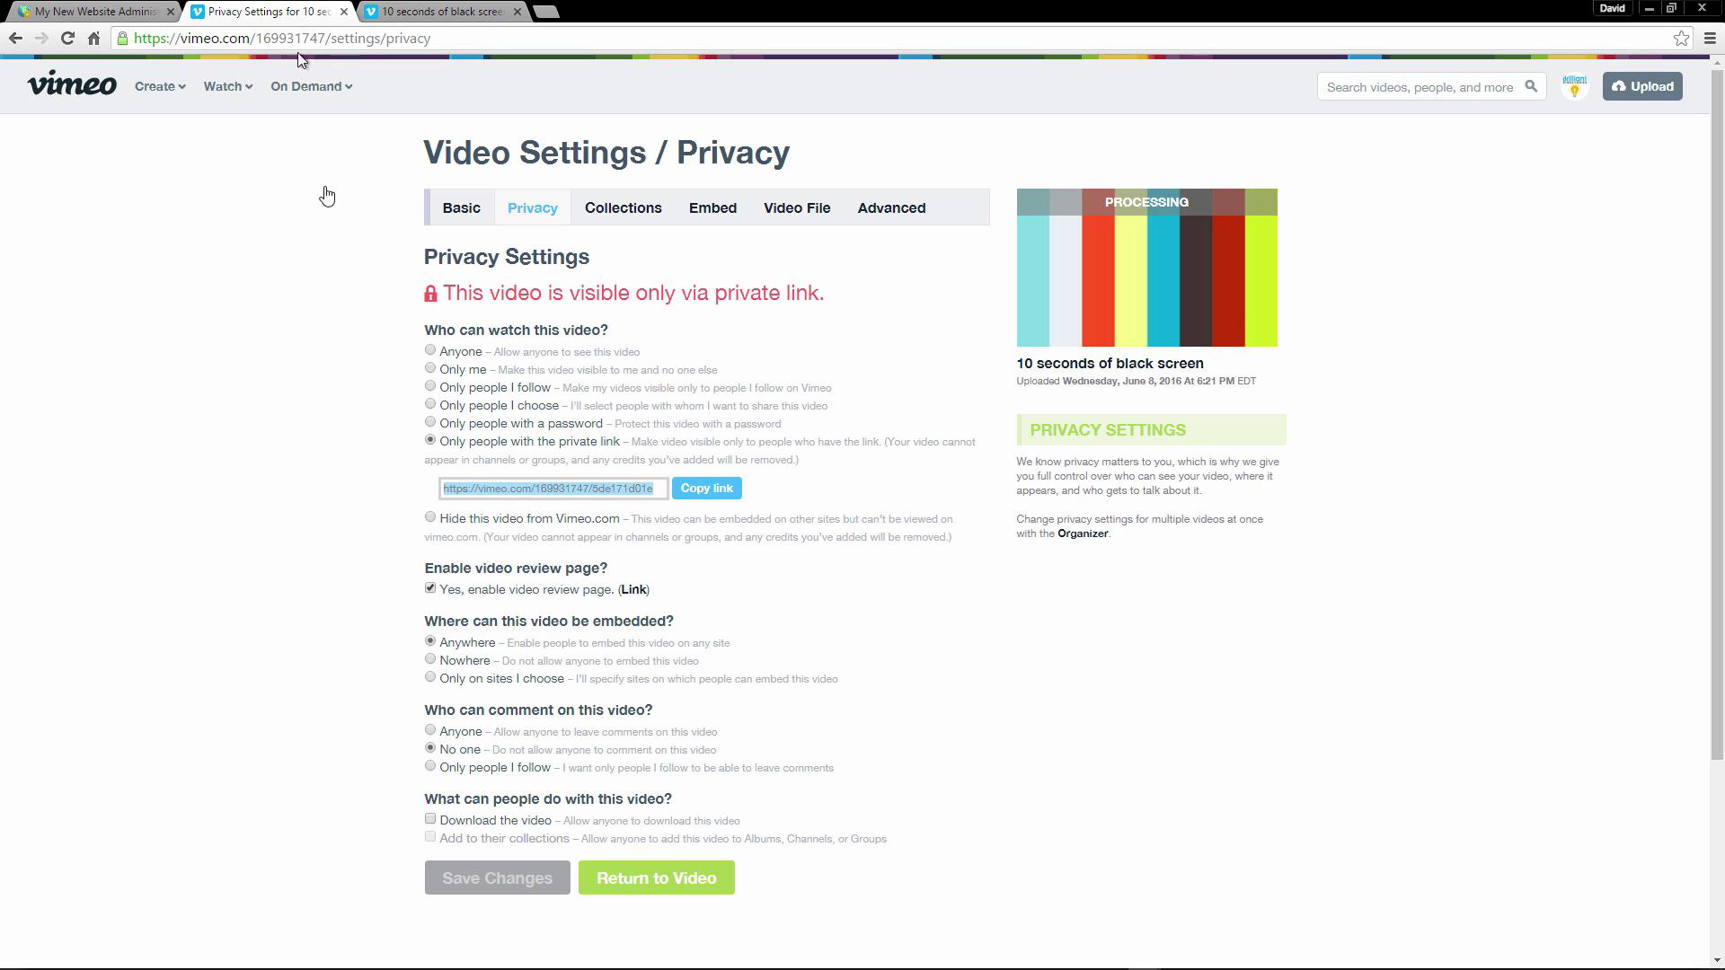
Hide the video from Vimeo.com and limit embedding to 'Only on sites I choose'.
left_click(431, 519)
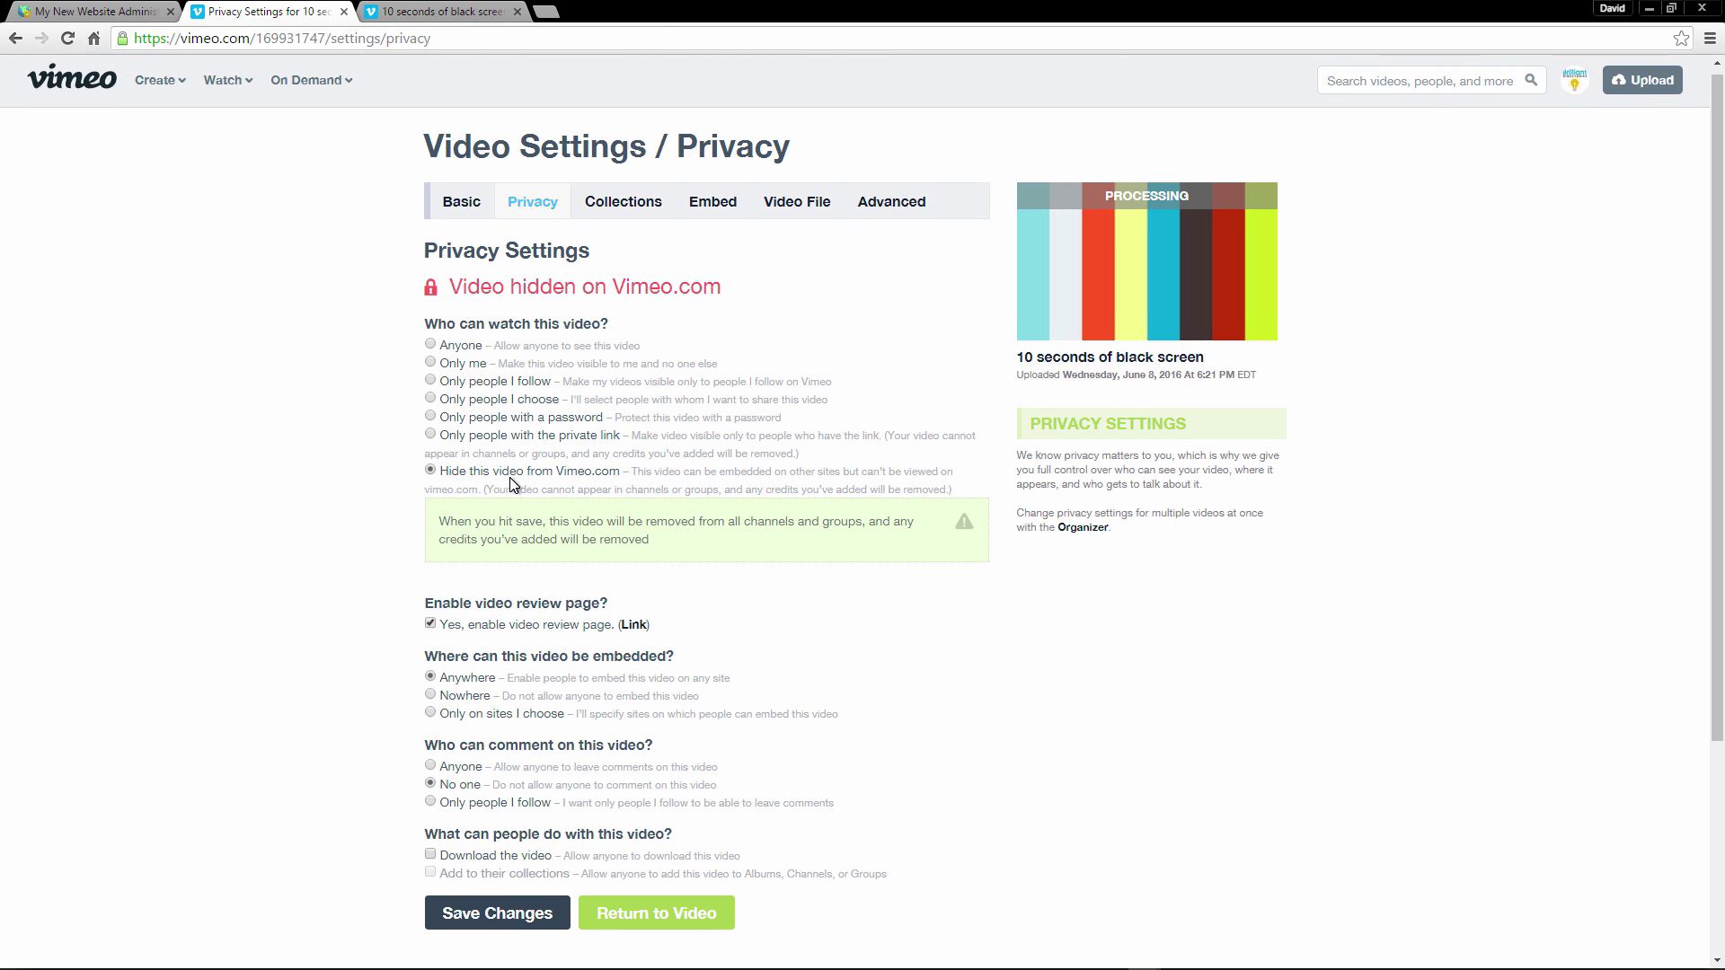
scroll(509, 496, "down", 3)
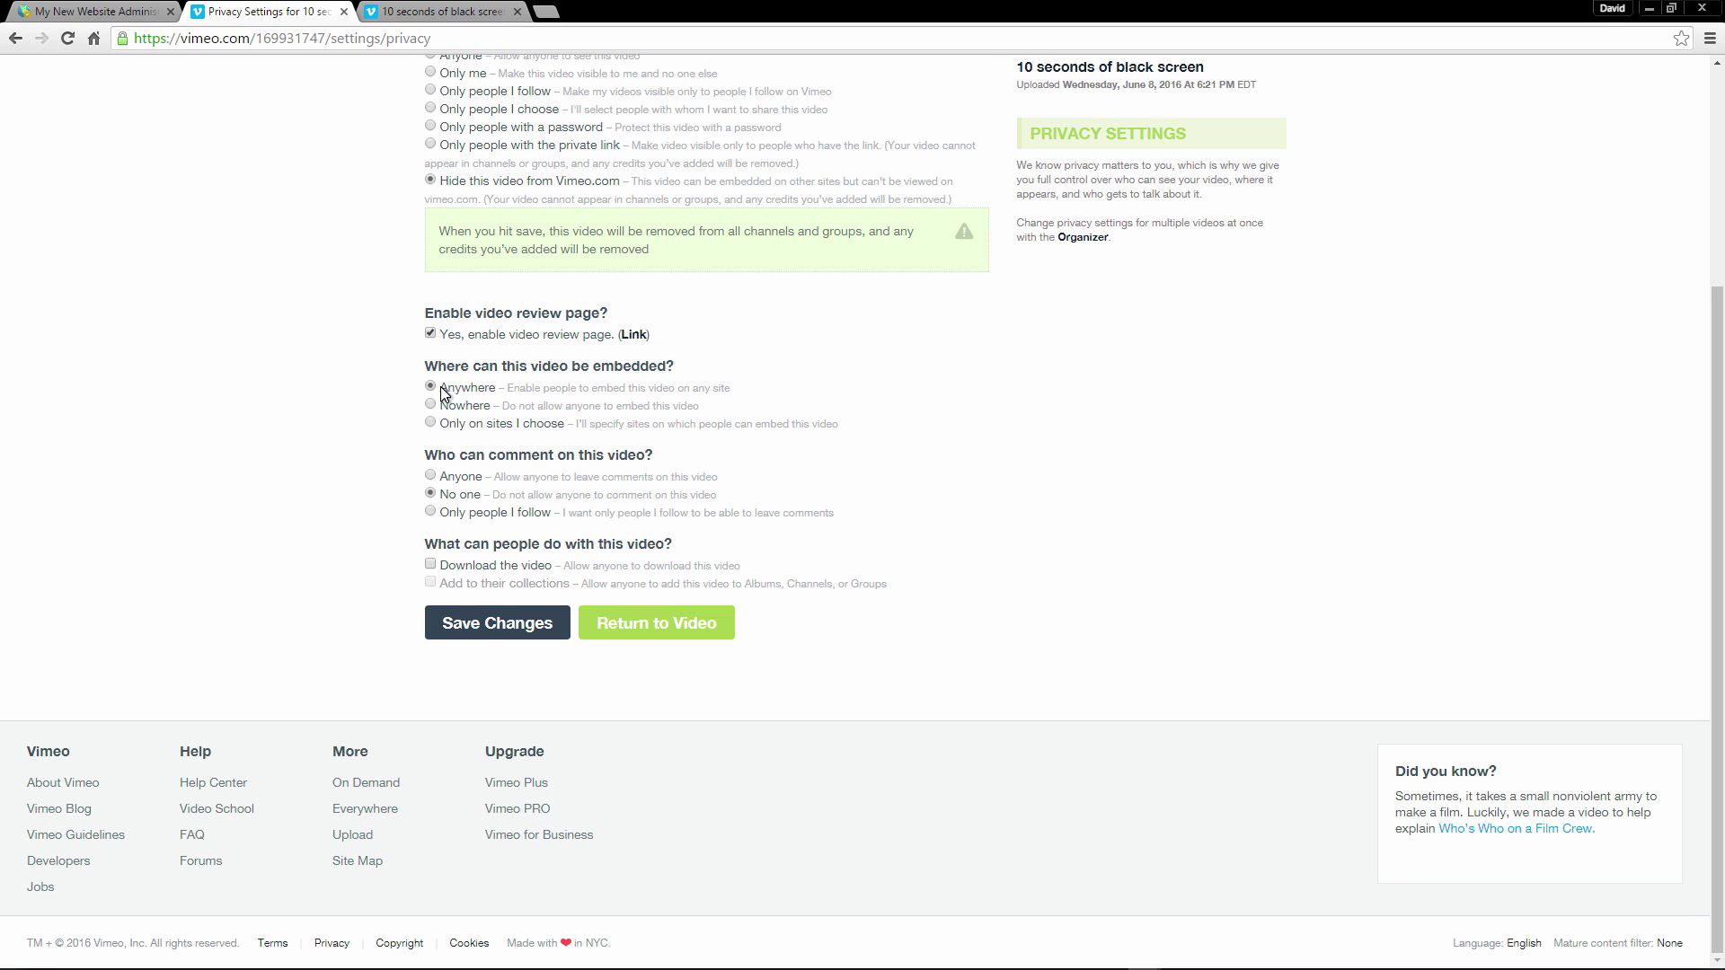
left_click_drag(441, 387, 512, 392)
left_click(430, 423)
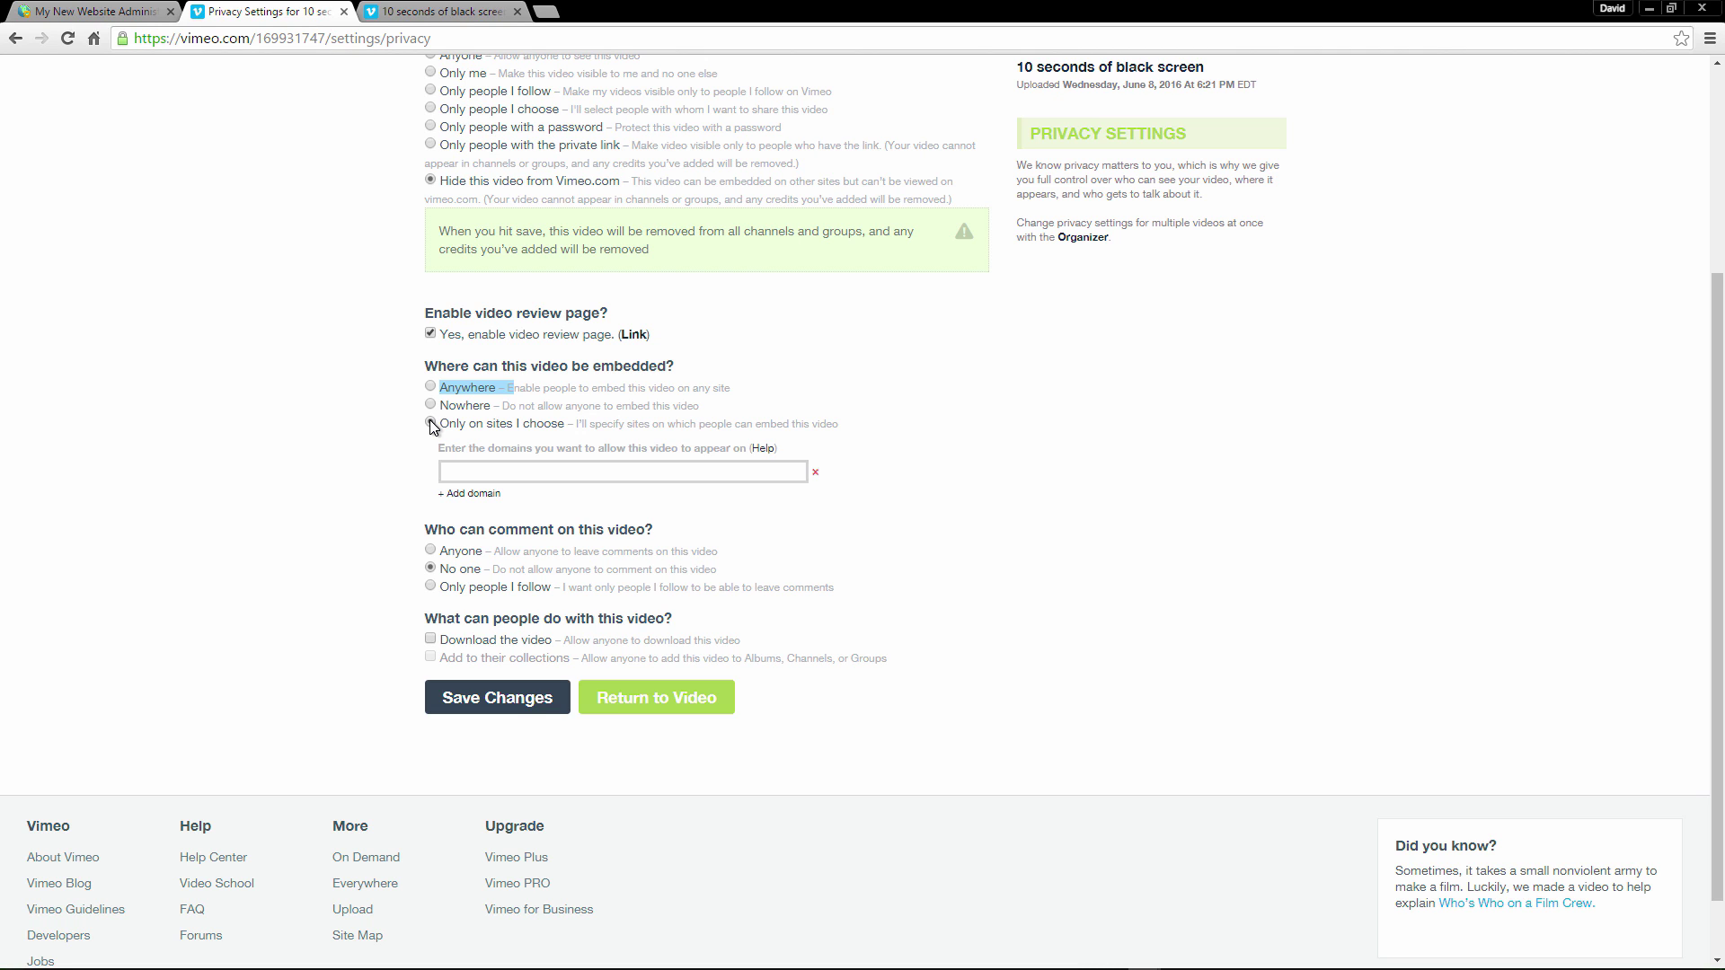
key("ctrl+Page_Up")
Copy the site's domain from the public website's address bar, then close the extra tabs.
middle_click(1546, 73)
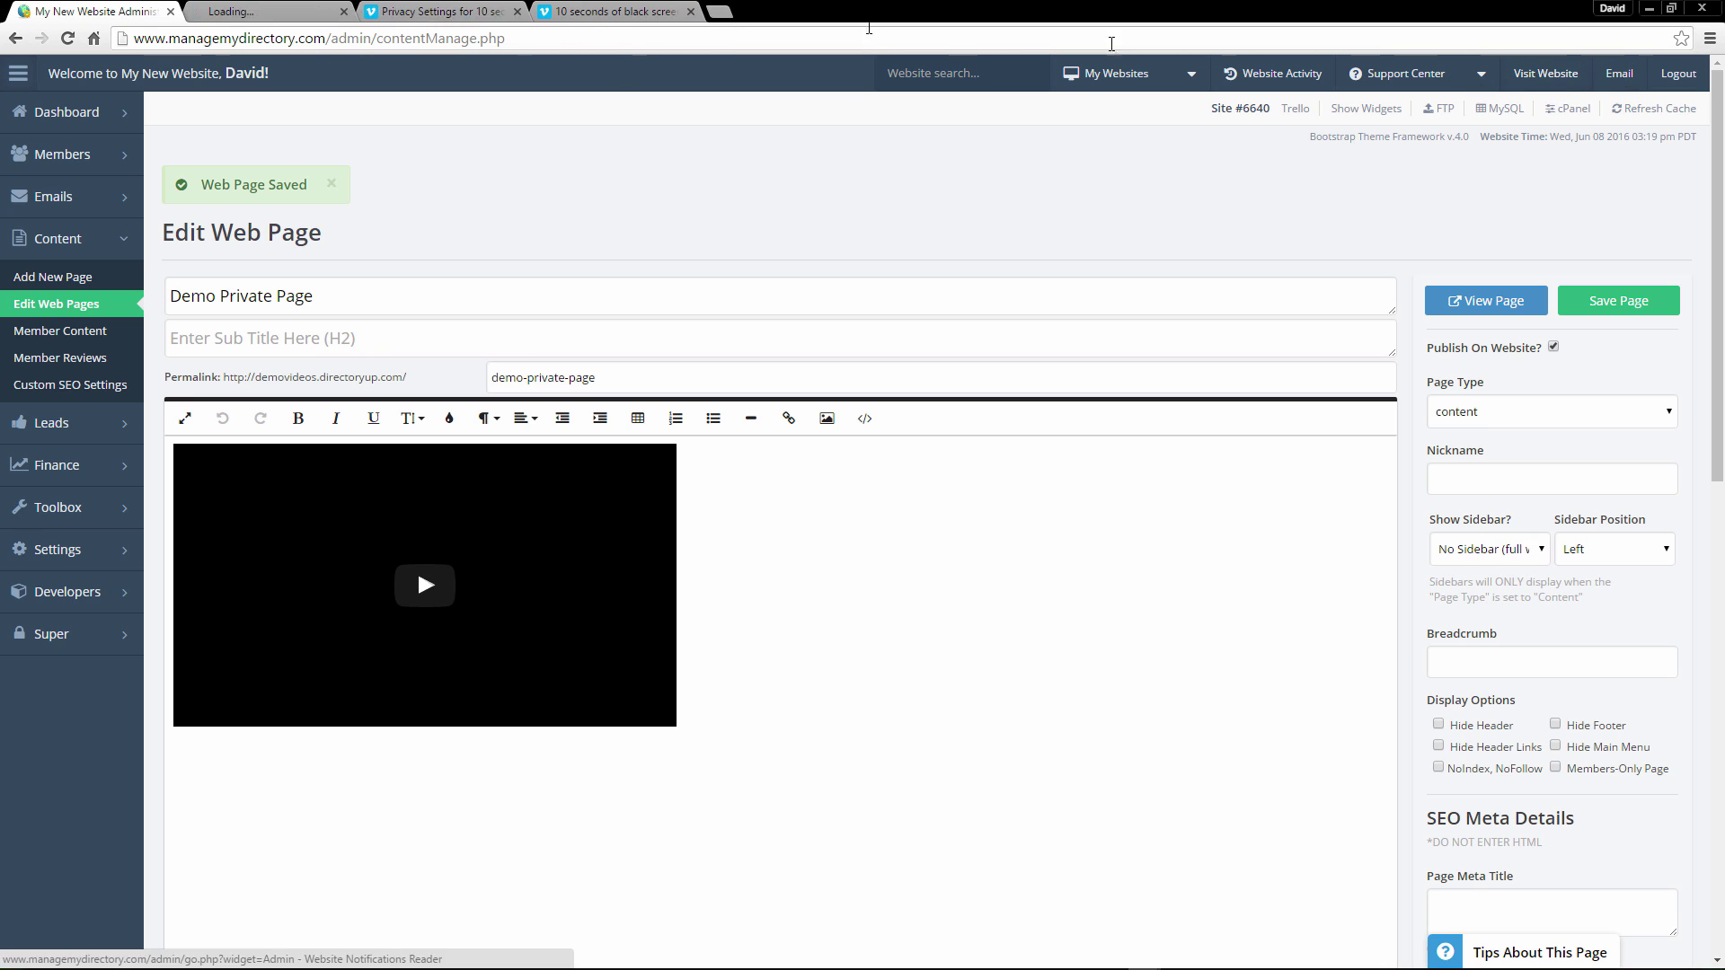
left_click(287, 12)
left_click_drag(134, 38, 318, 38)
key("ctrl+c")
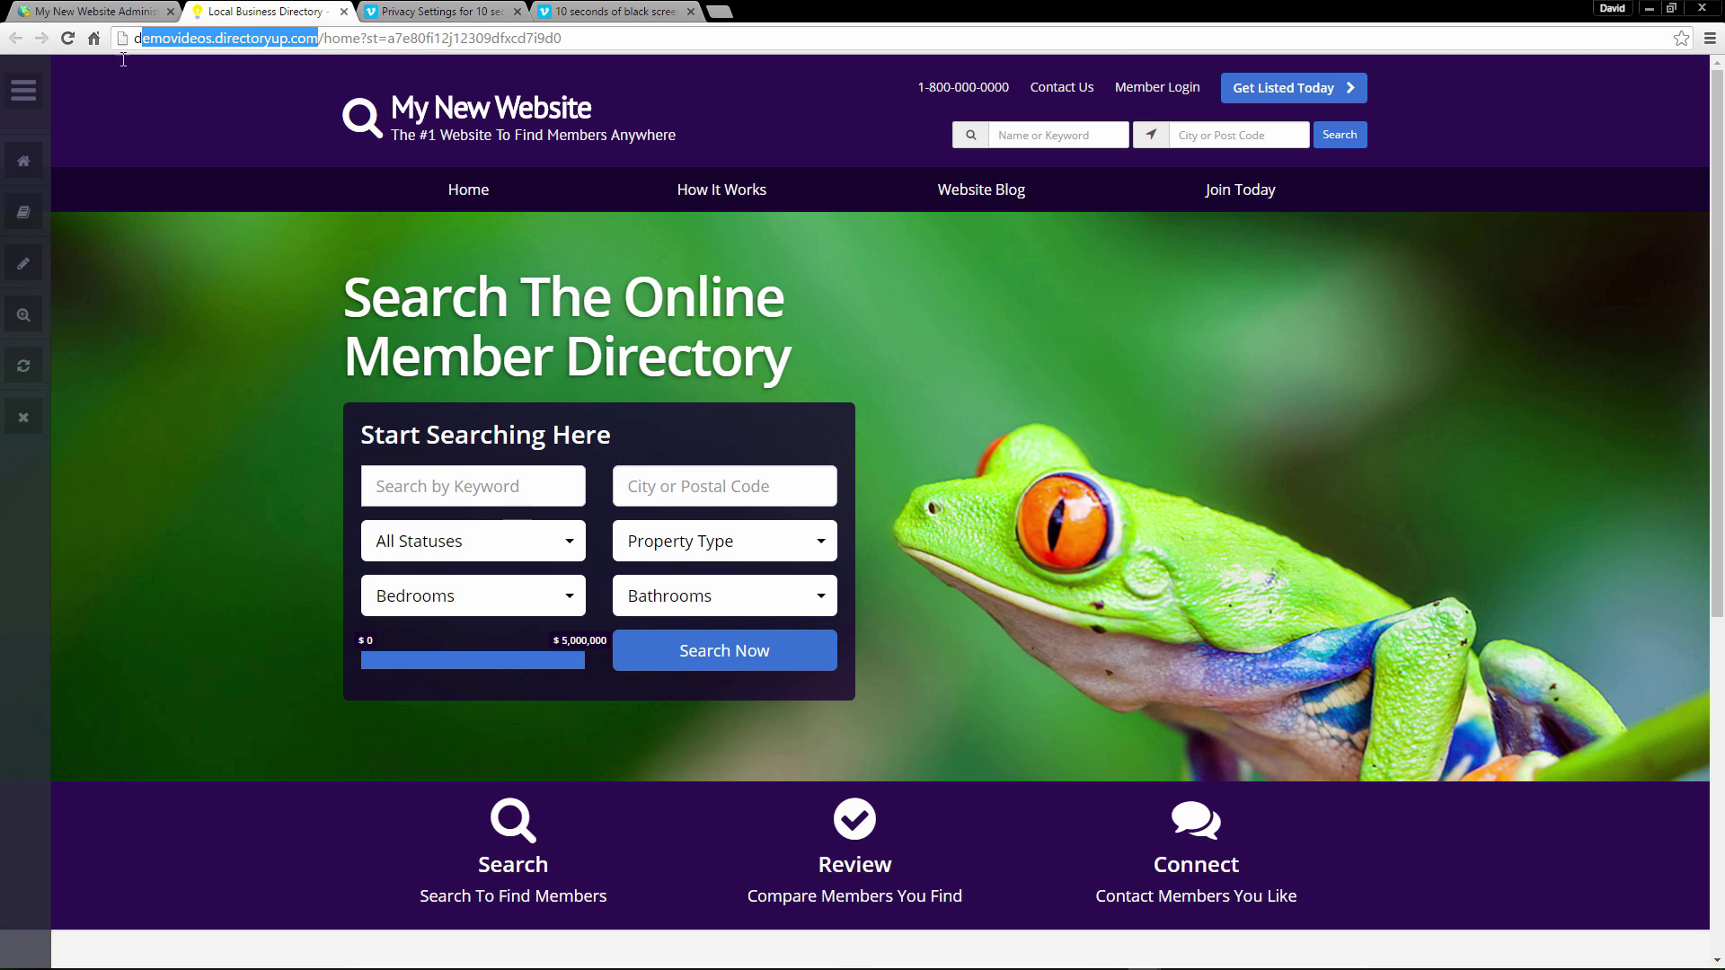
left_click(341, 11)
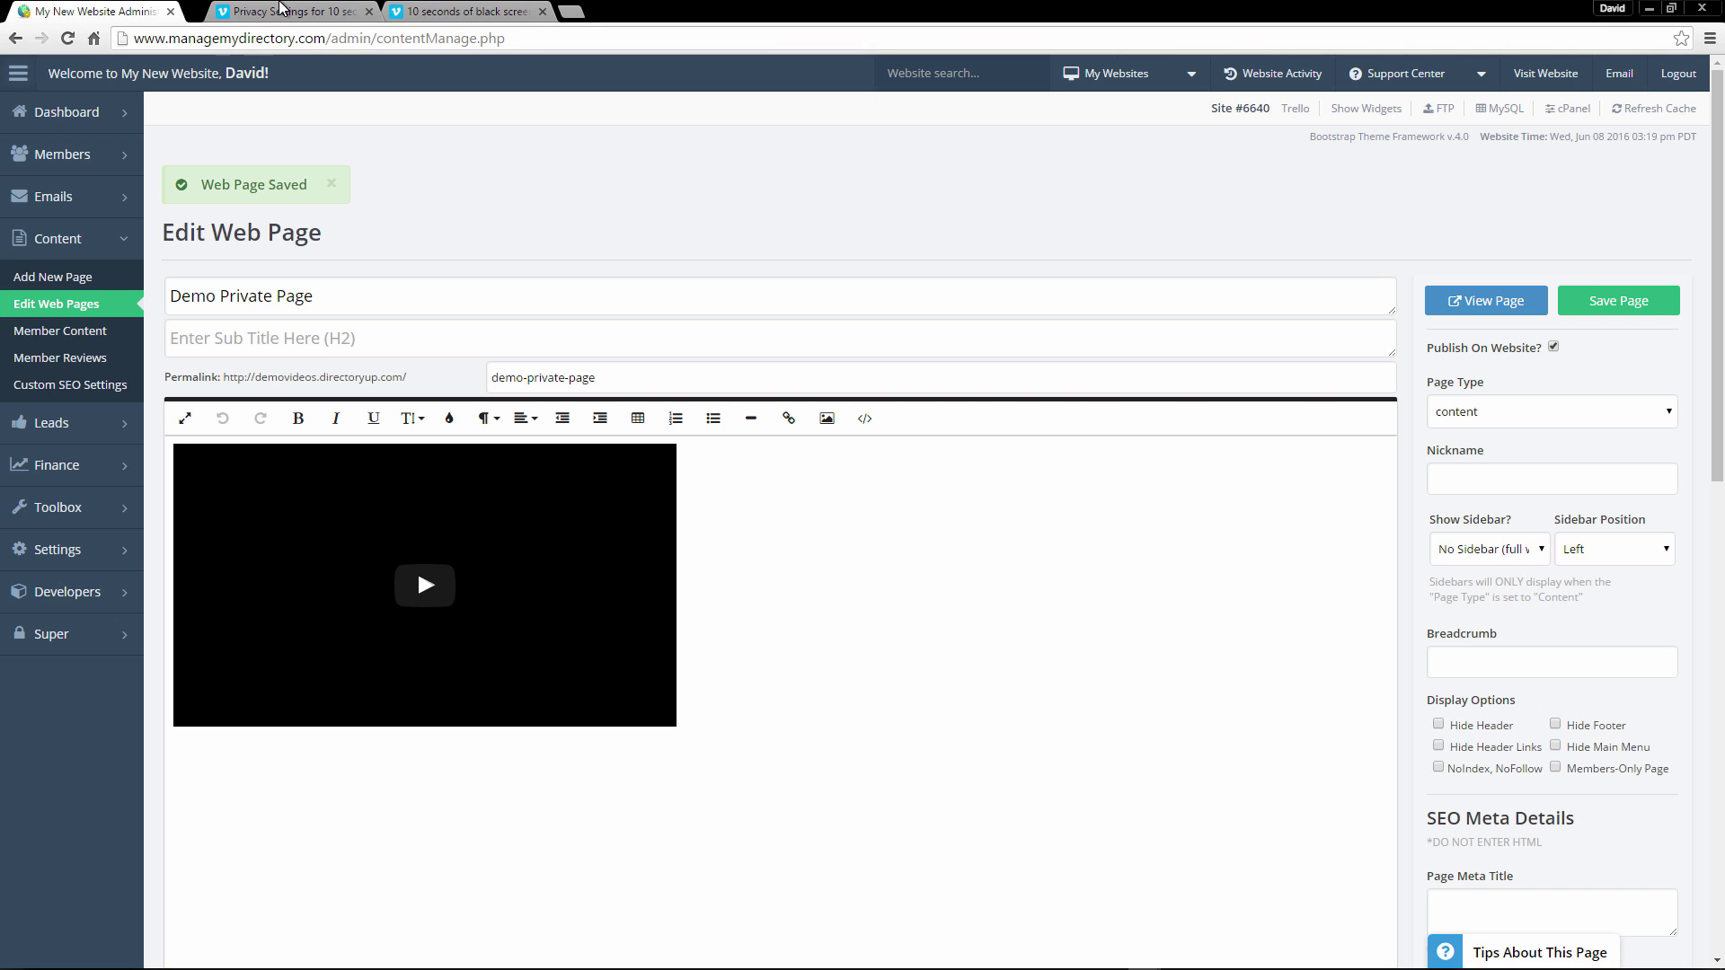
left_click(440, 10)
middle_click(458, 8)
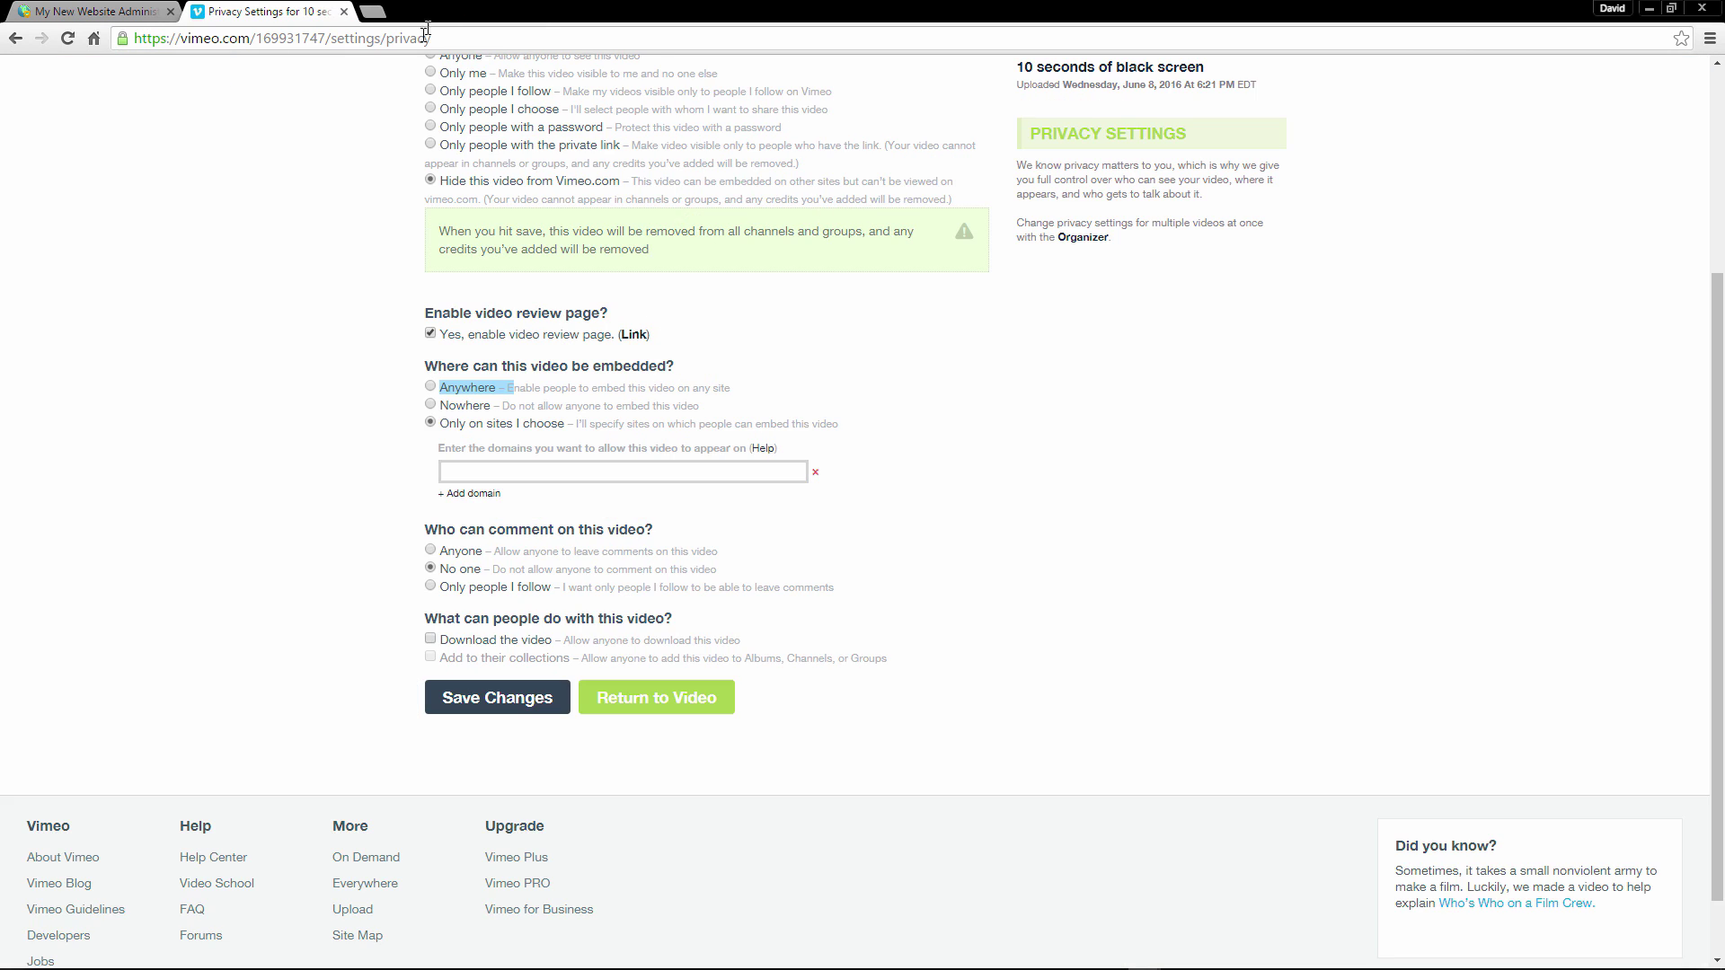
left_click(462, 482)
key("ctrl+v")
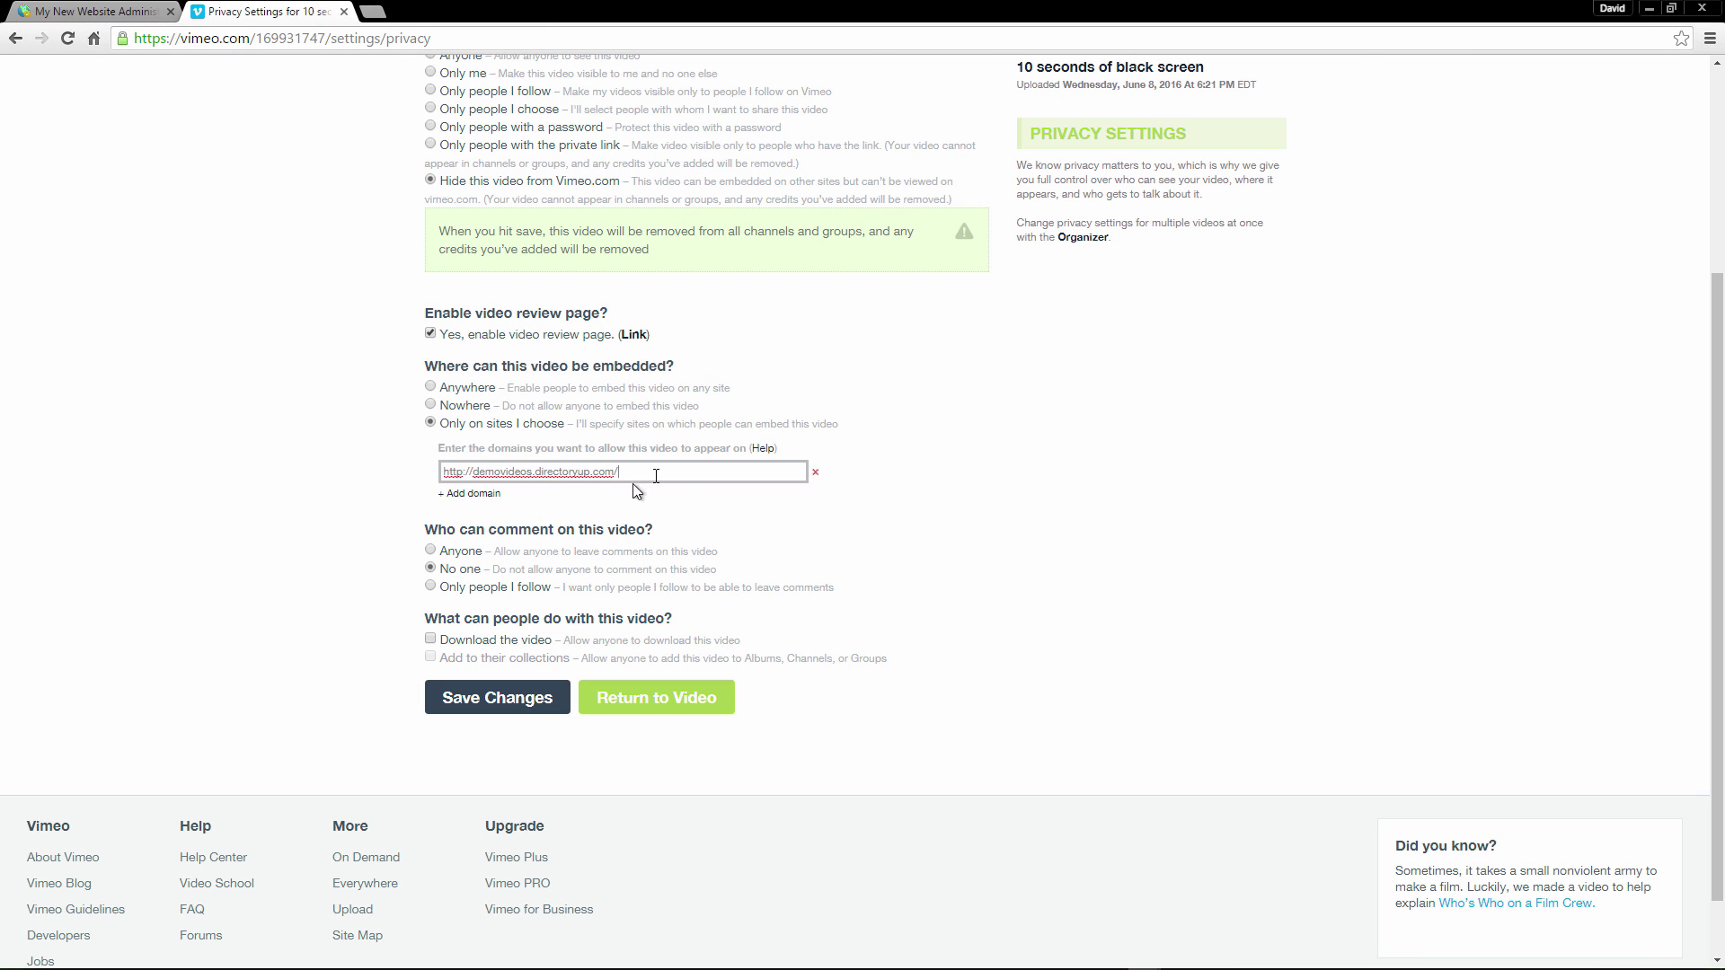
left_click_drag(678, 471, 319, 499)
left_click(459, 493)
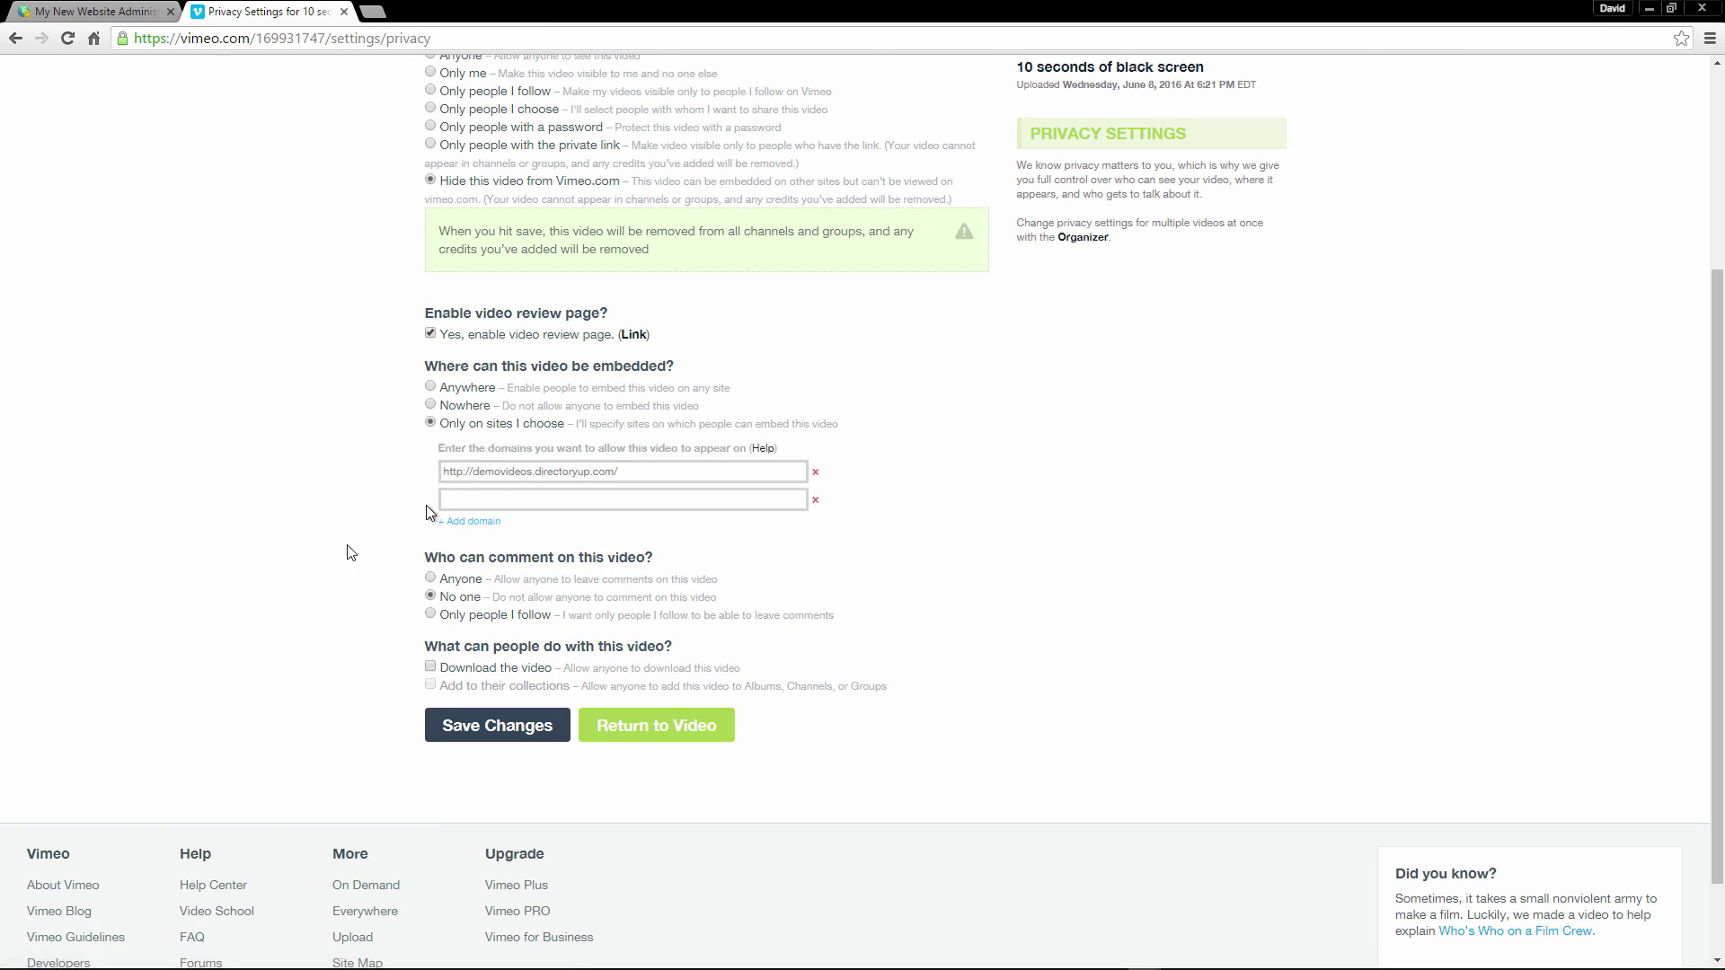
left_click(637, 472)
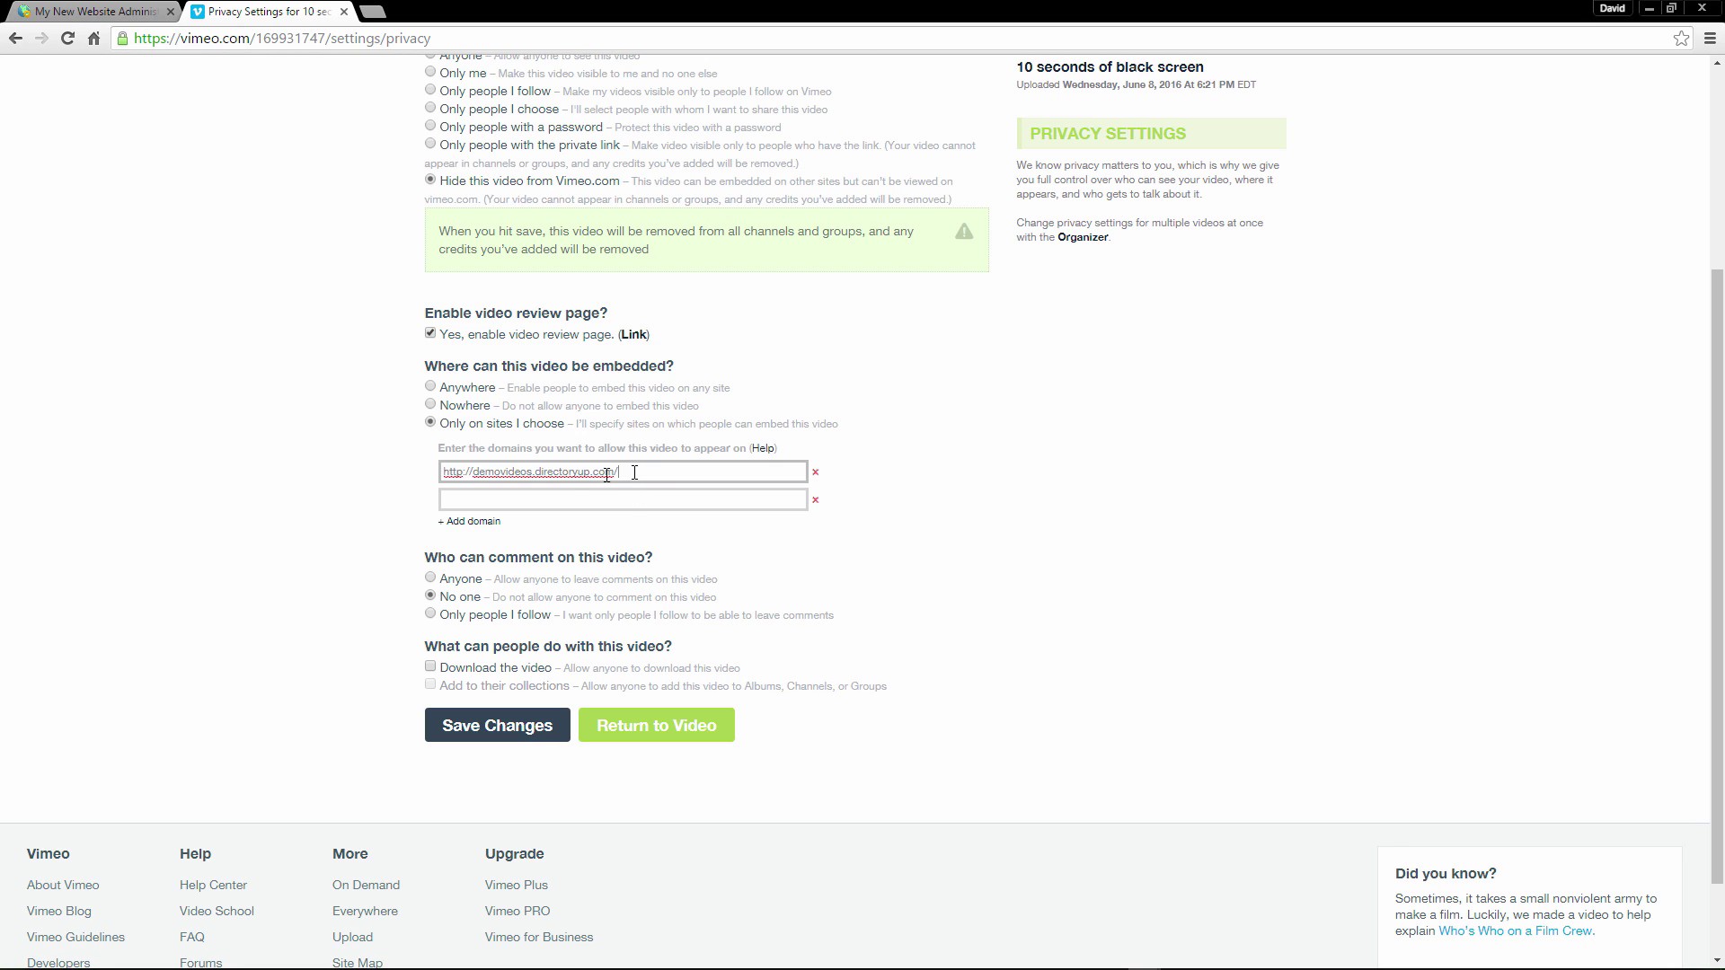
left_click_drag(634, 473, 359, 491)
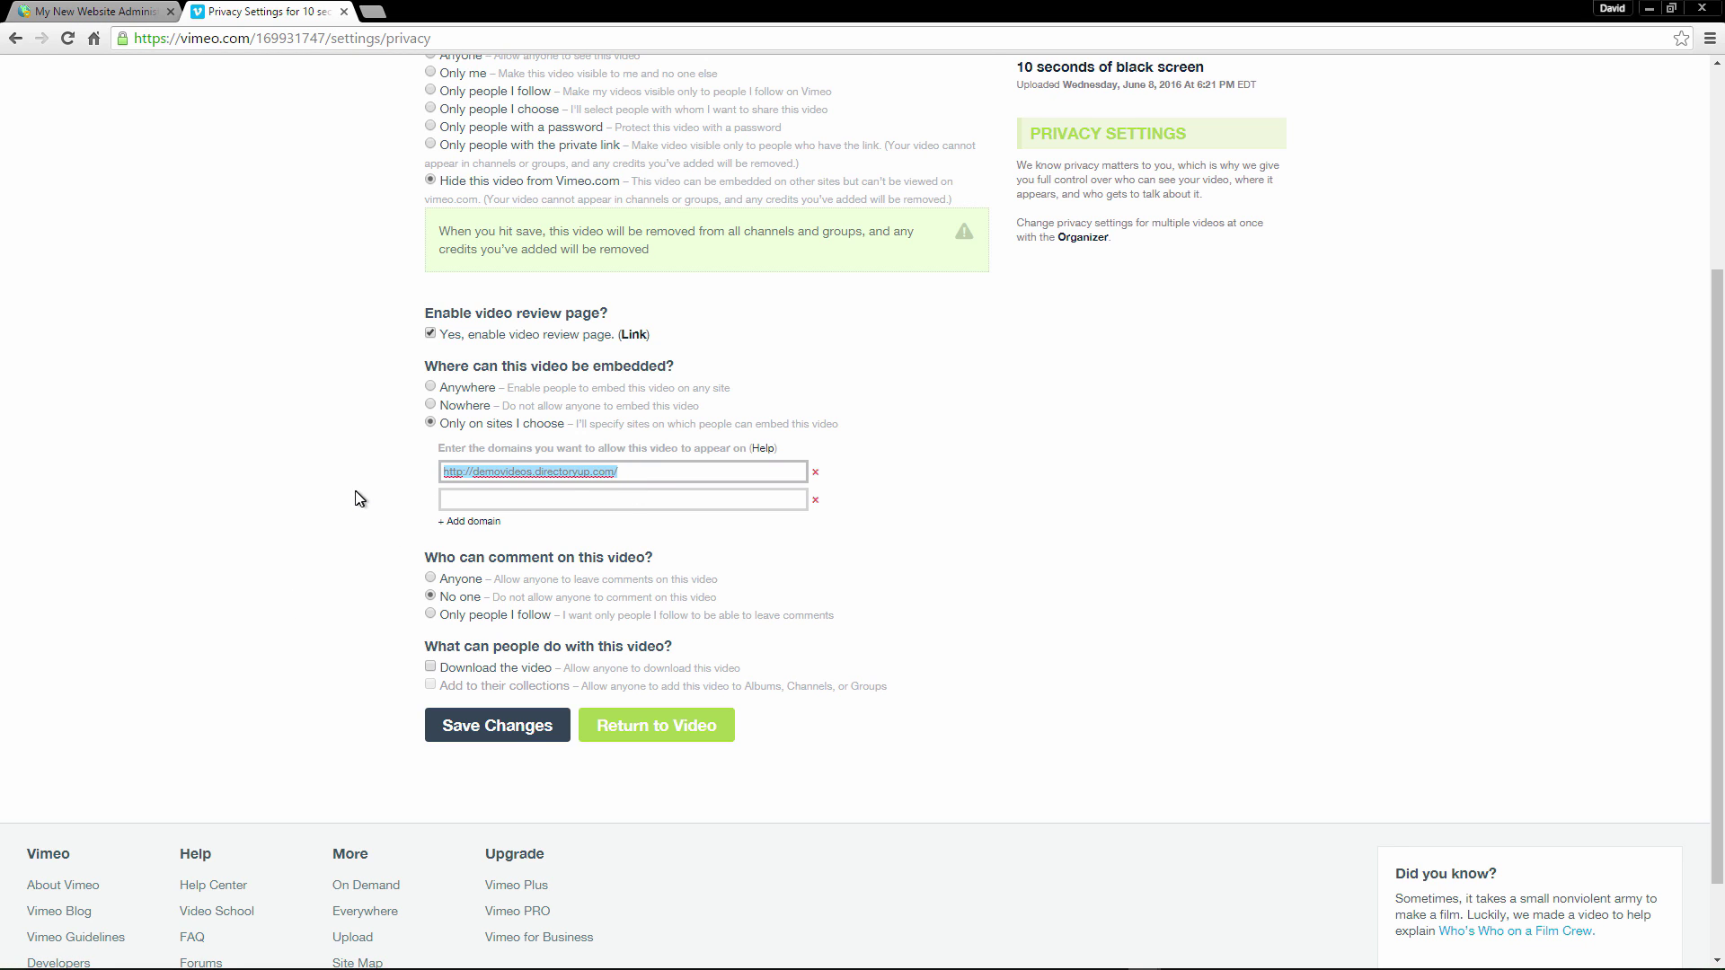
left_click(488, 473)
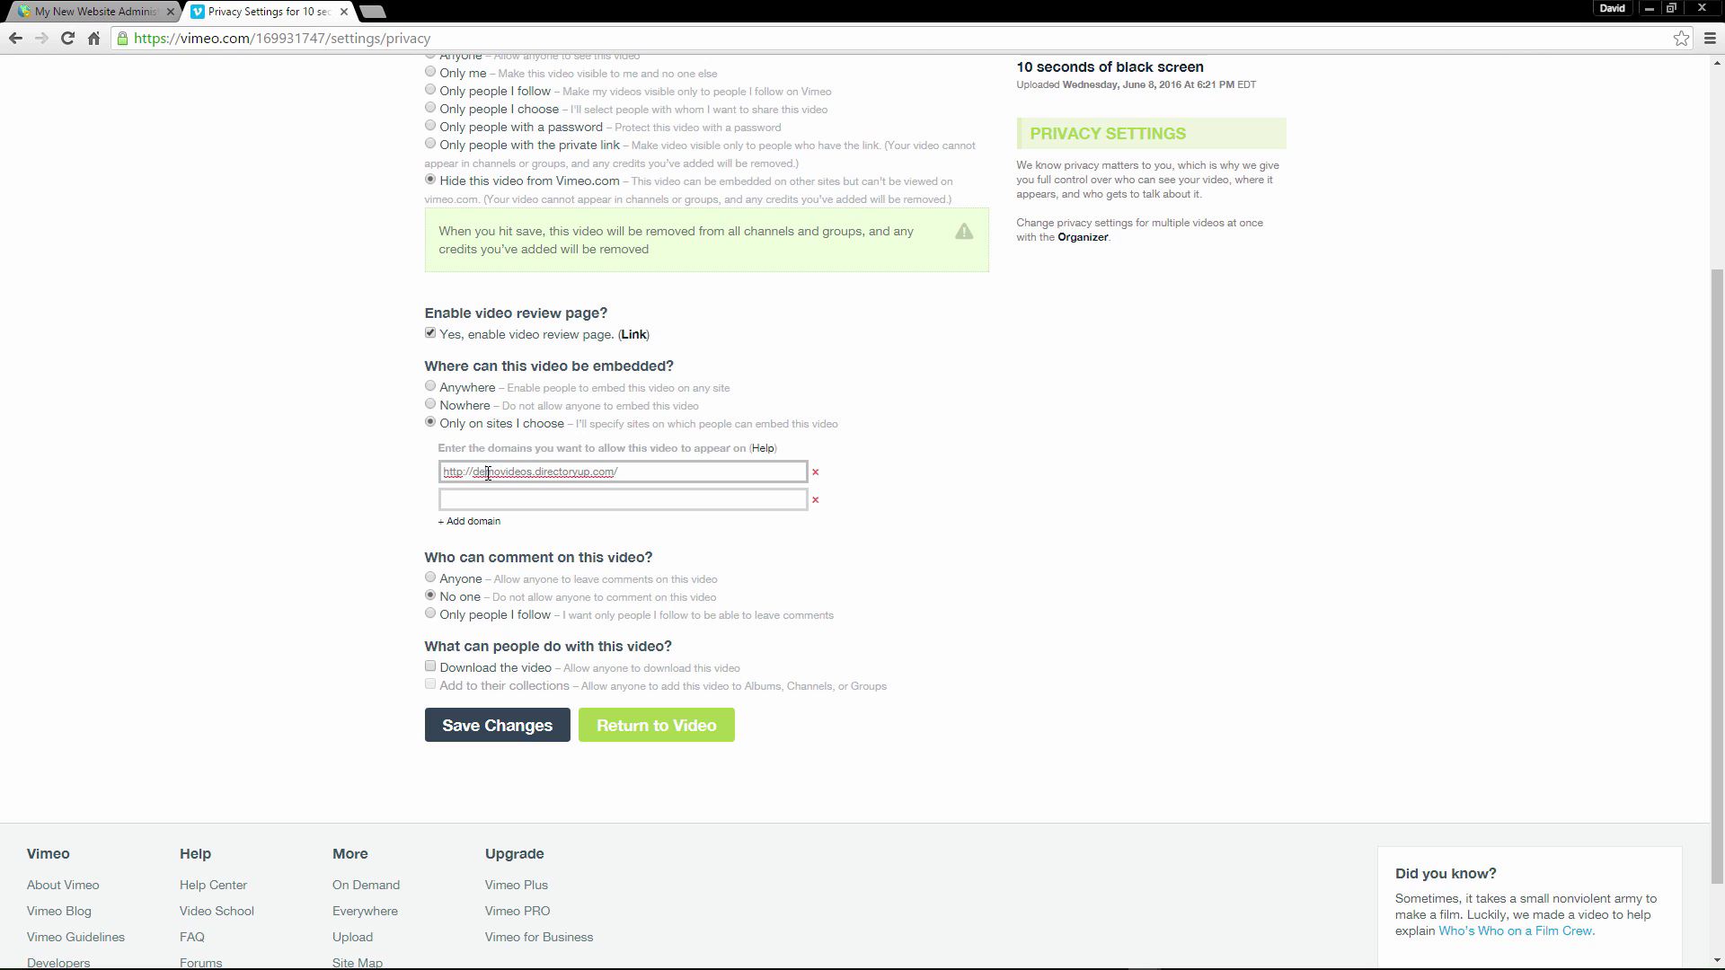
left_click(551, 472)
scroll(340, 502, "up", 1)
left_click_drag(465, 289, 622, 289)
scroll(258, 655, "down", 3)
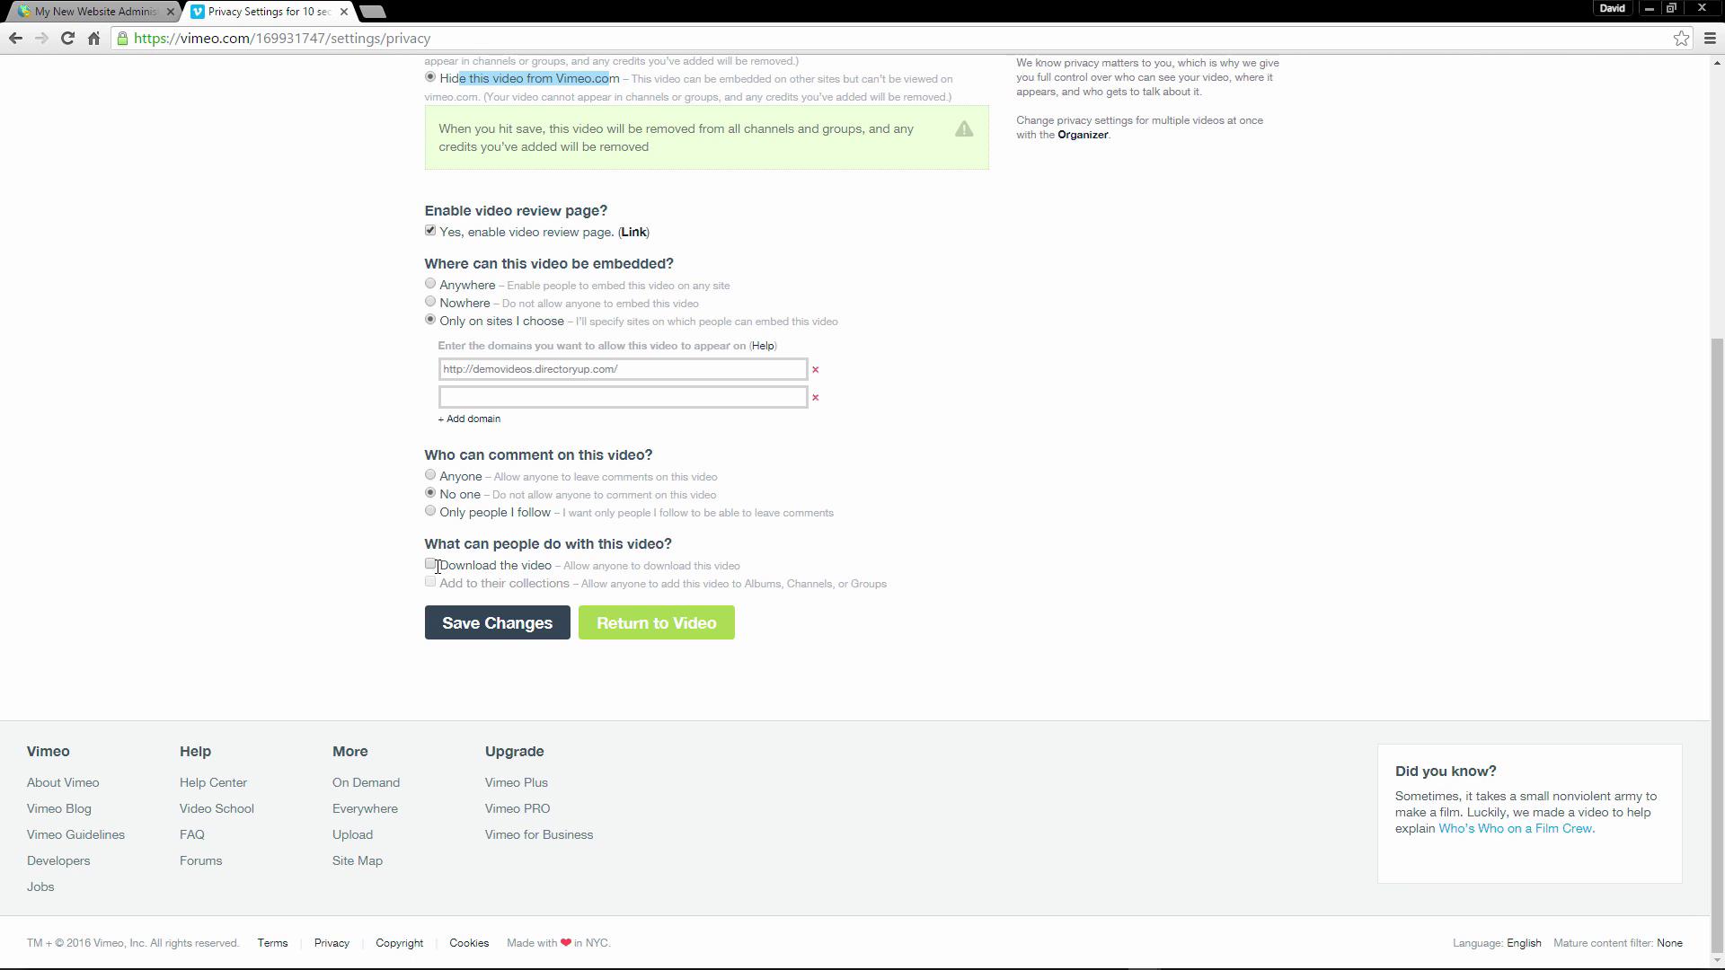
Save the privacy settings and set the player's portrait, title and byline to Always Hide.
left_click(443, 626)
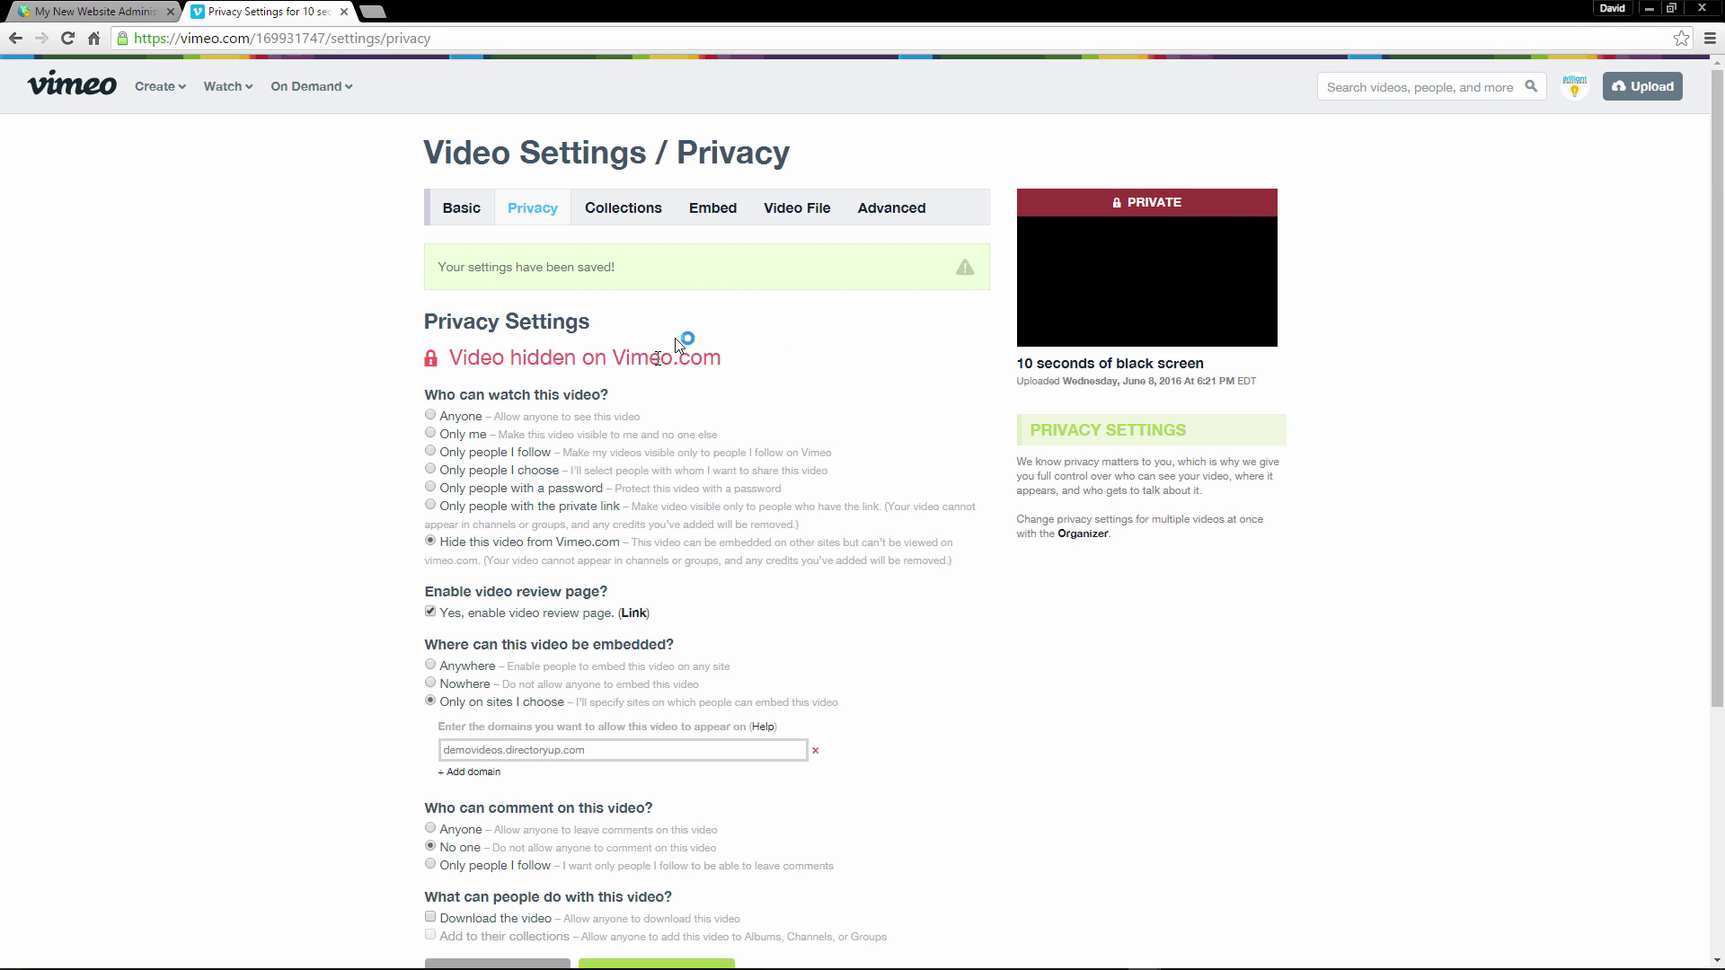
left_click(716, 223)
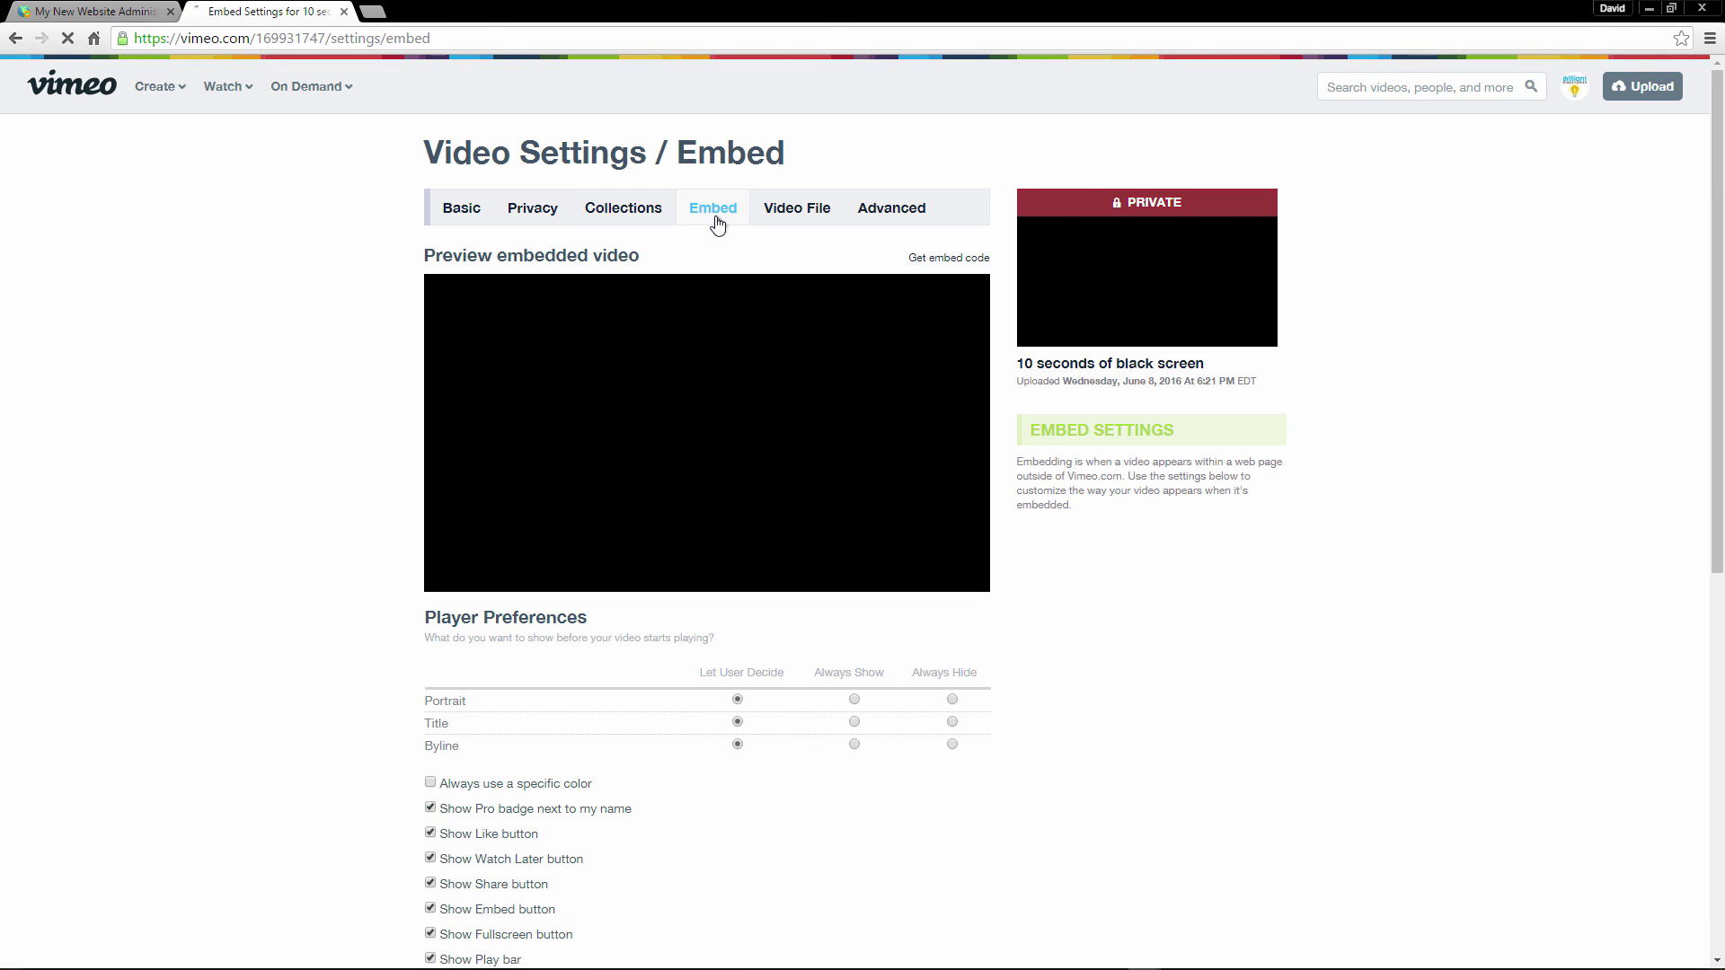
scroll(165, 462, "down", 1)
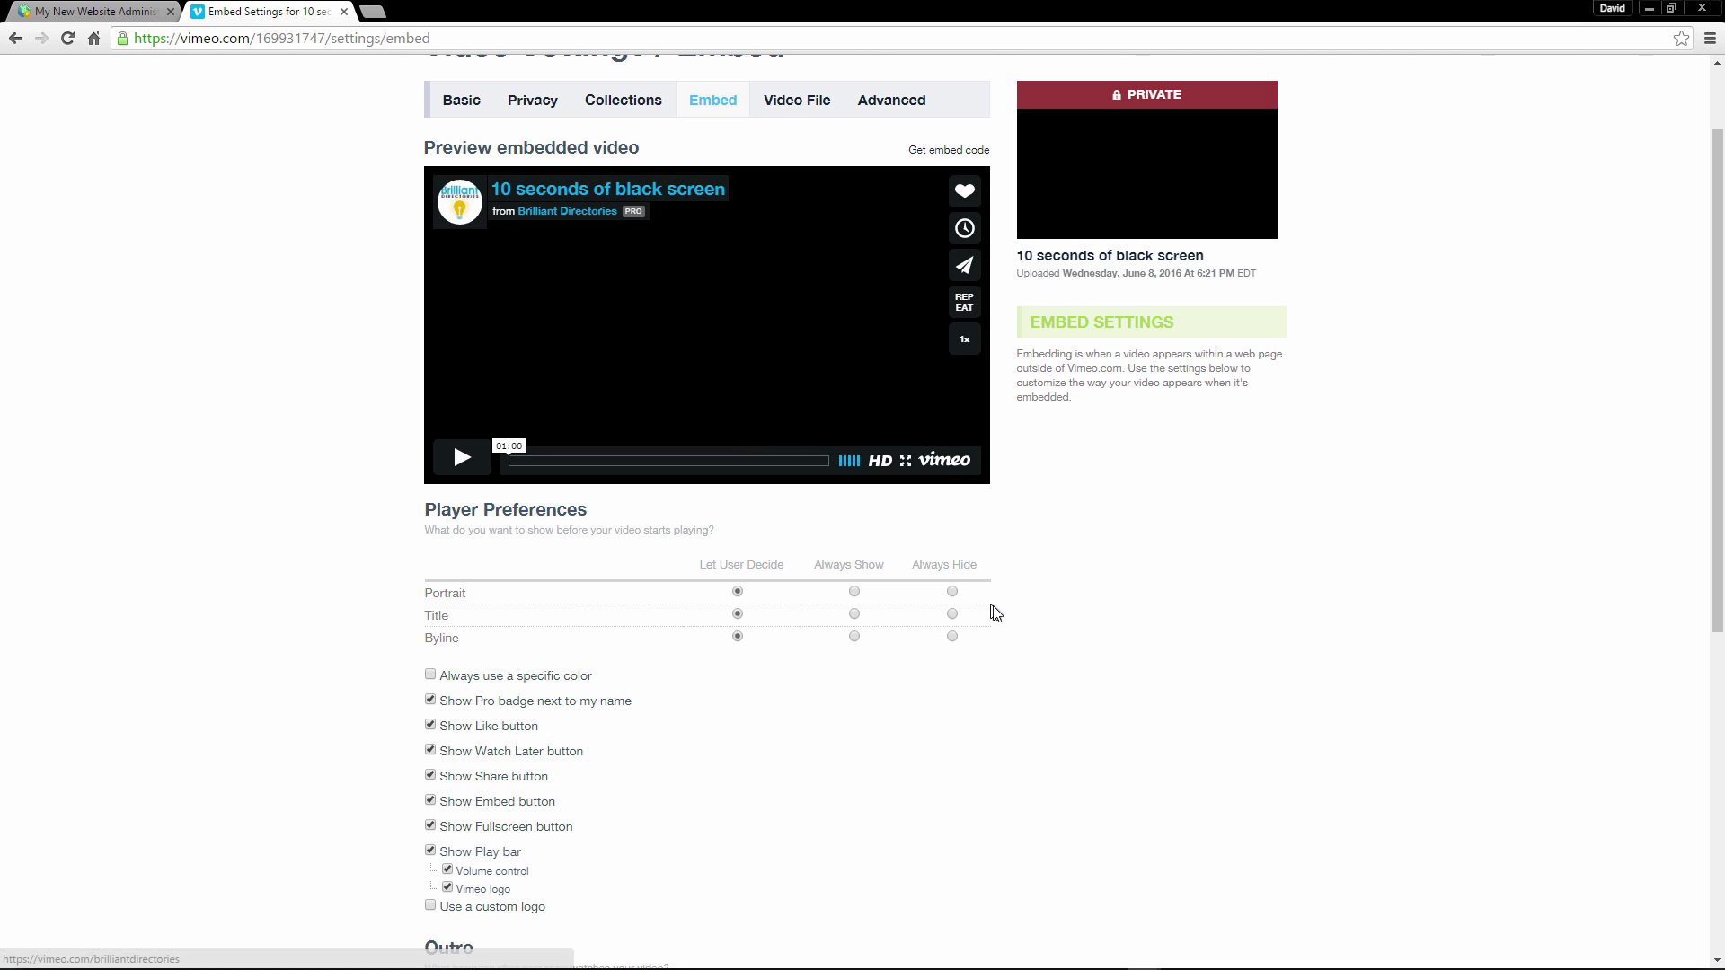
left_click(954, 593)
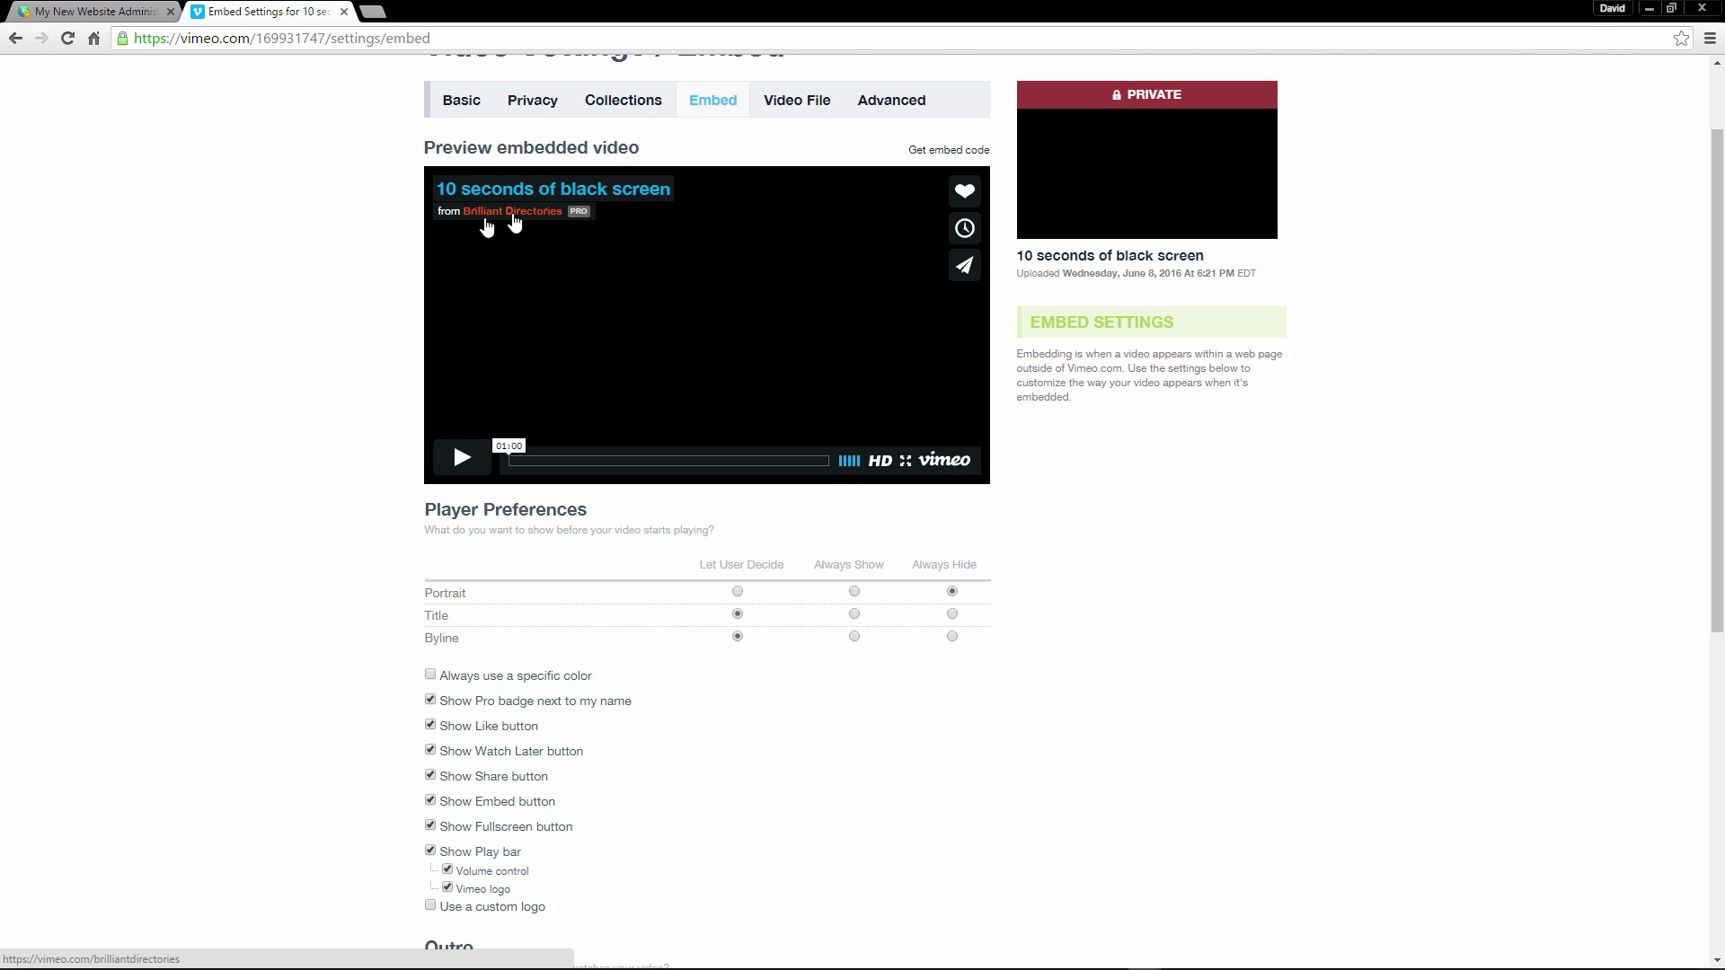
left_click(952, 614)
left_click(953, 636)
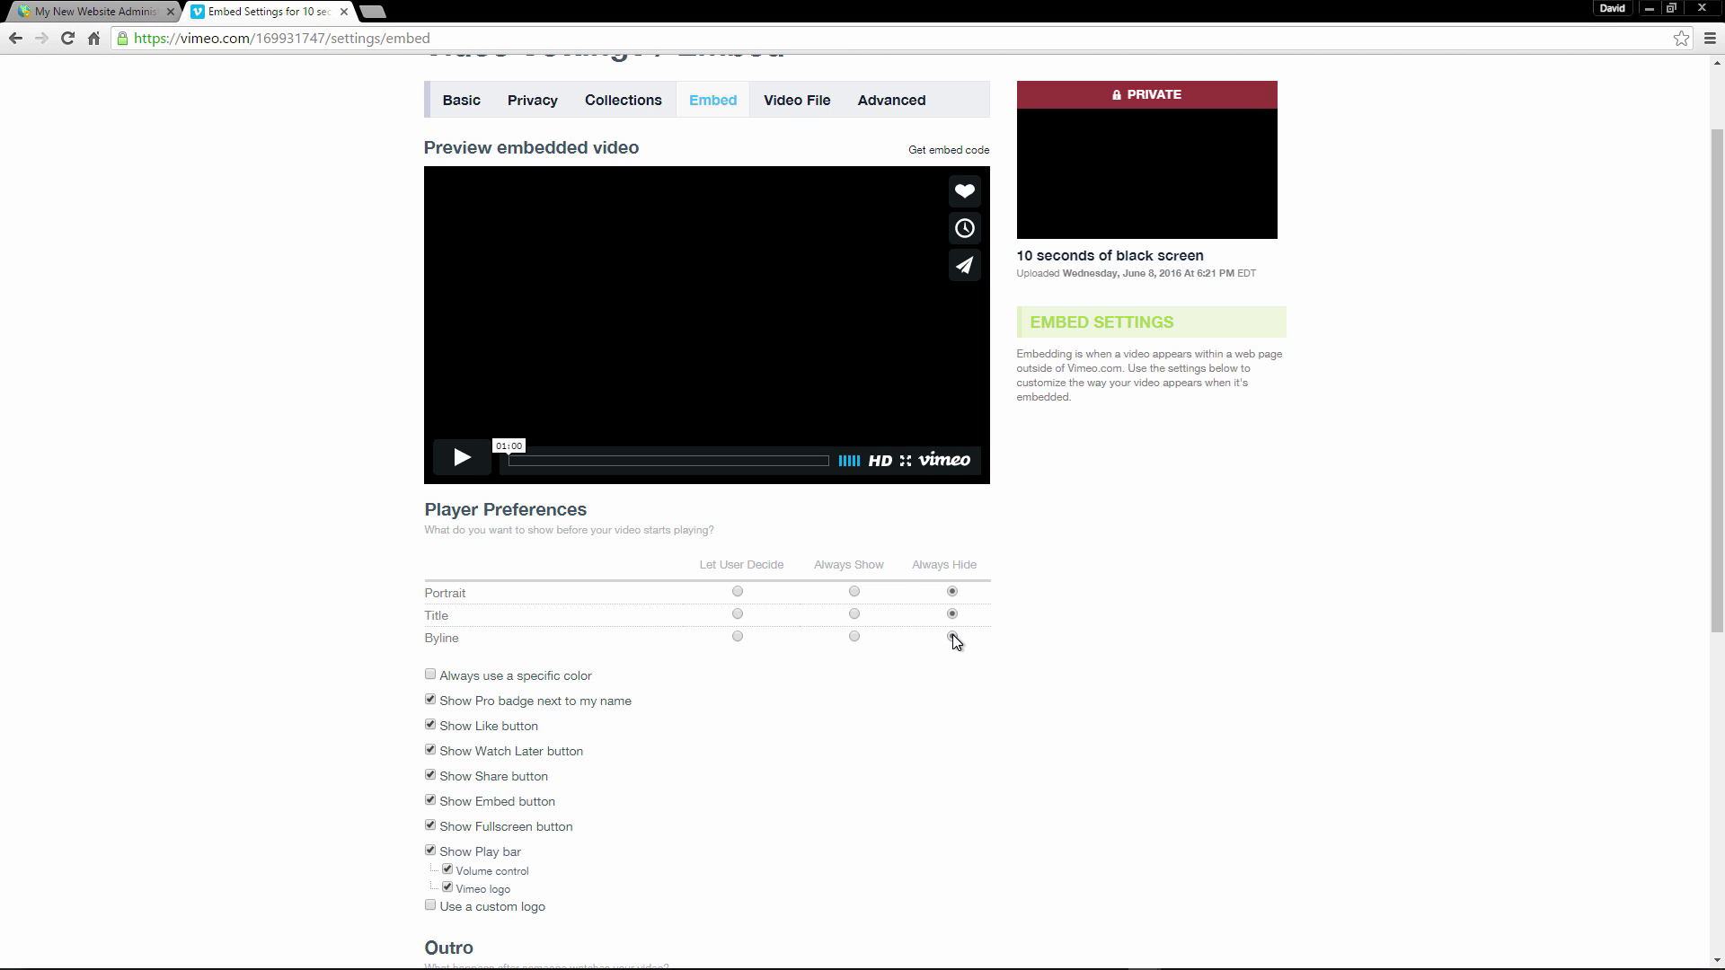
Remove the Pro badge and the Like, Watch Later and Embed buttons, keeping fullscreen and play bar.
left_click(432, 702)
left_click(432, 726)
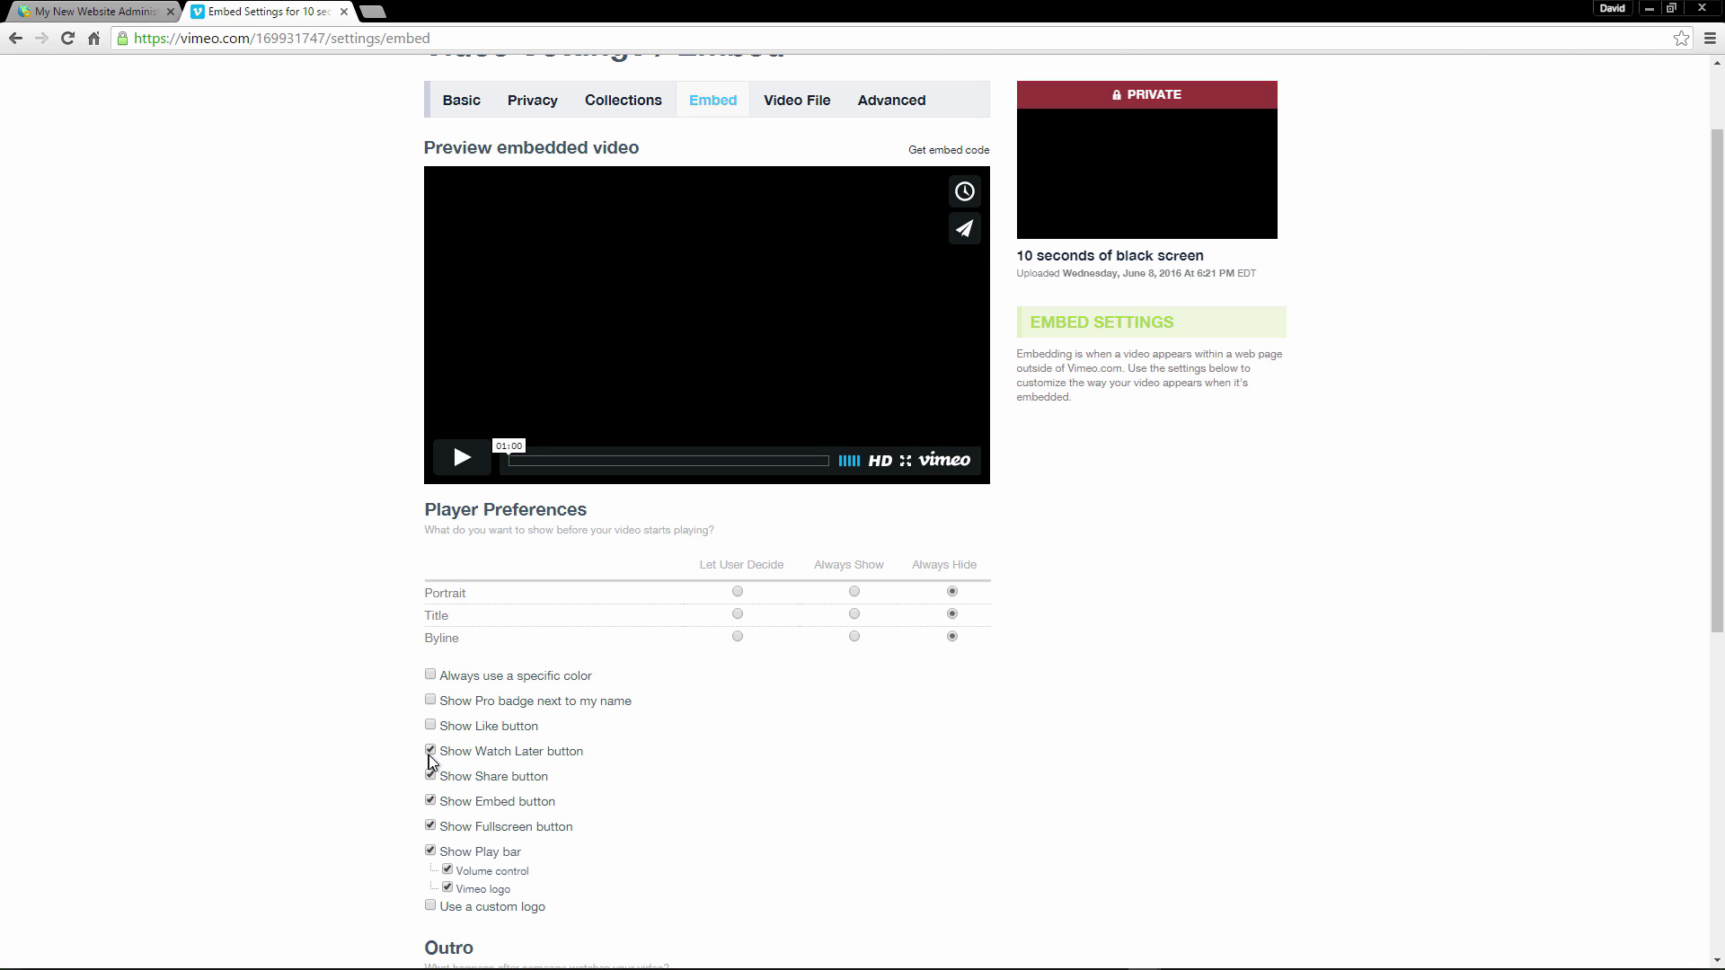
left_click(432, 752)
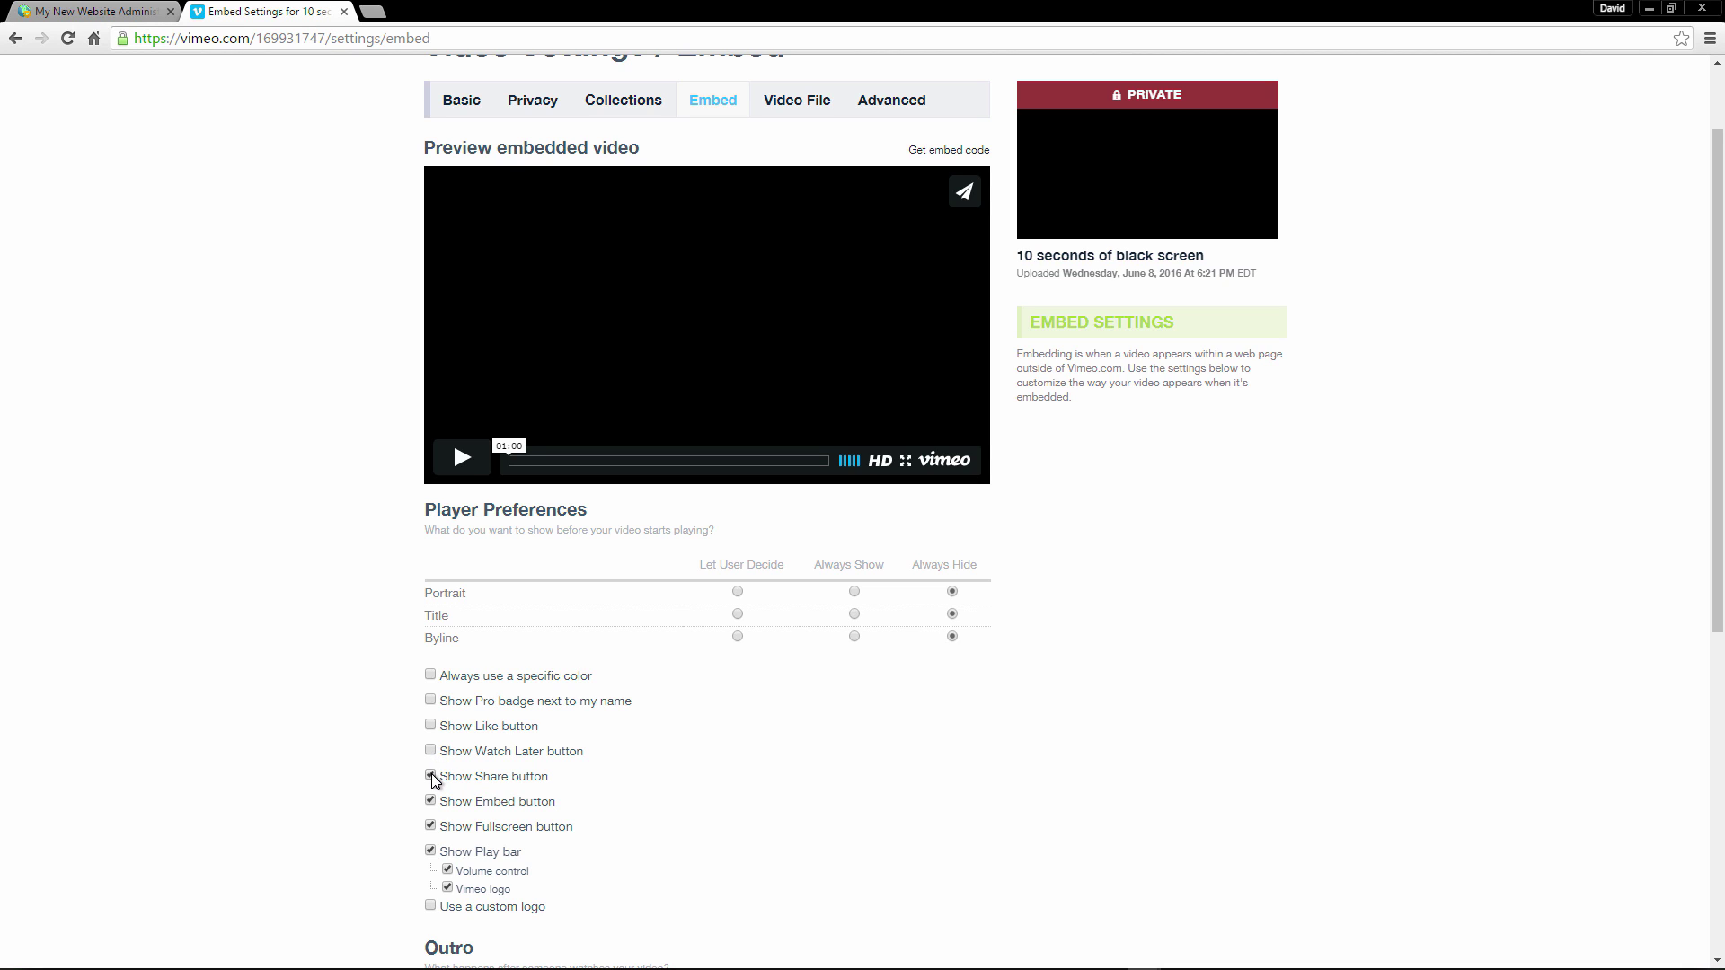
left_click(430, 802)
double_click(524, 828)
left_click_drag(530, 828, 580, 829)
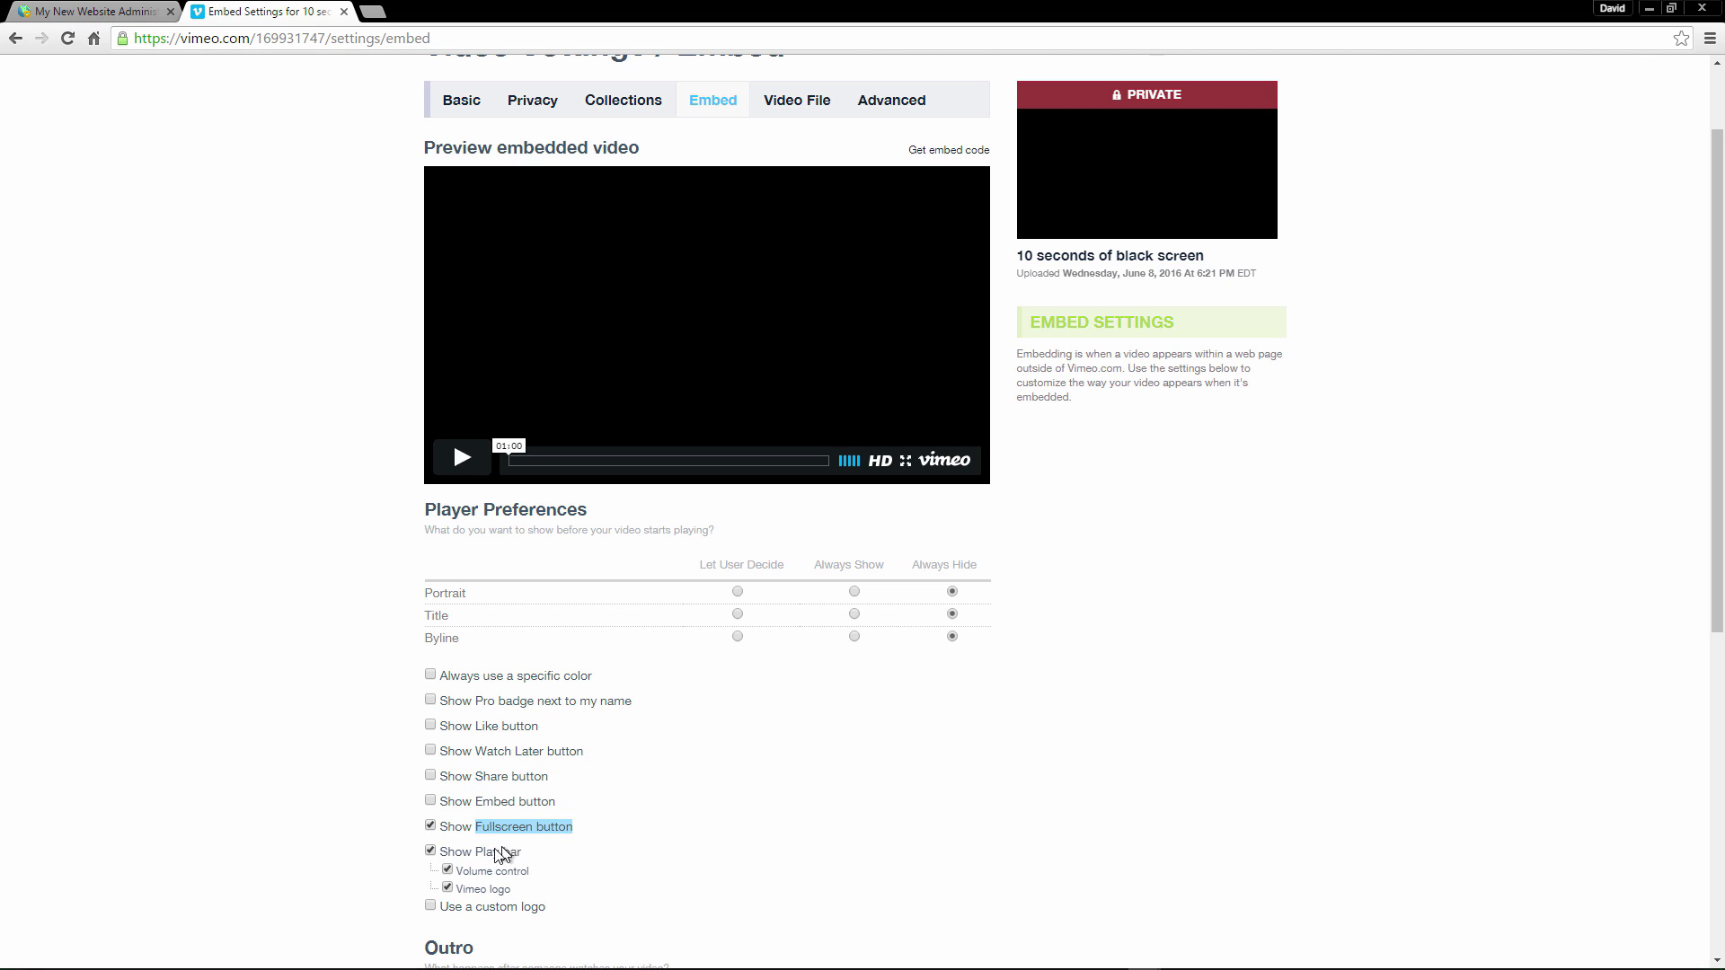
left_click_drag(455, 854, 585, 848)
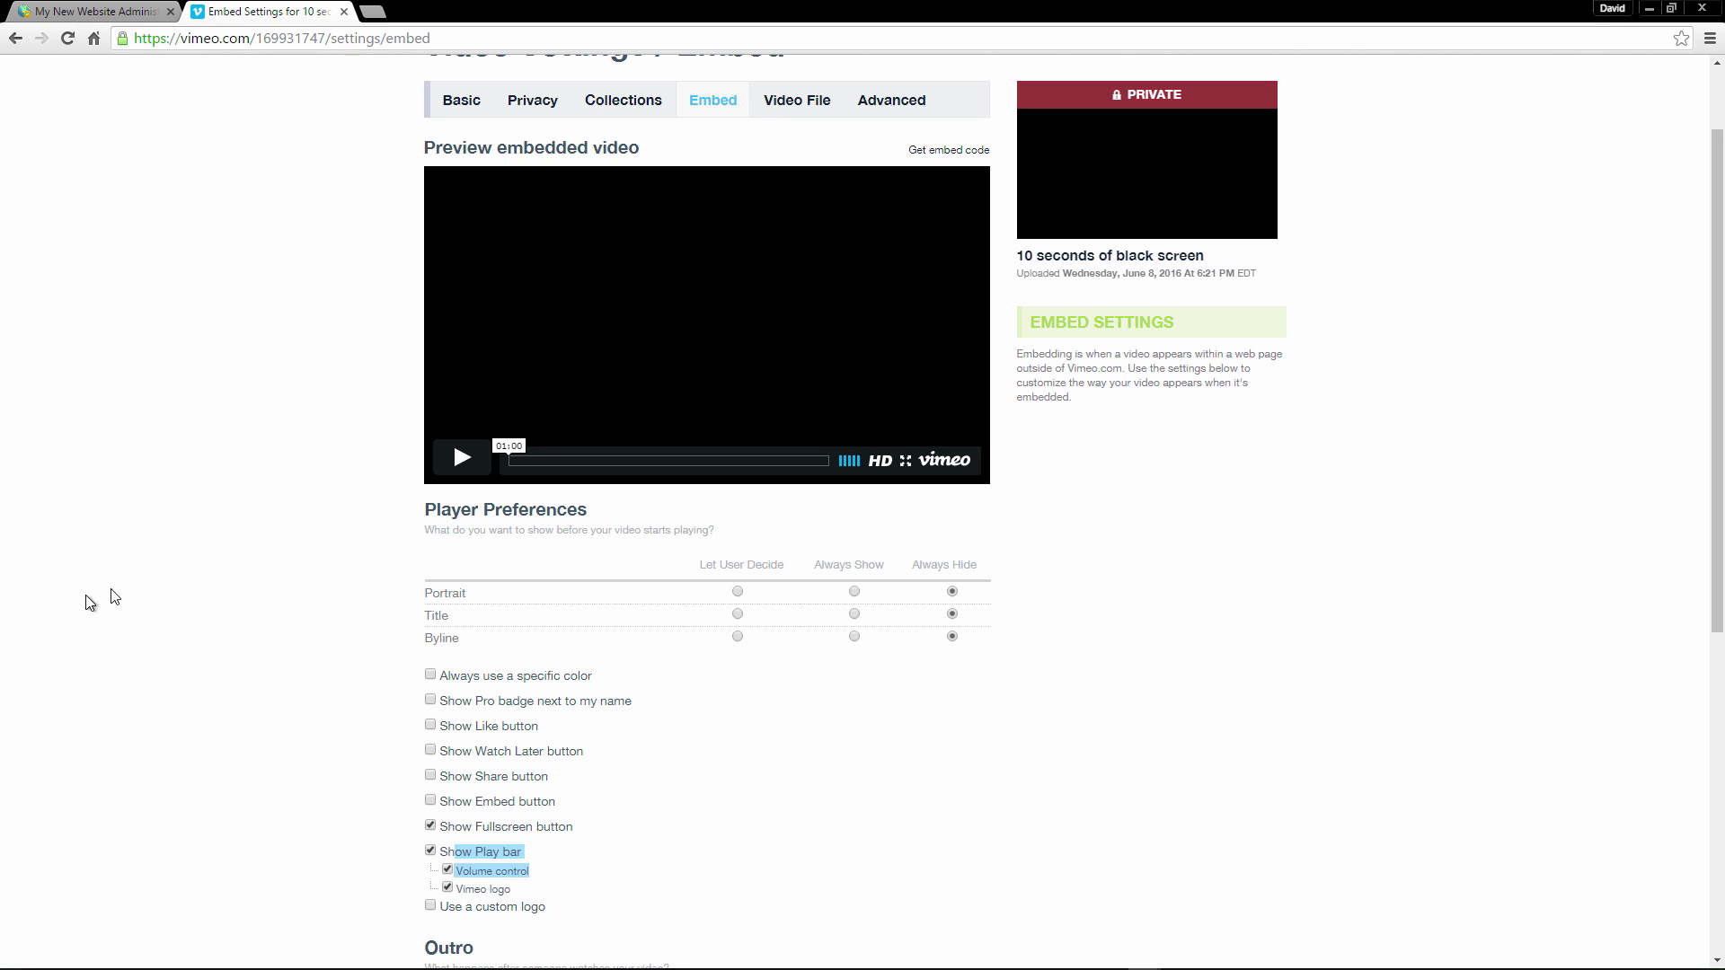
scroll(270, 584, "down", 5)
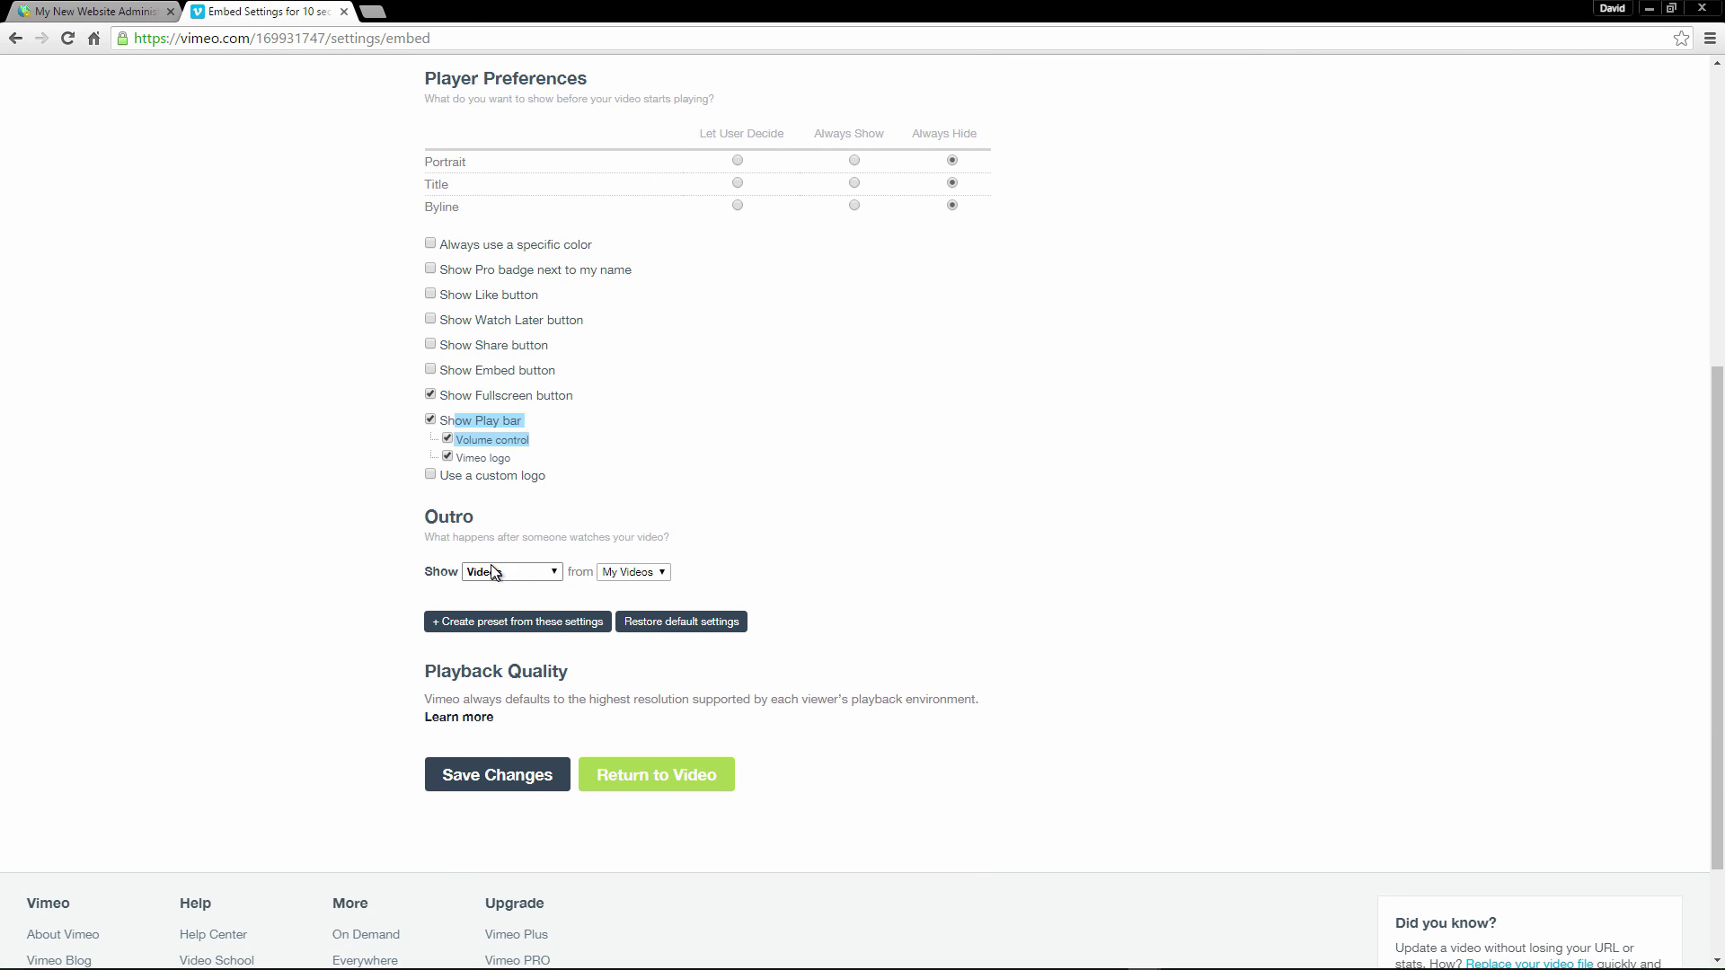
Set the outro to show Nothing and save the embed settings.
left_click(482, 571)
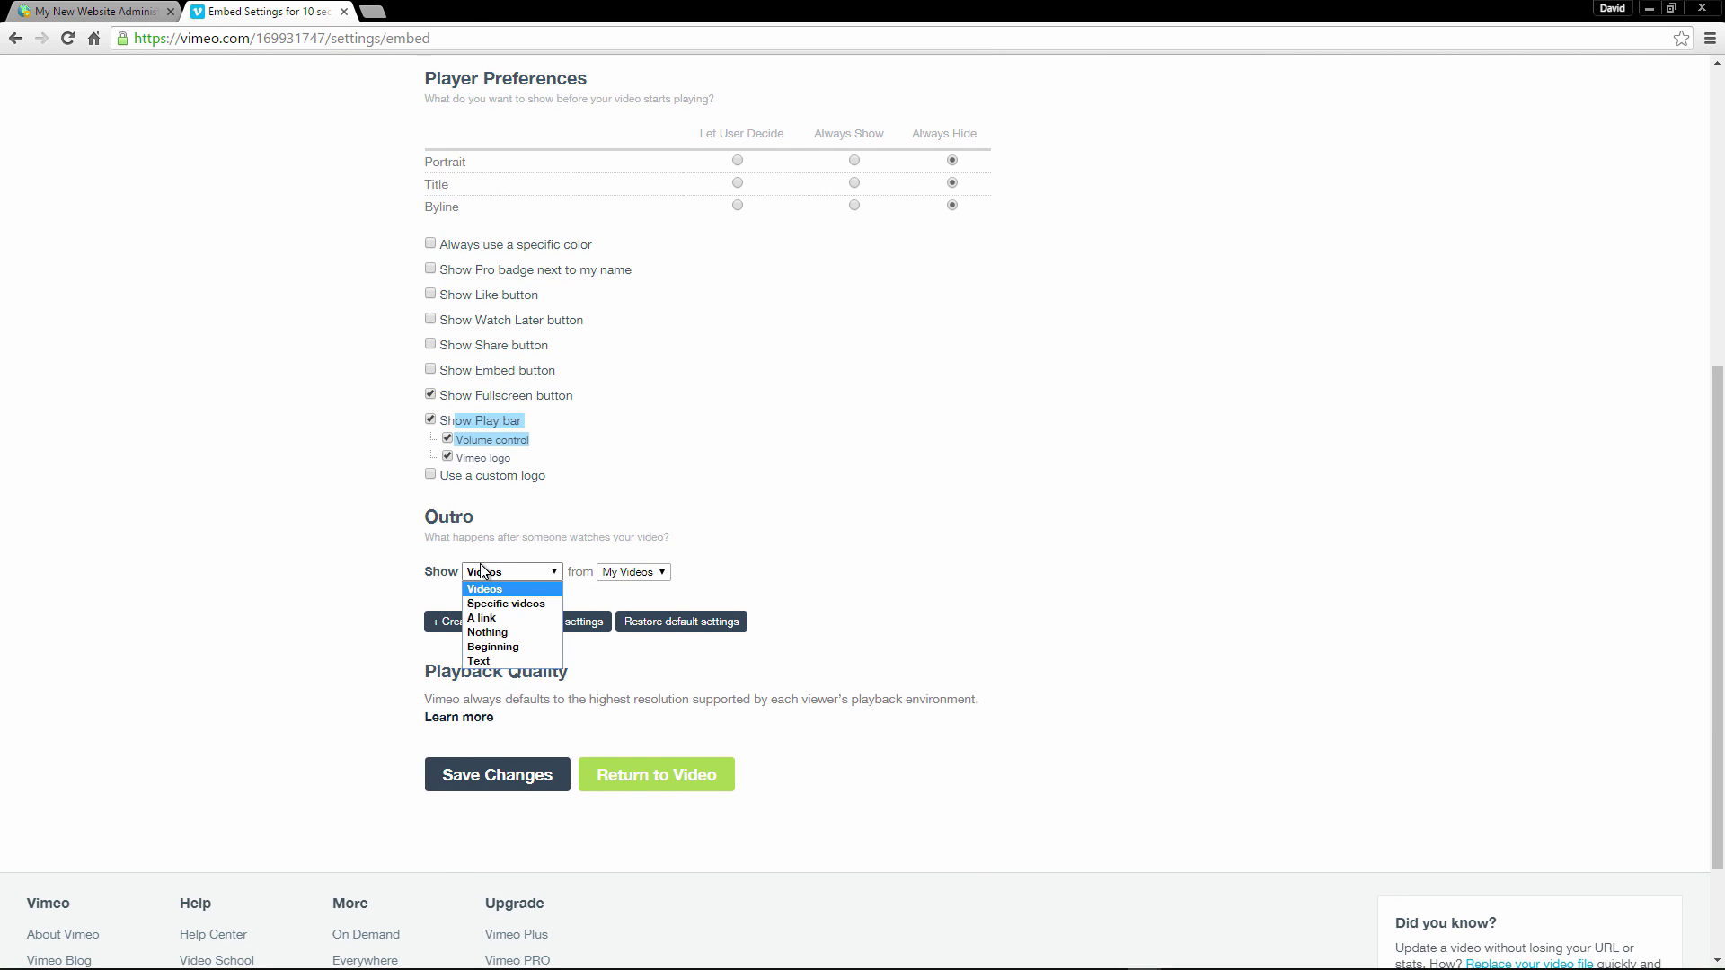
left_click(485, 635)
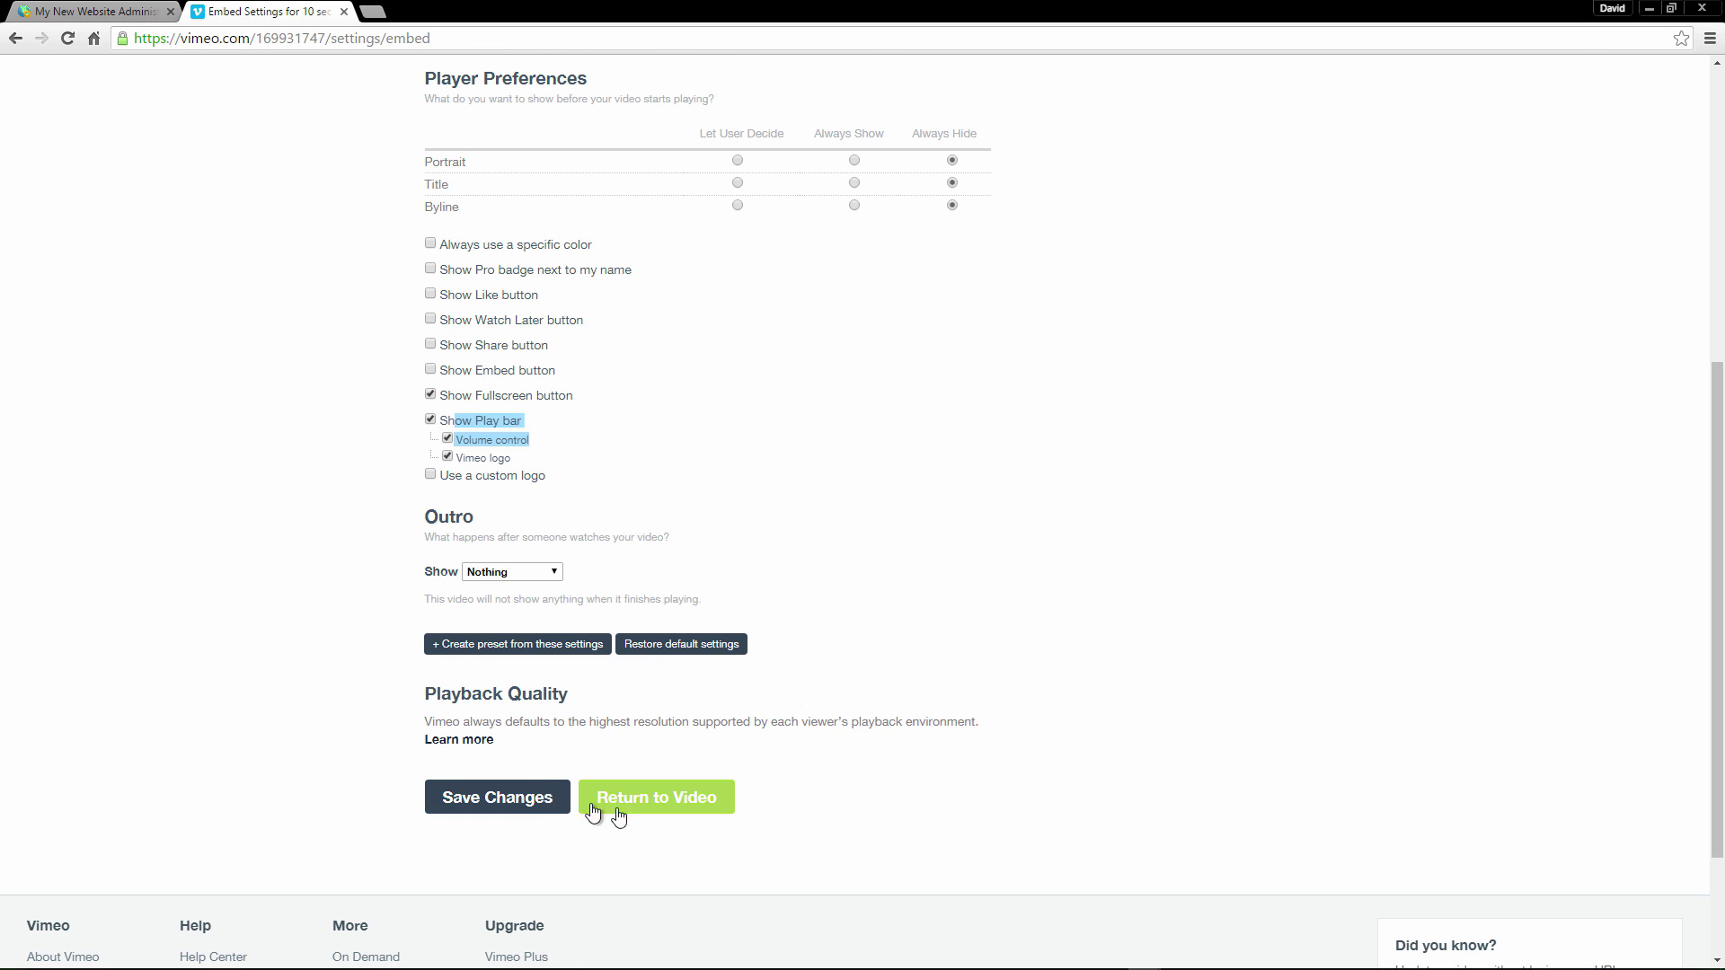
left_click(551, 808)
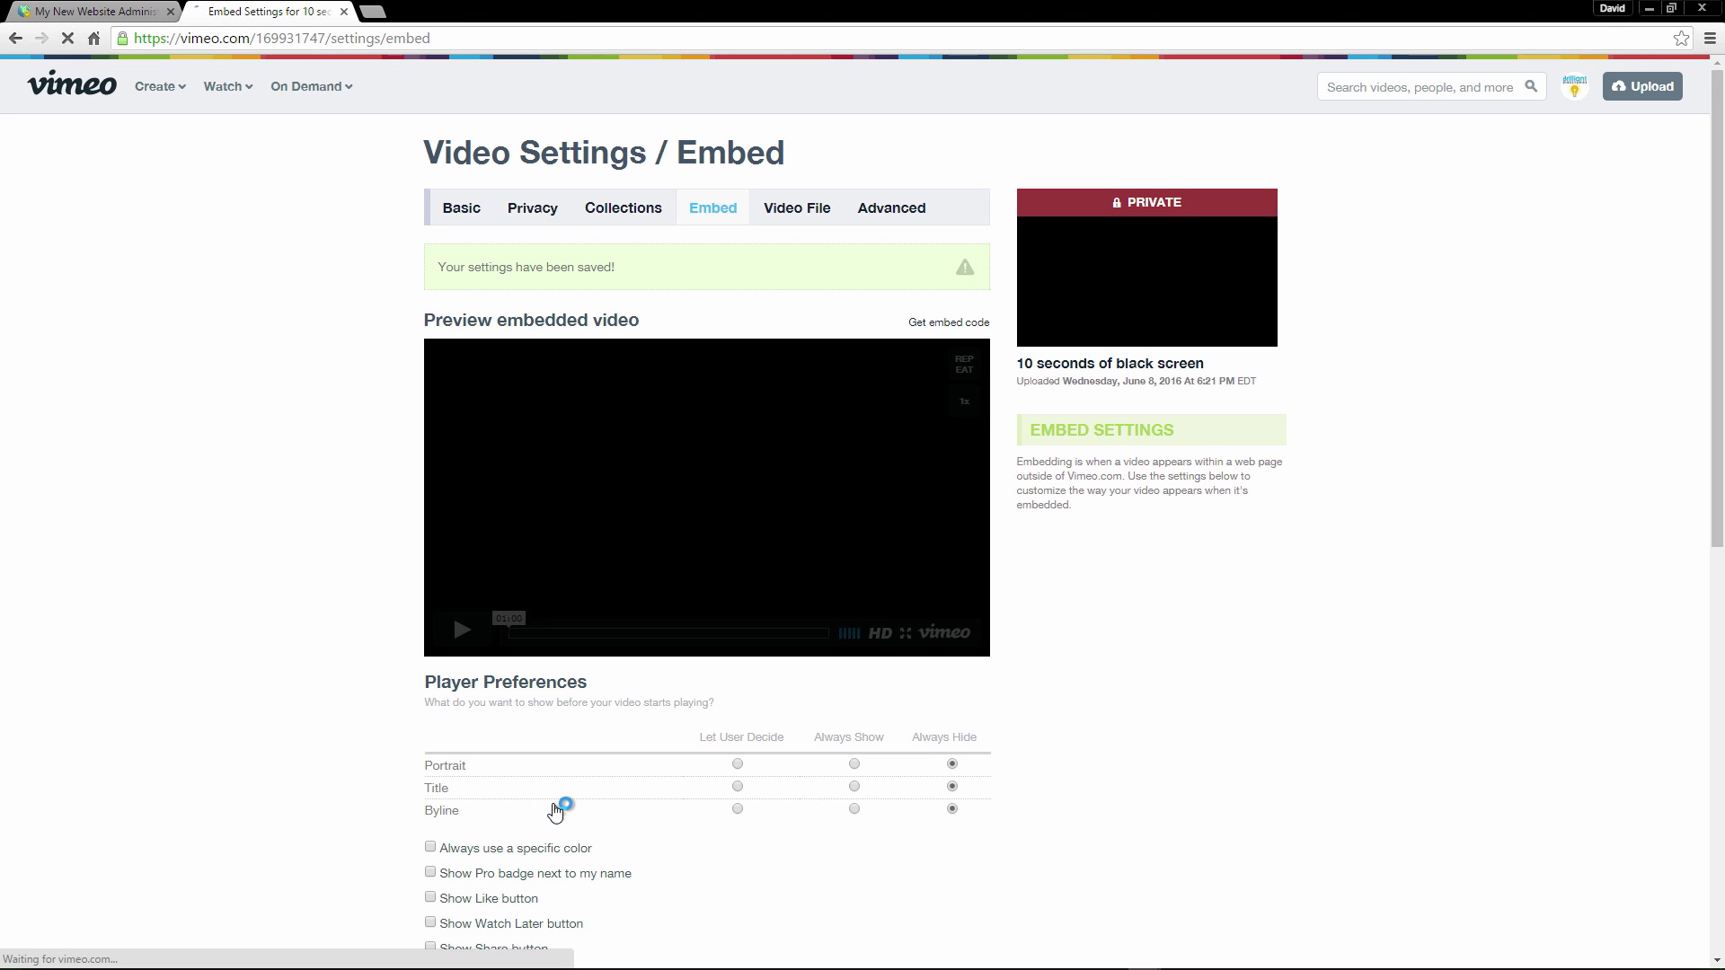
Display the video's iframe embed code and select it for copying.
left_click(966, 325)
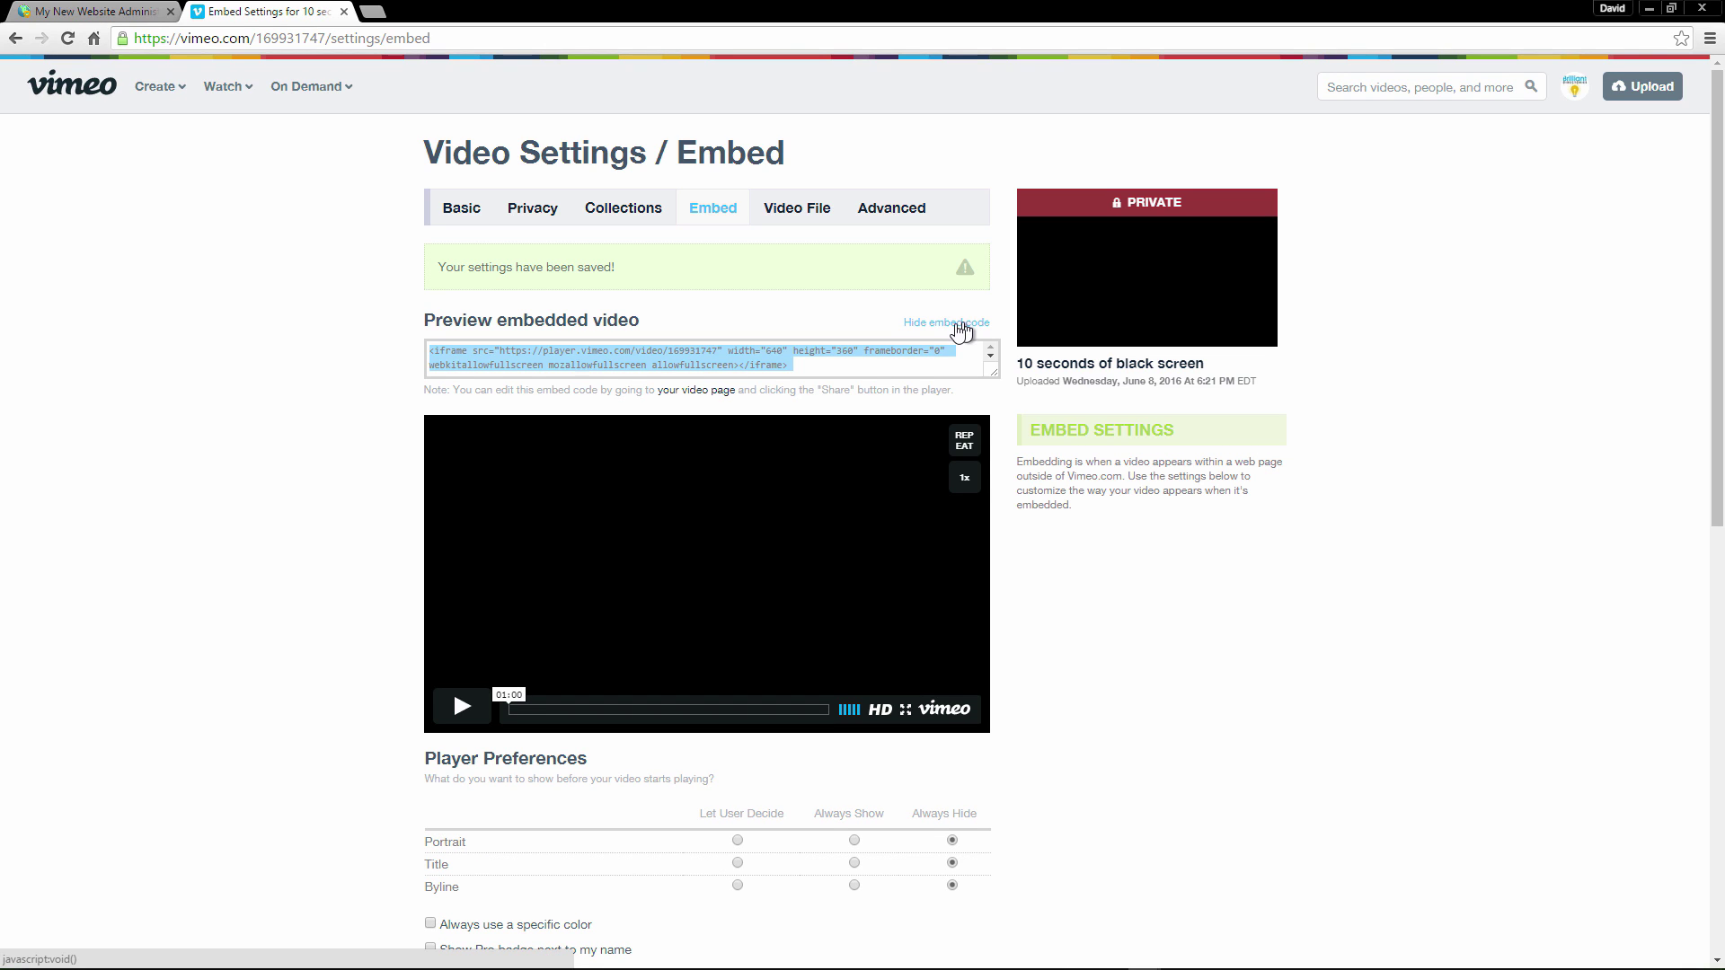
left_click(811, 381)
left_click(780, 363)
key("ctrl+c")
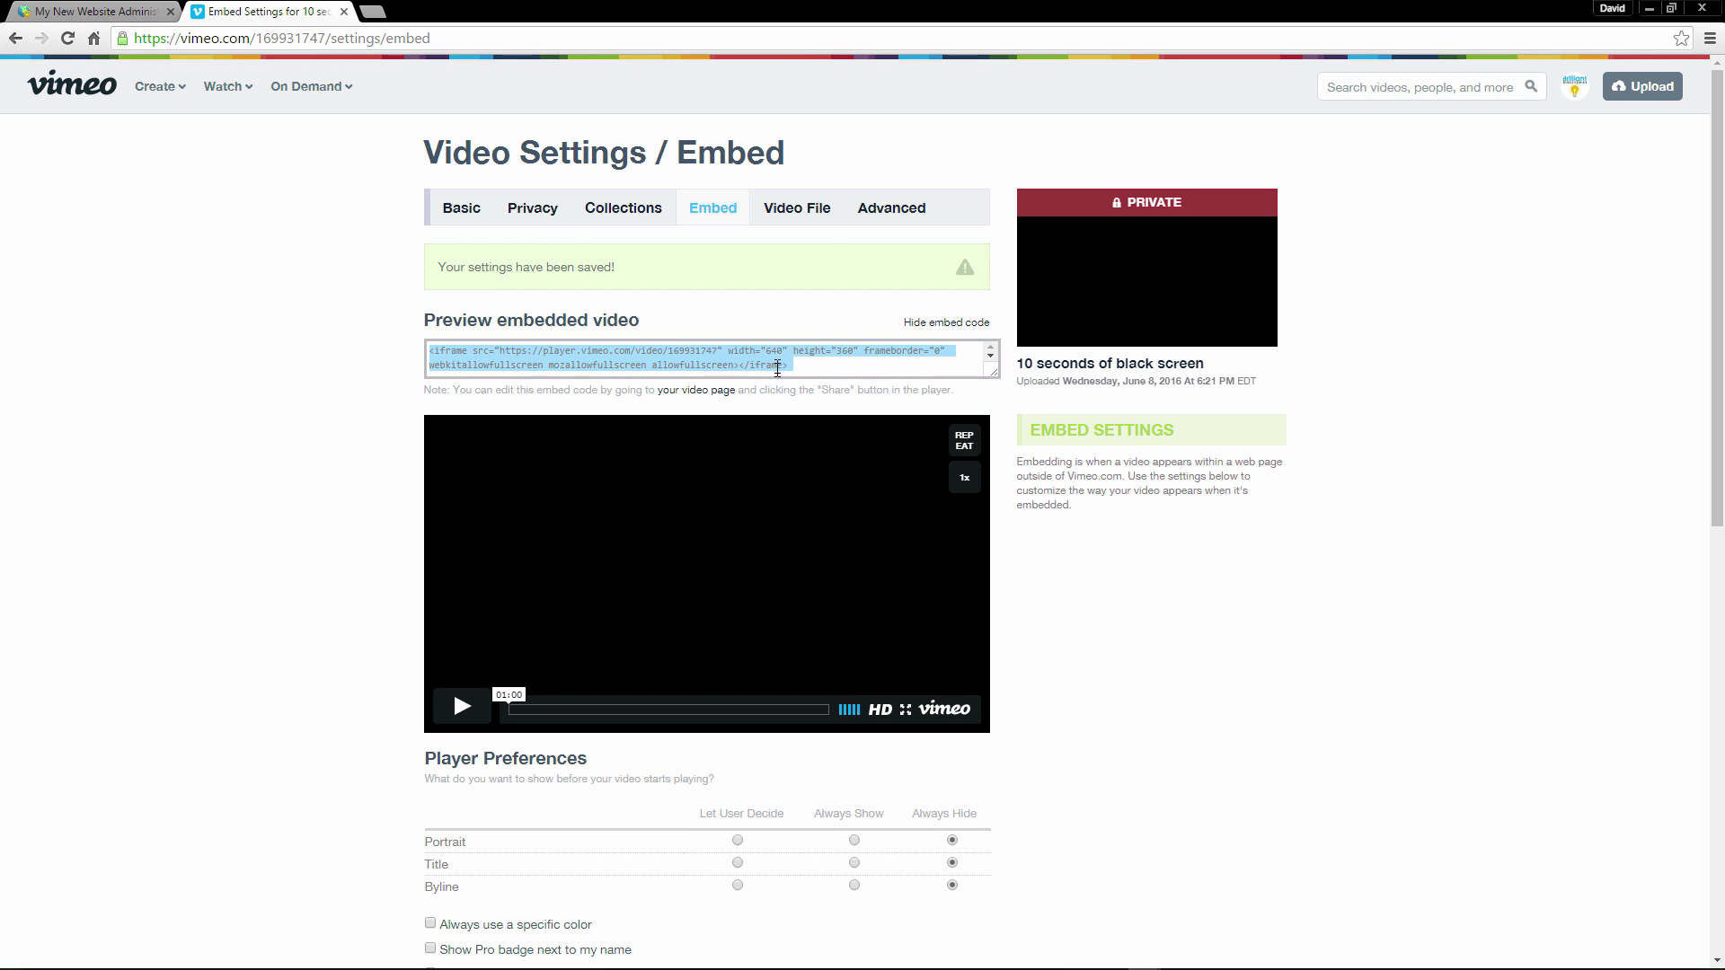
Replace the YouTube code in Demo Private Page's HTML view with the Vimeo iframe and save the page.
left_click(144, 11)
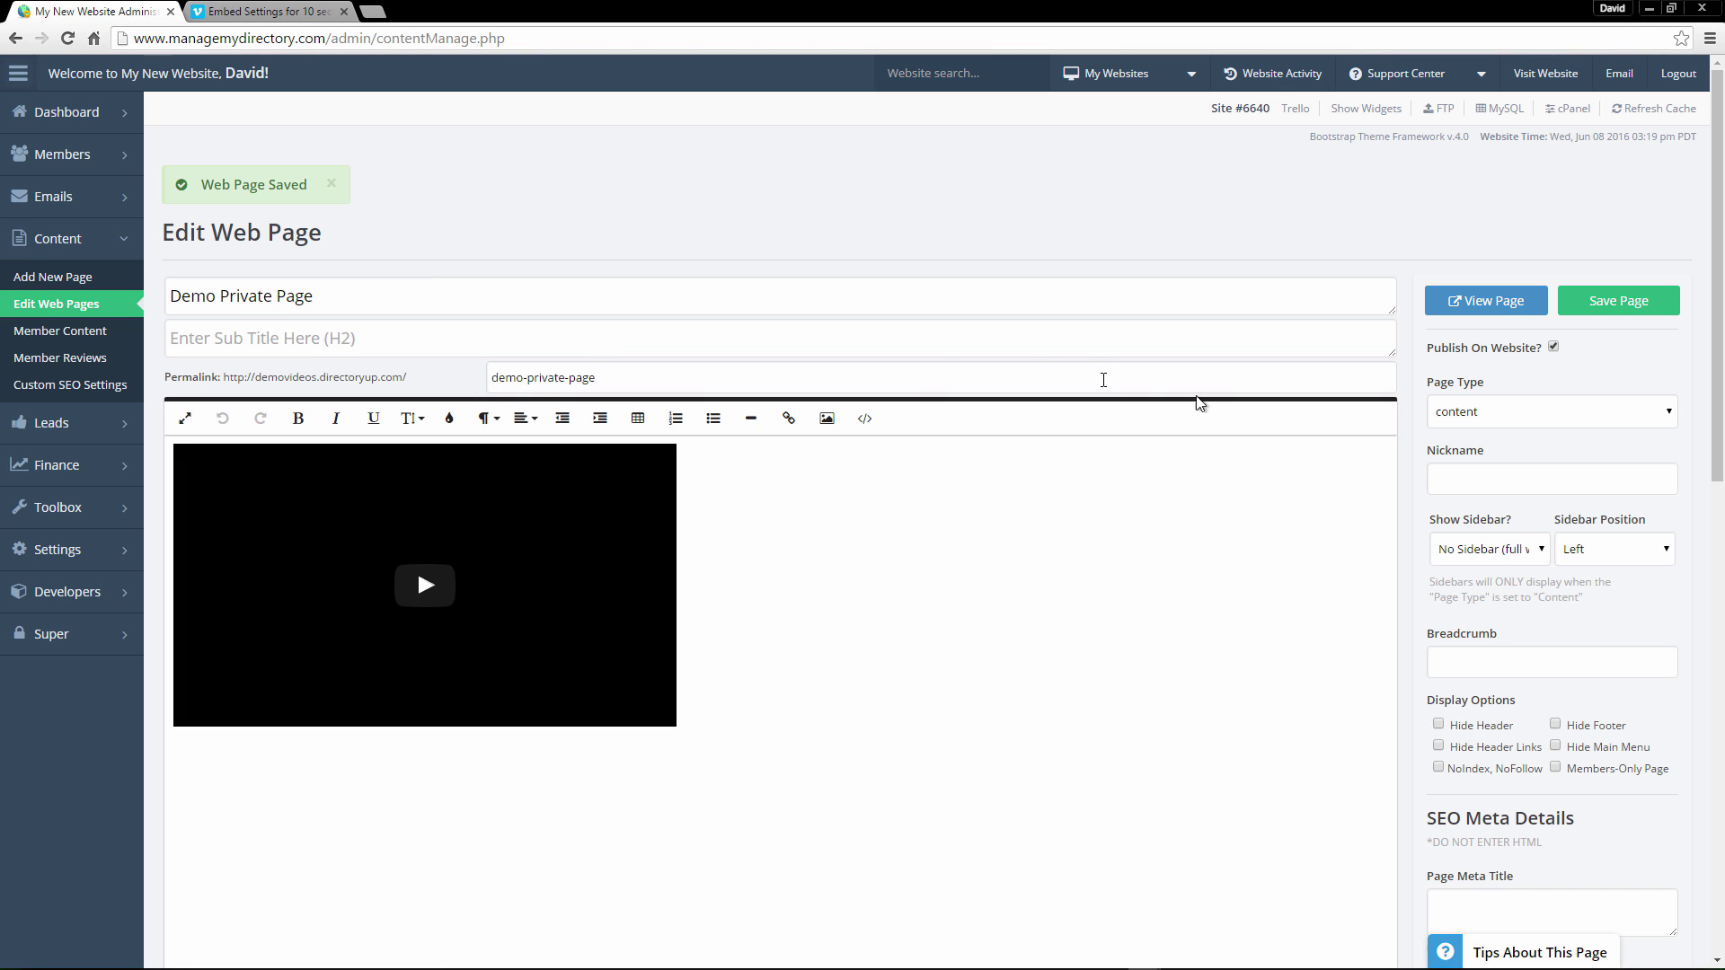
left_click(870, 418)
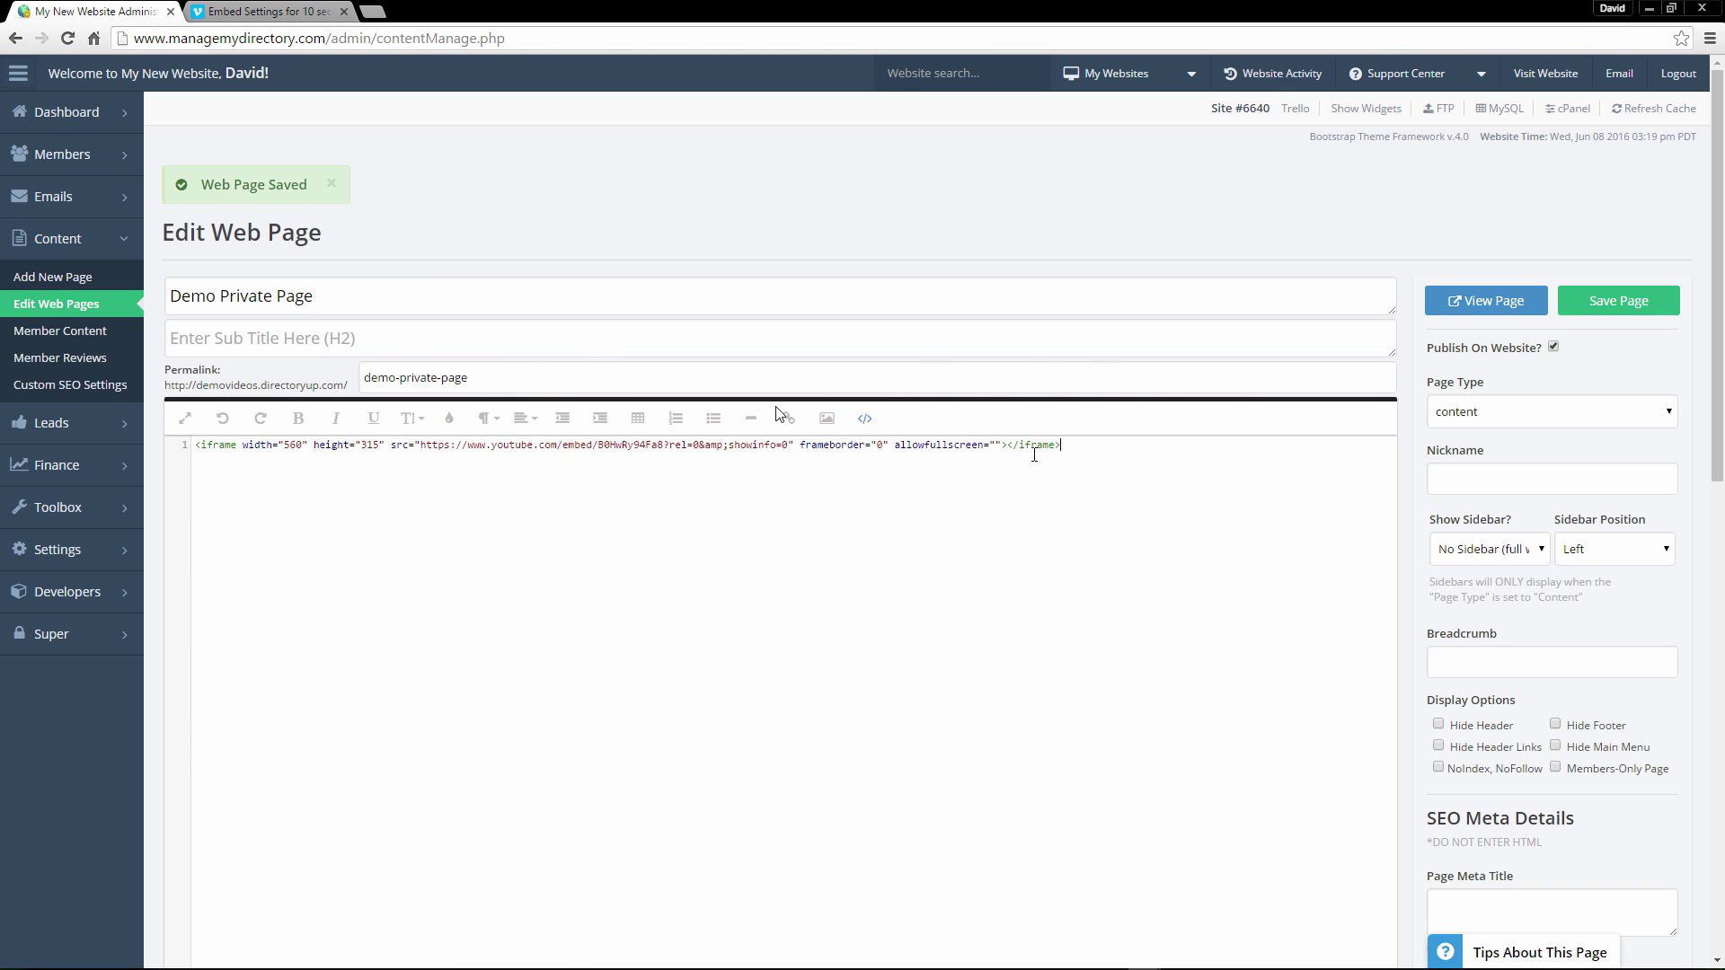
key("ctrl+a")
key("ctrl+v")
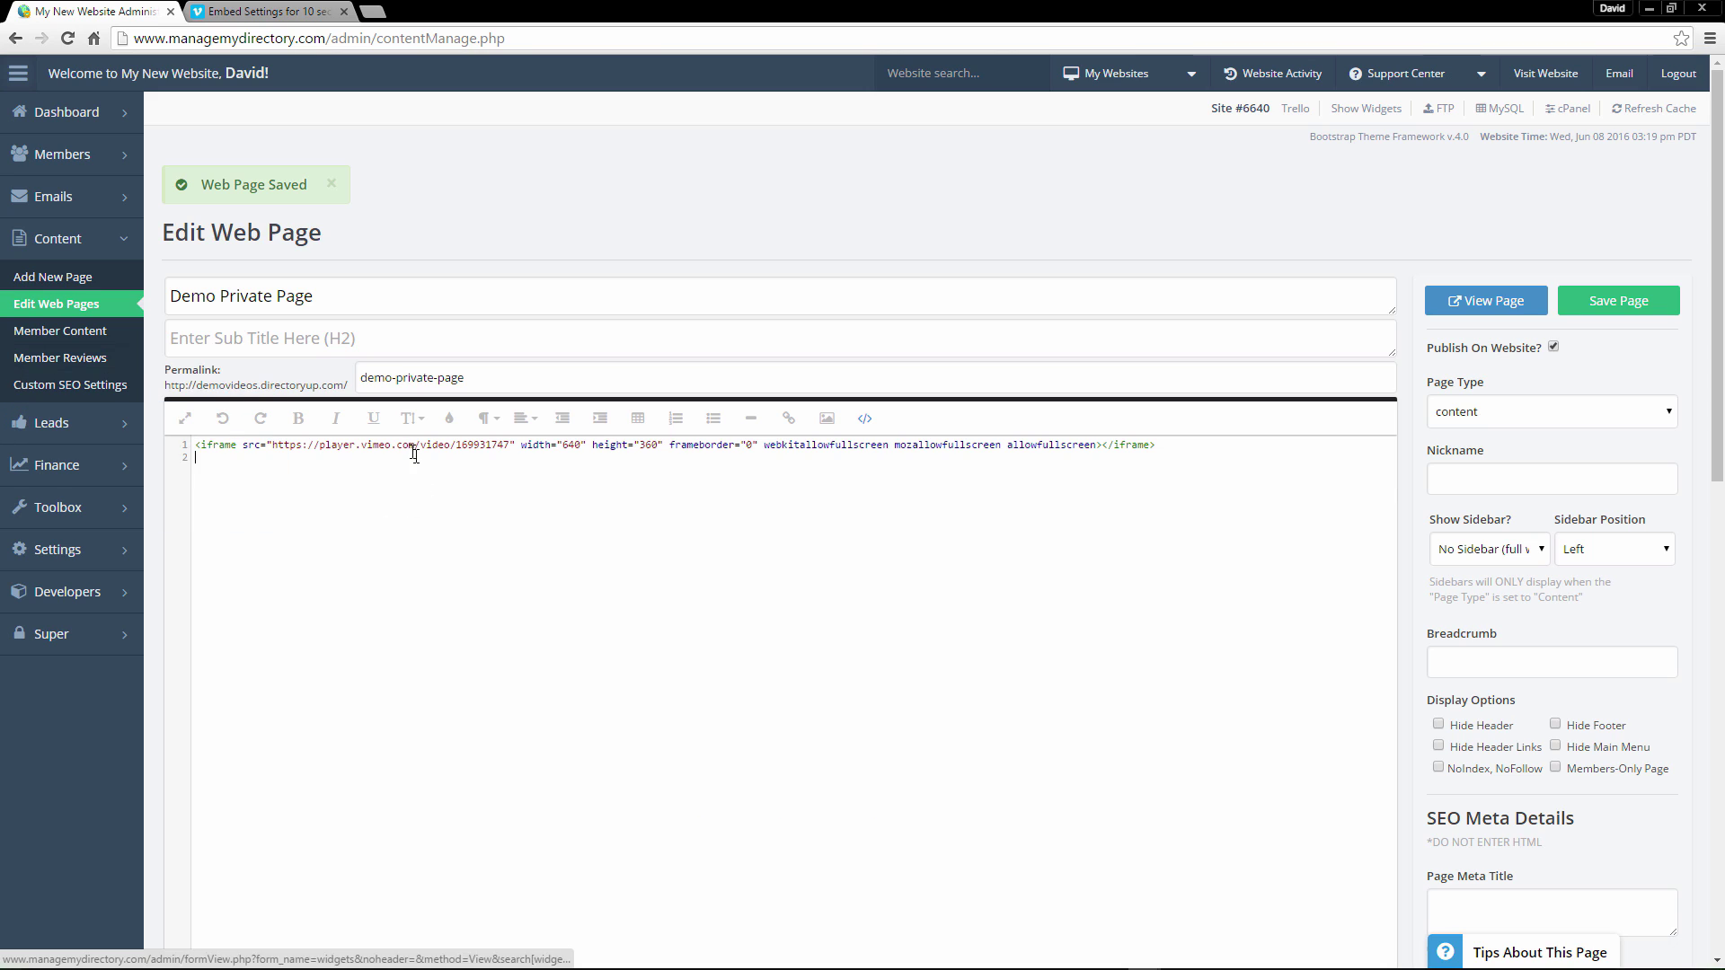
left_click_drag(319, 445, 511, 444)
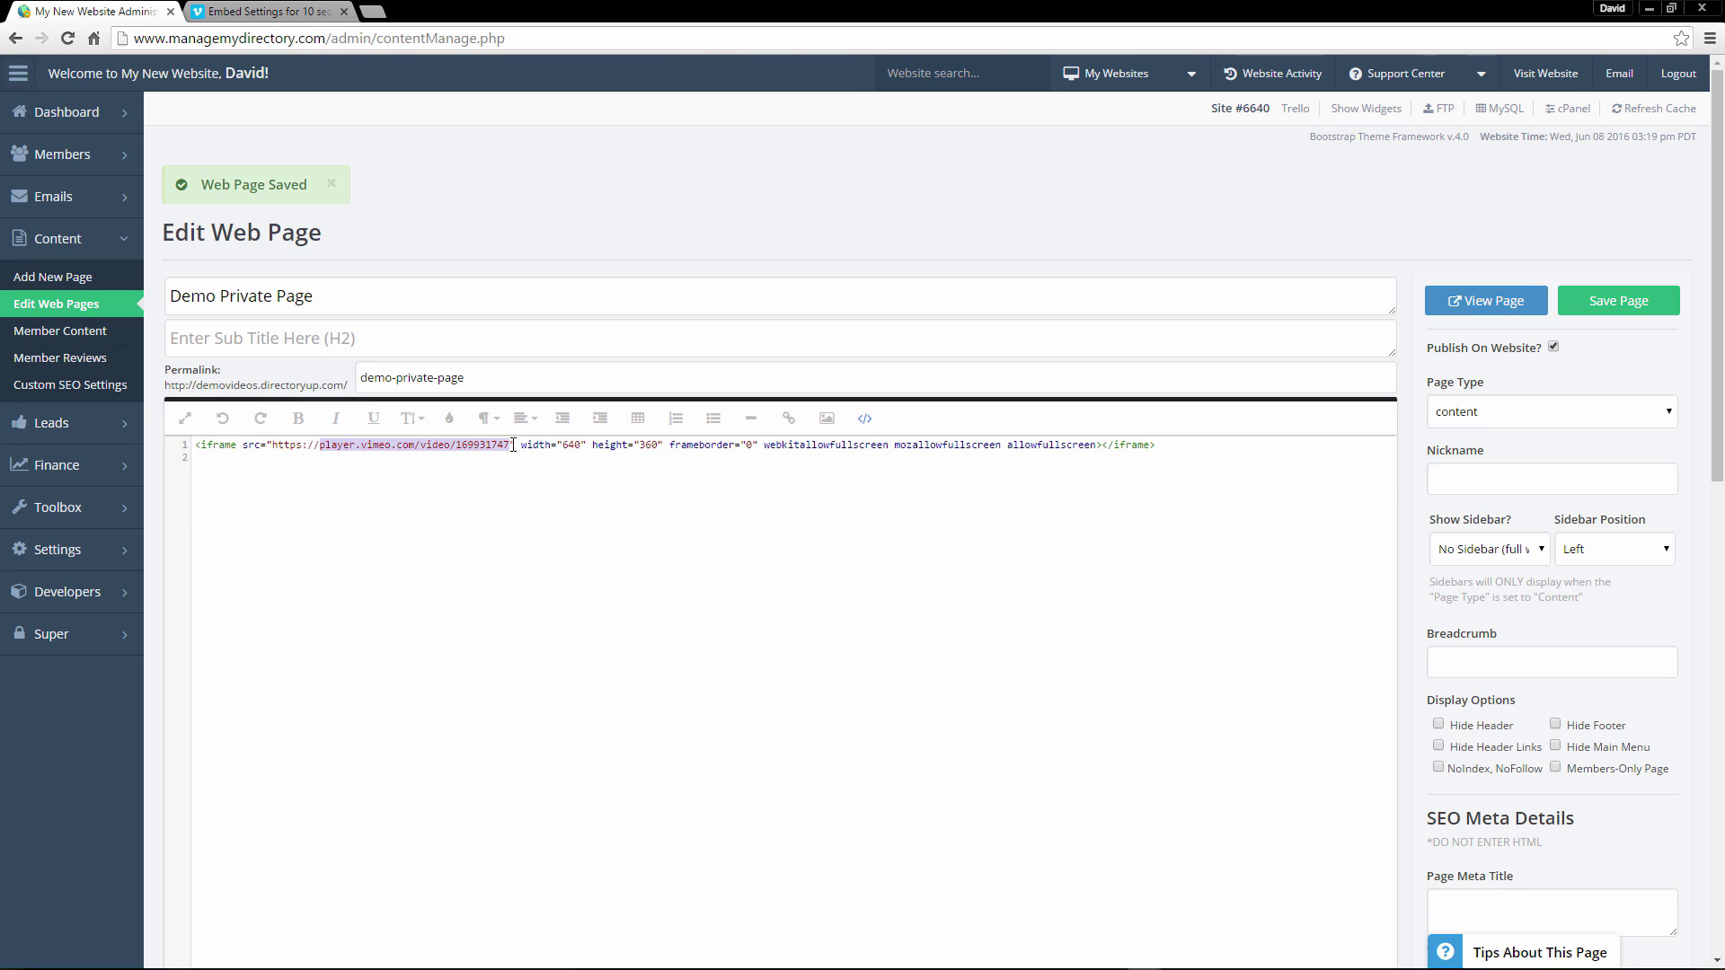
left_click(1631, 308)
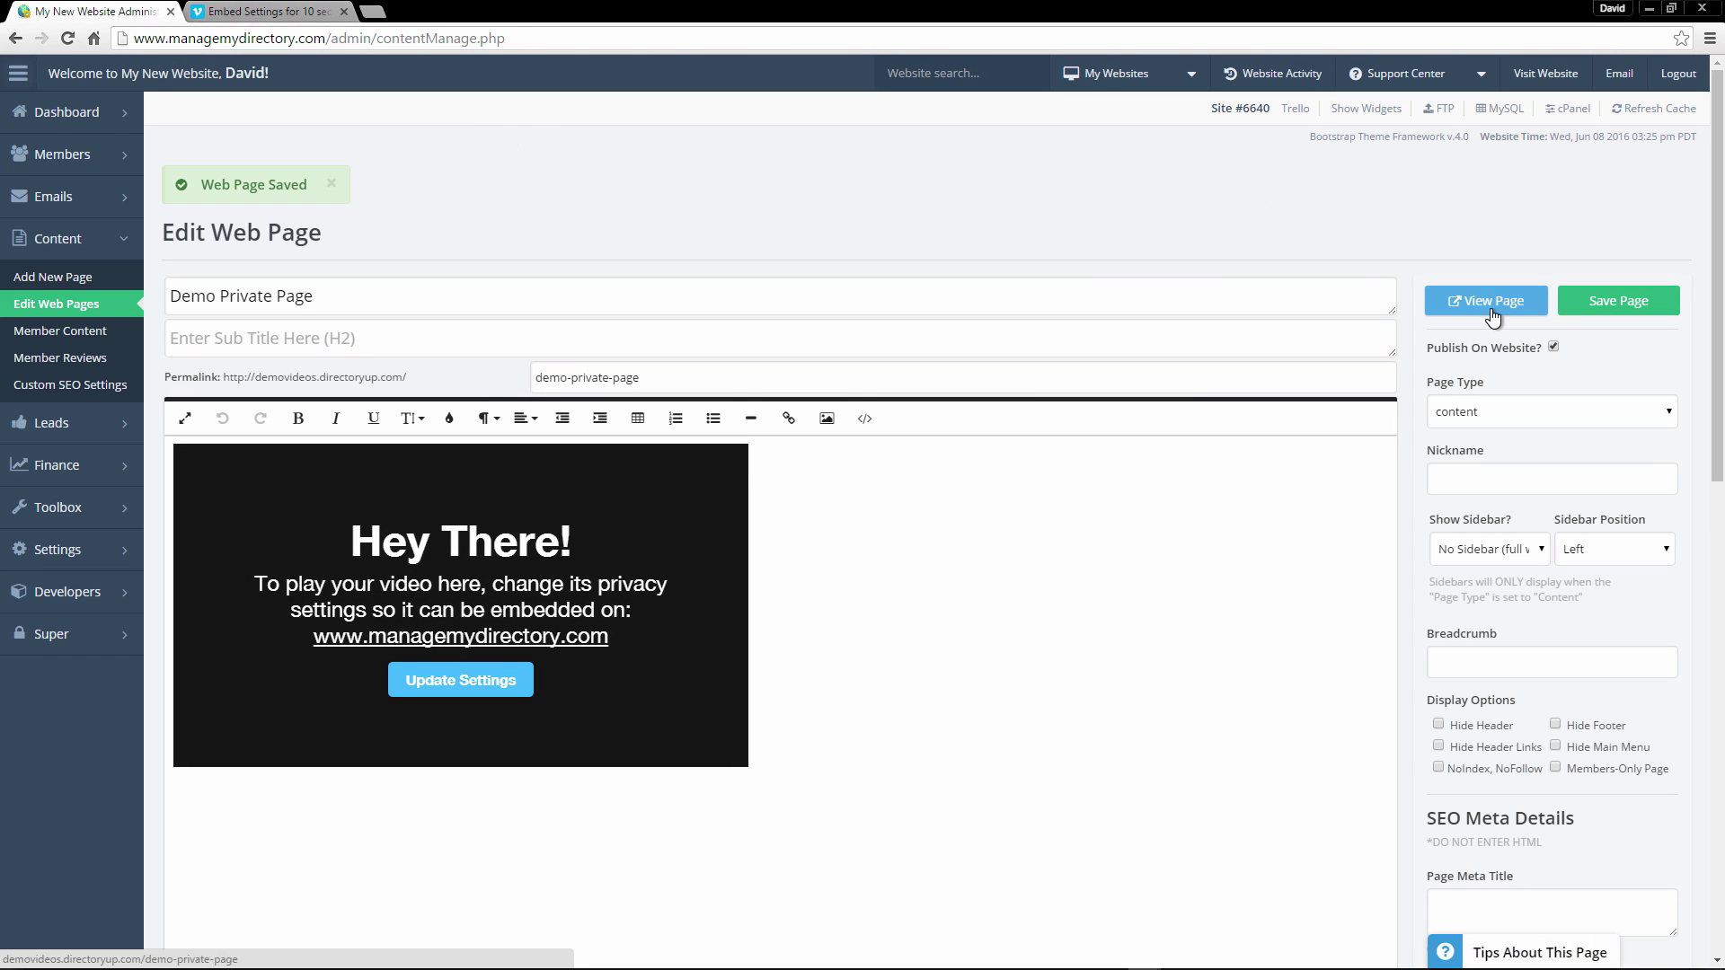
Open the live Demo Private Page and play, then pause, the embedded Vimeo video.
left_click(1490, 310)
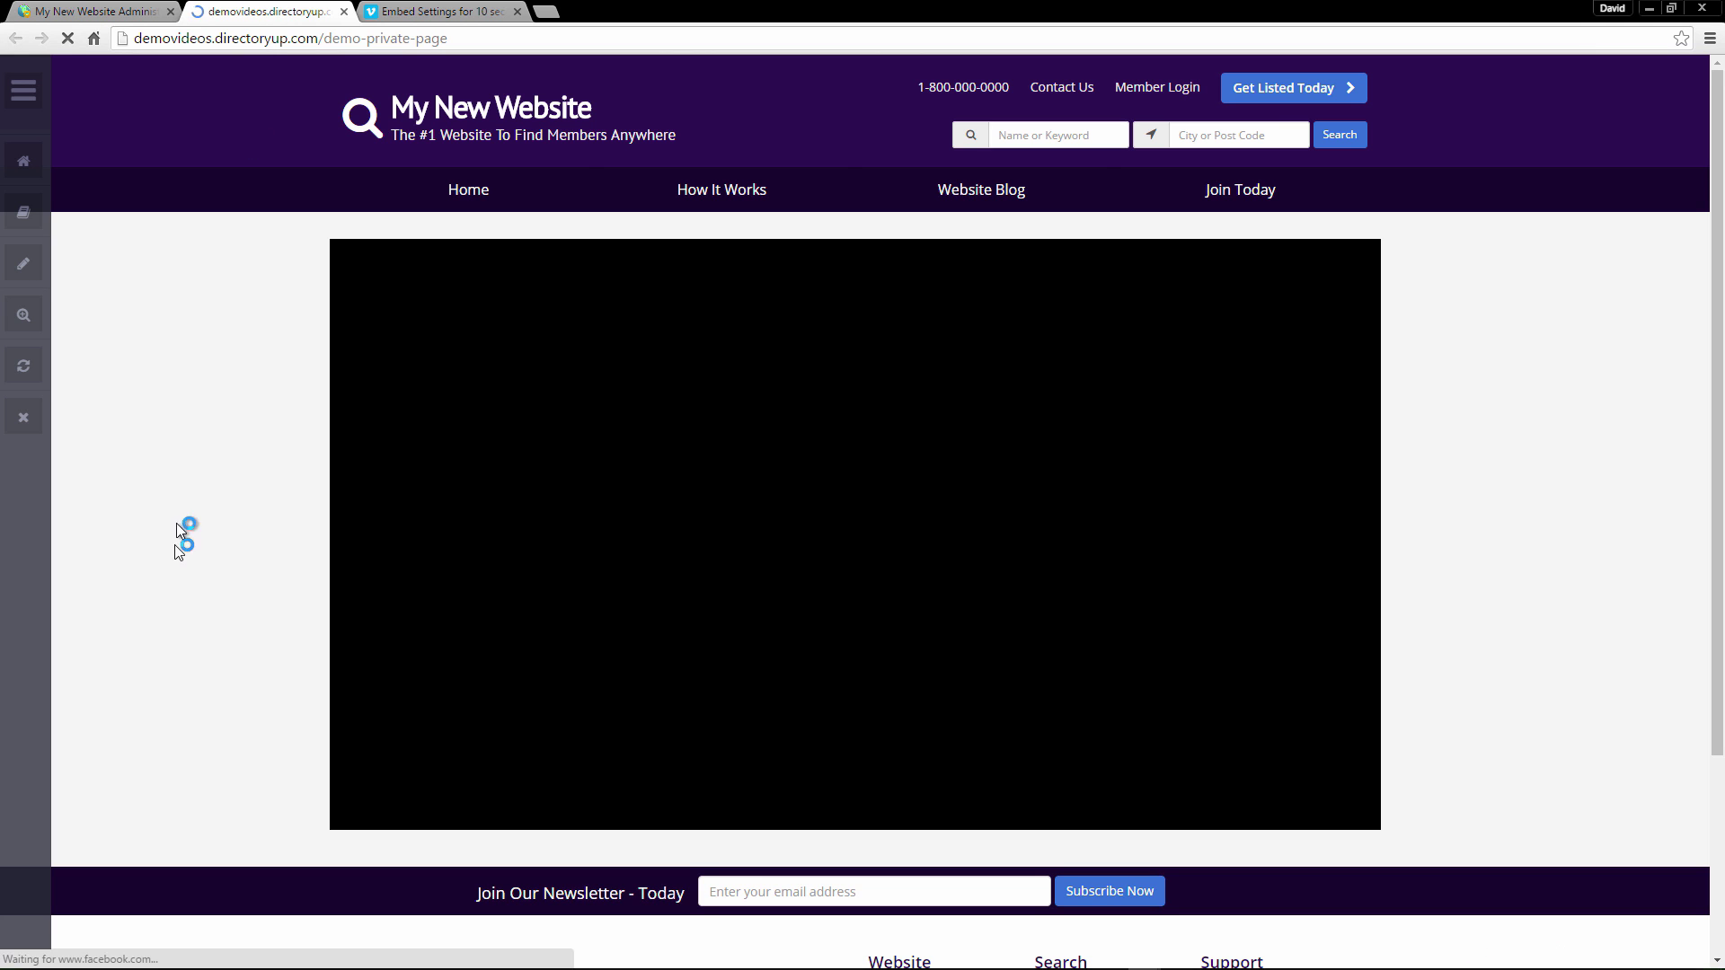
left_click(369, 804)
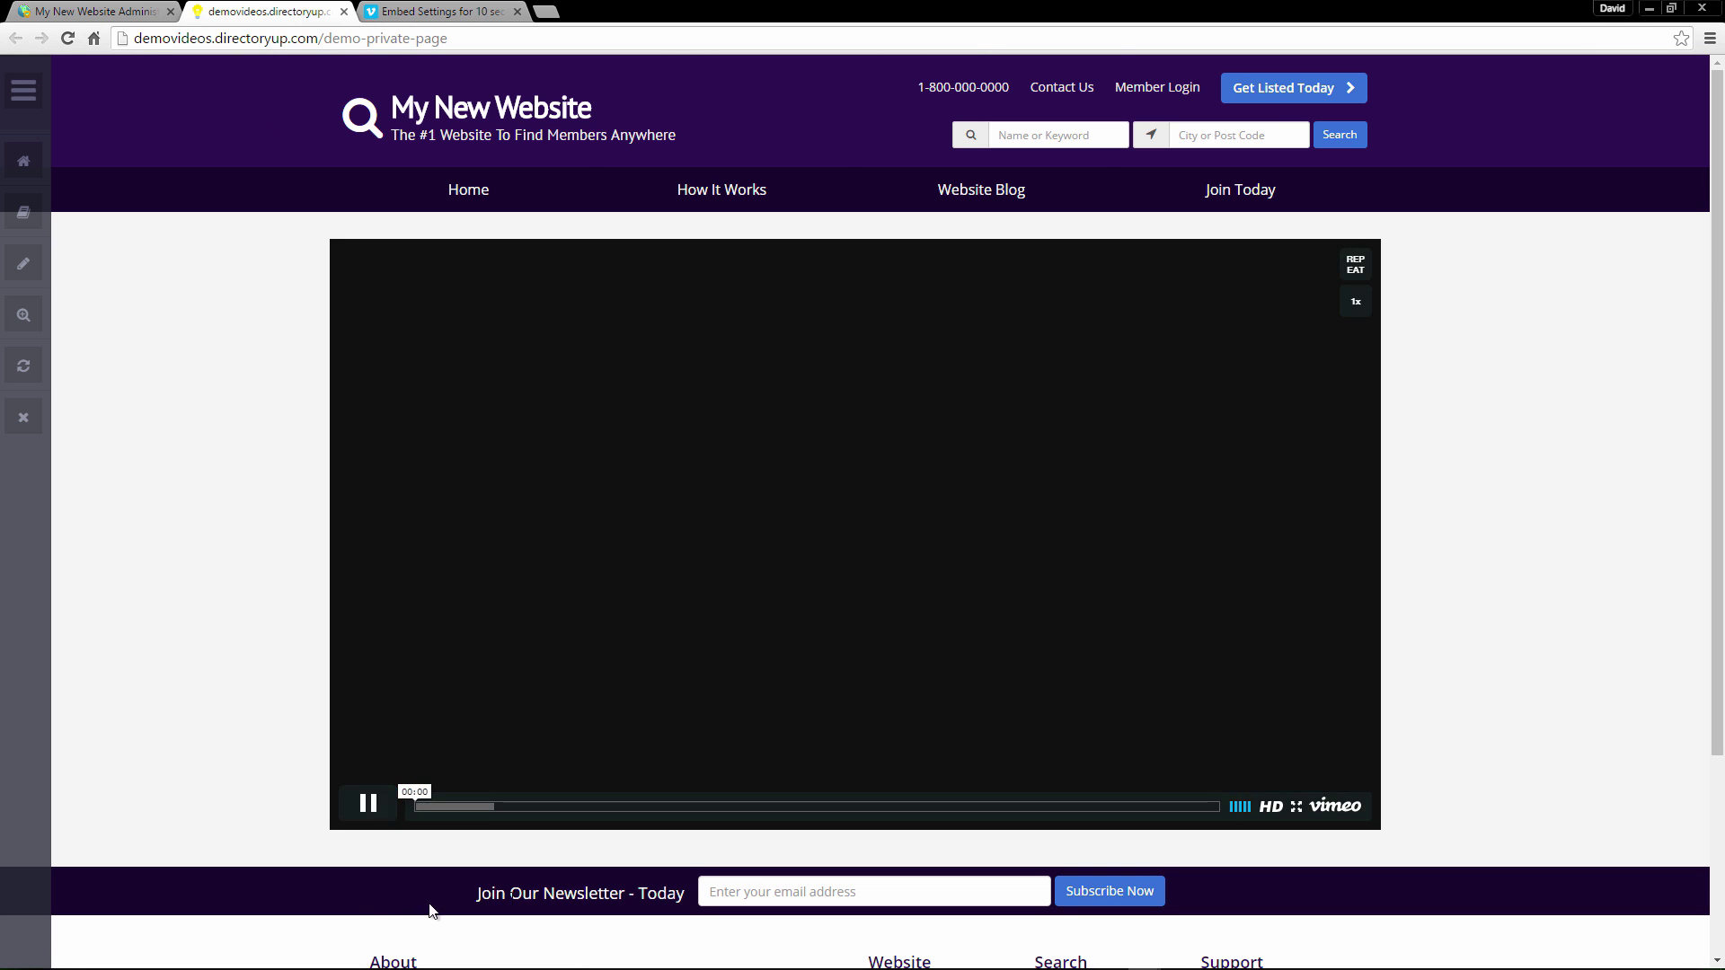
left_click(379, 821)
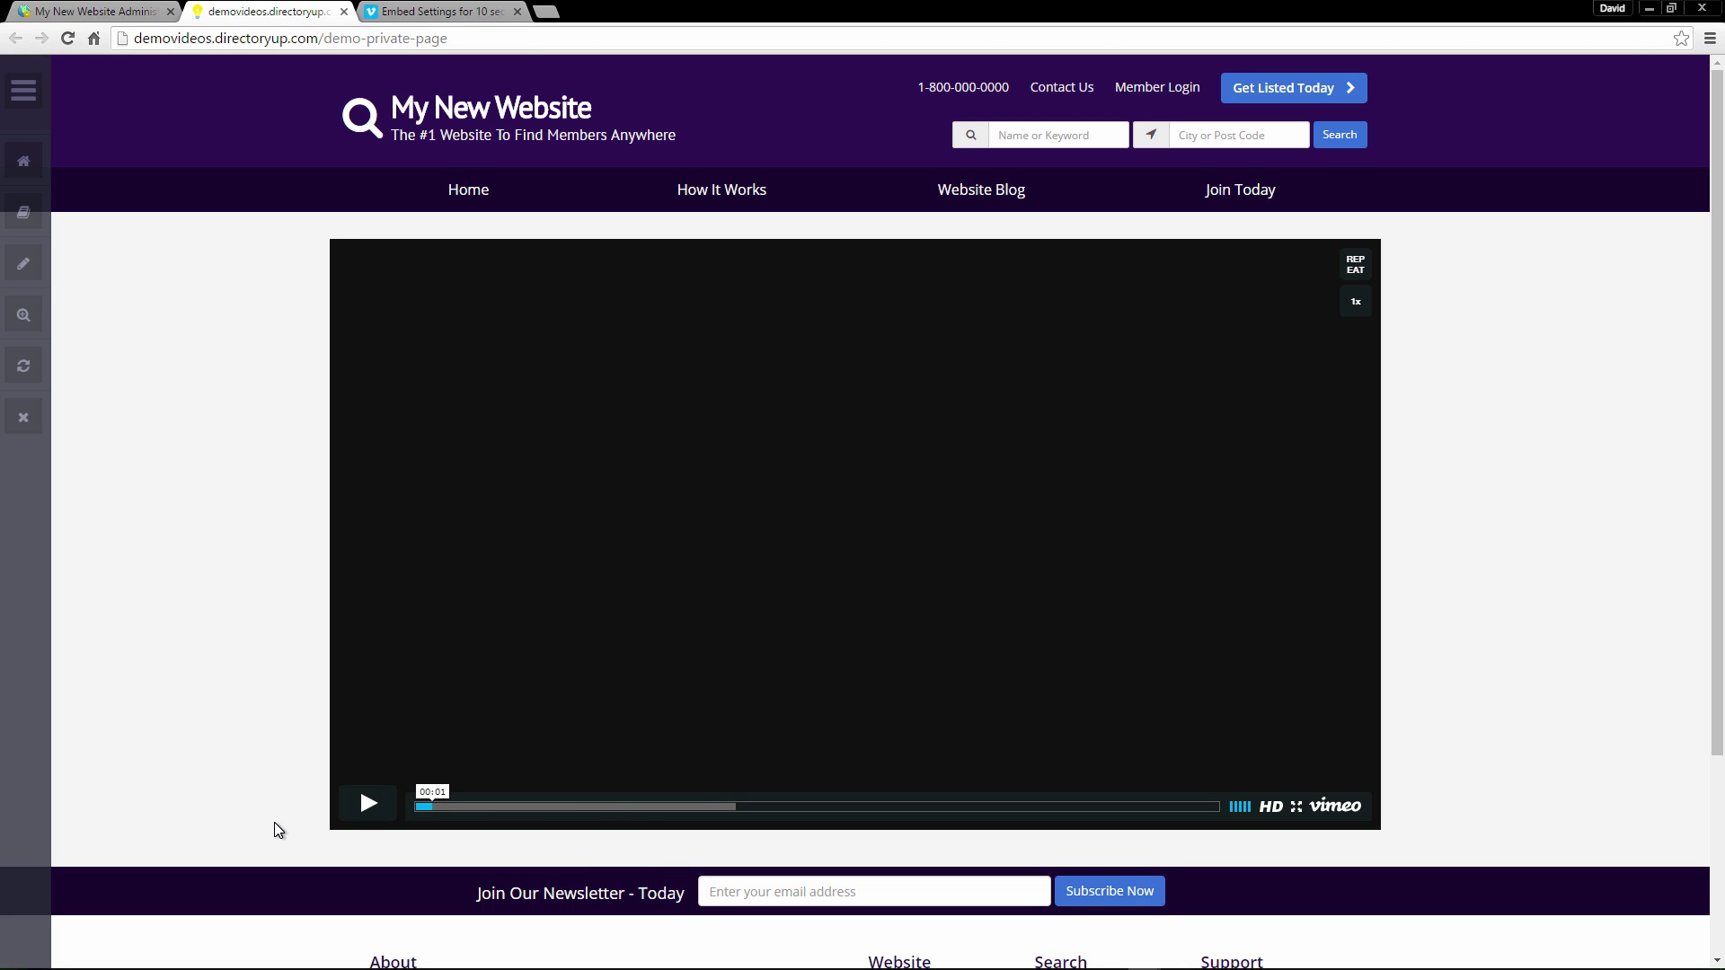
Compare the admin editor and the live page, noting the admin and public site domains.
key("ctrl+shift+Tab")
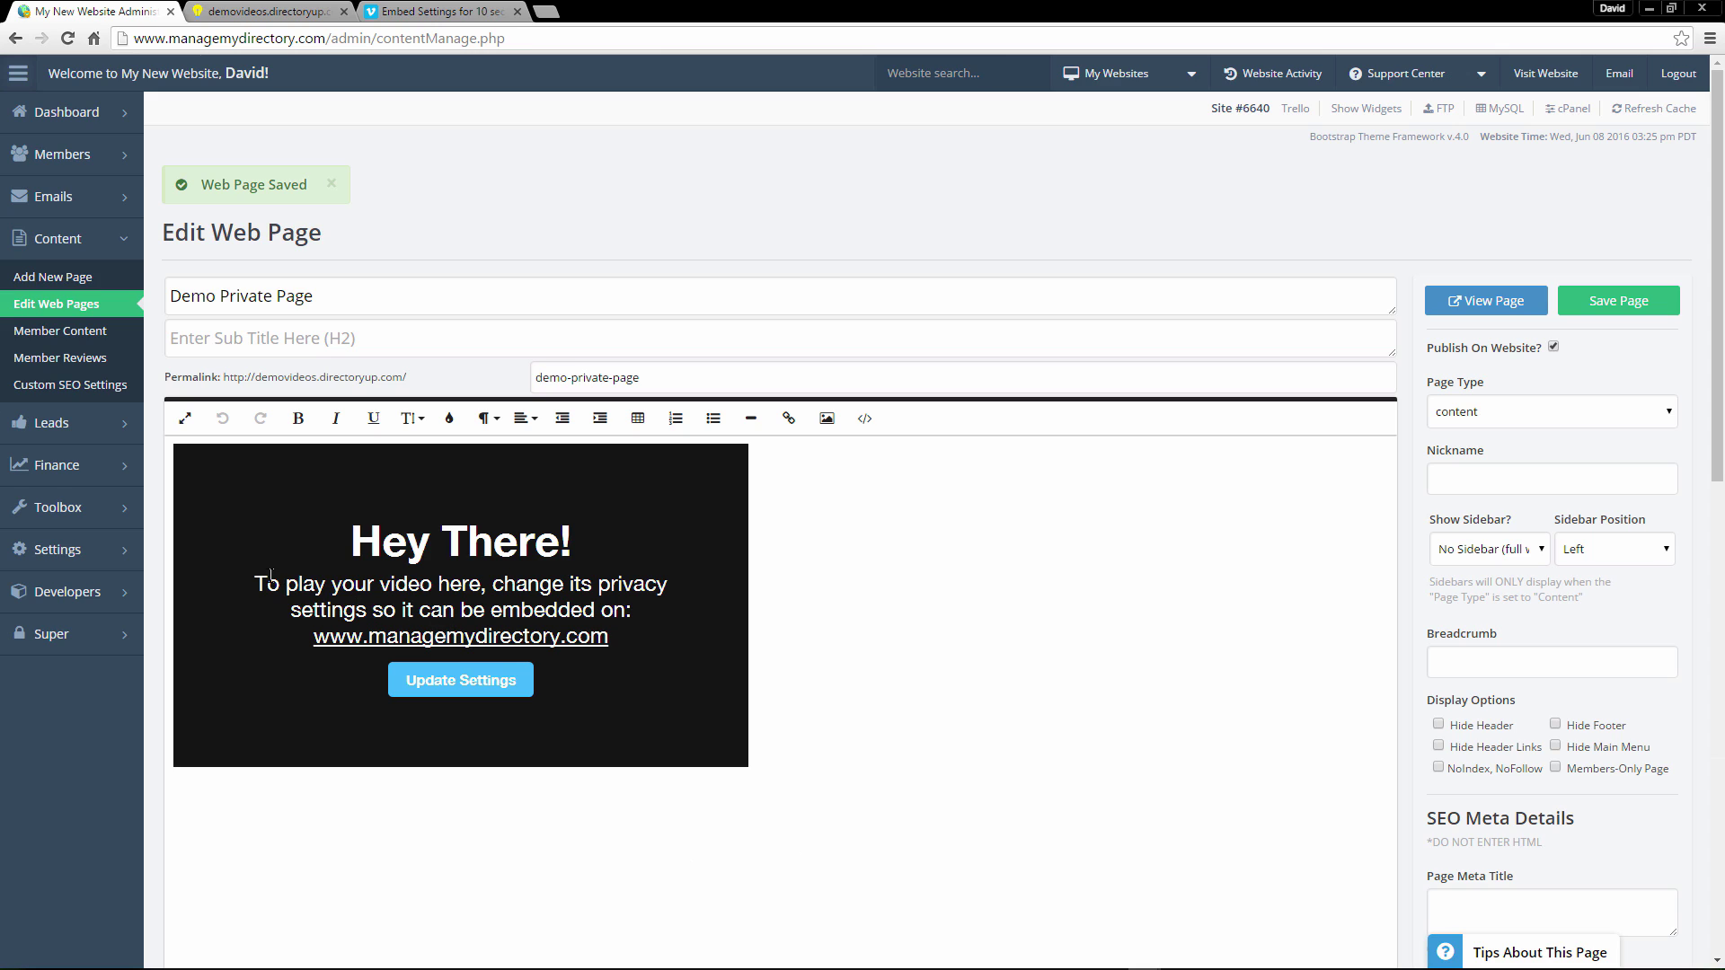
left_click_drag(255, 584, 680, 610)
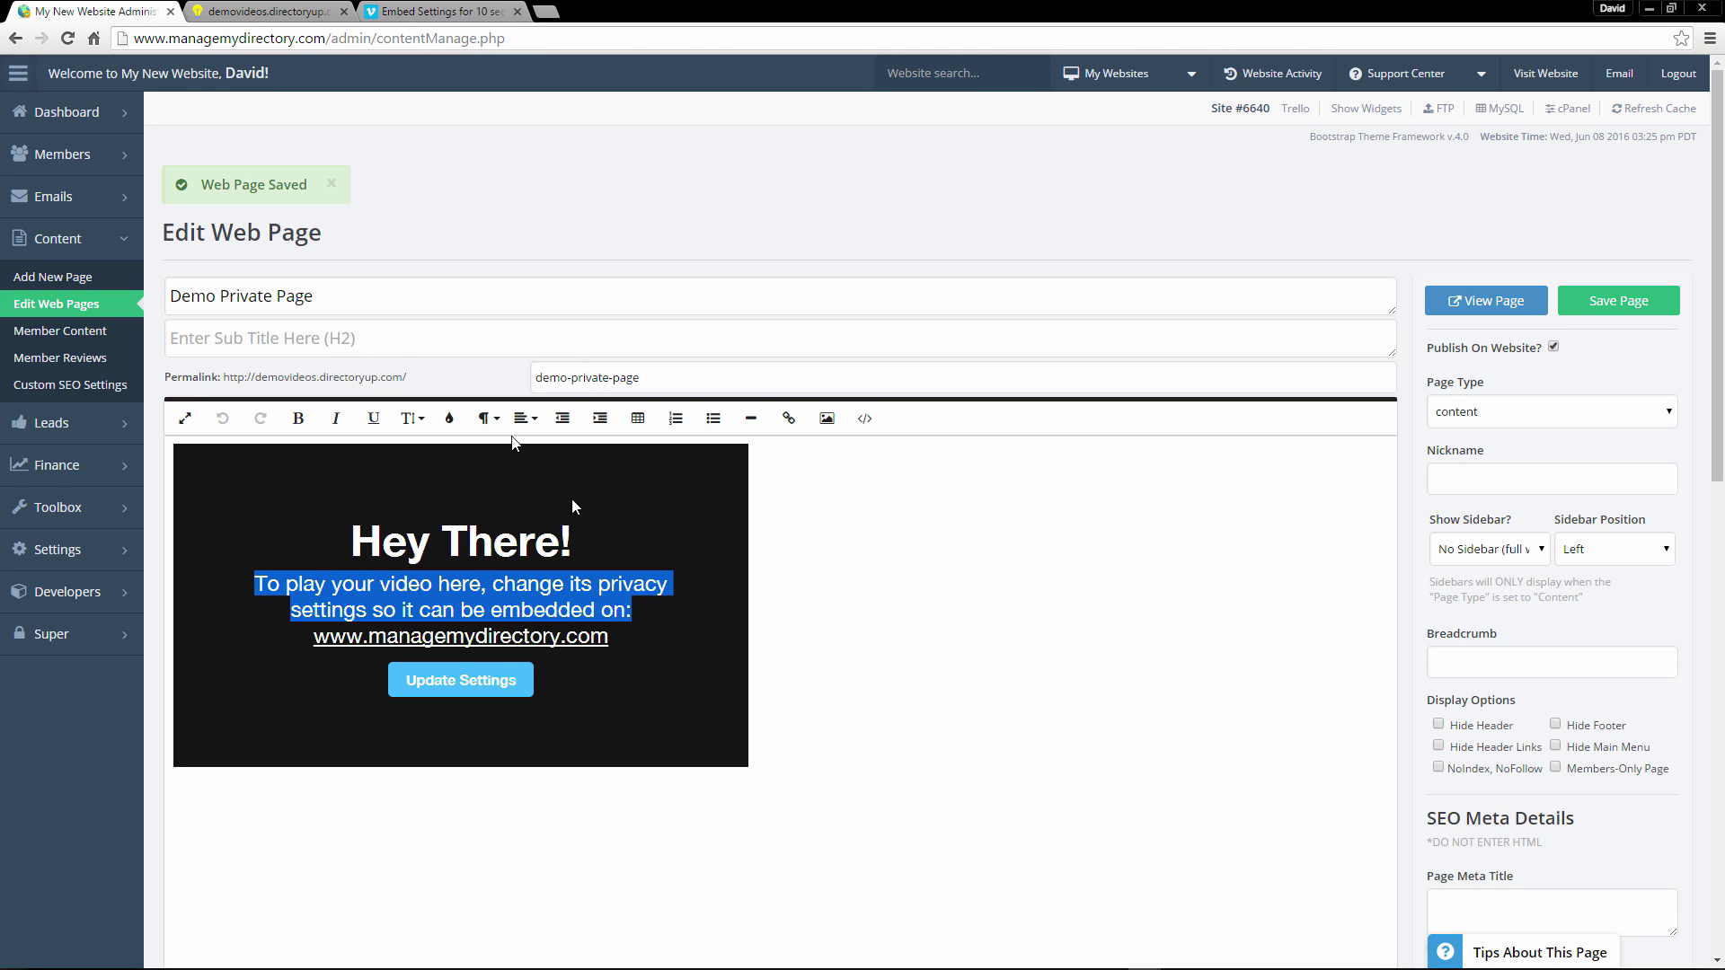
left_click_drag(169, 39, 357, 40)
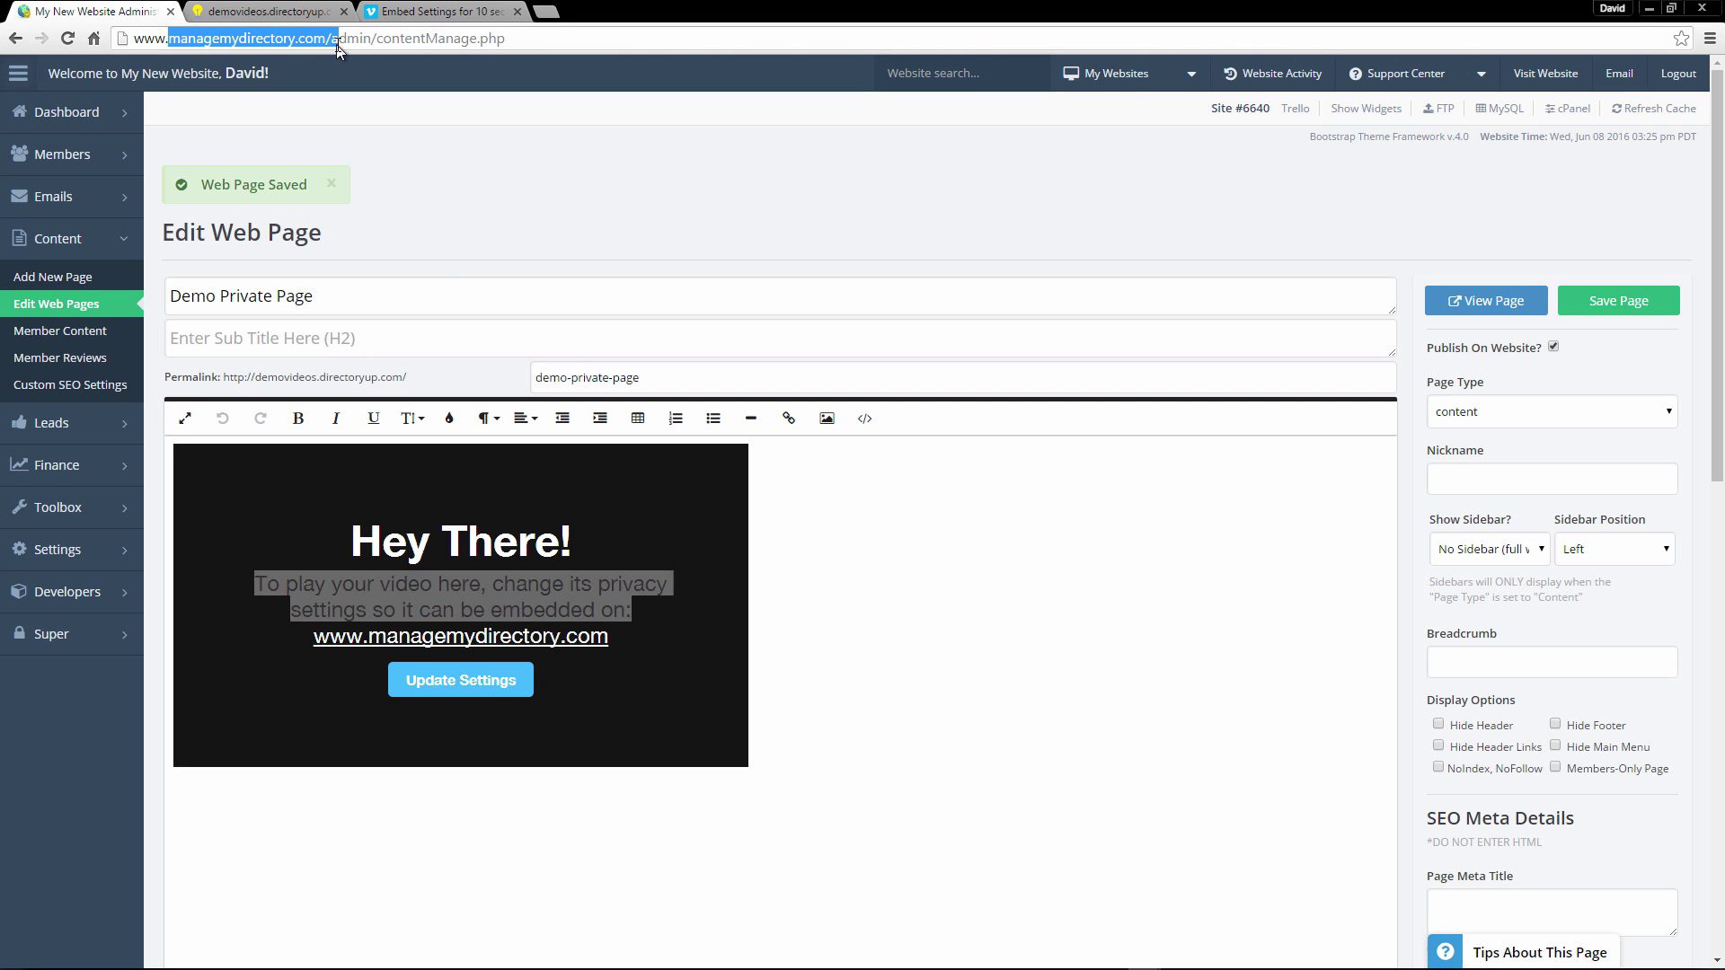
left_click(265, 10)
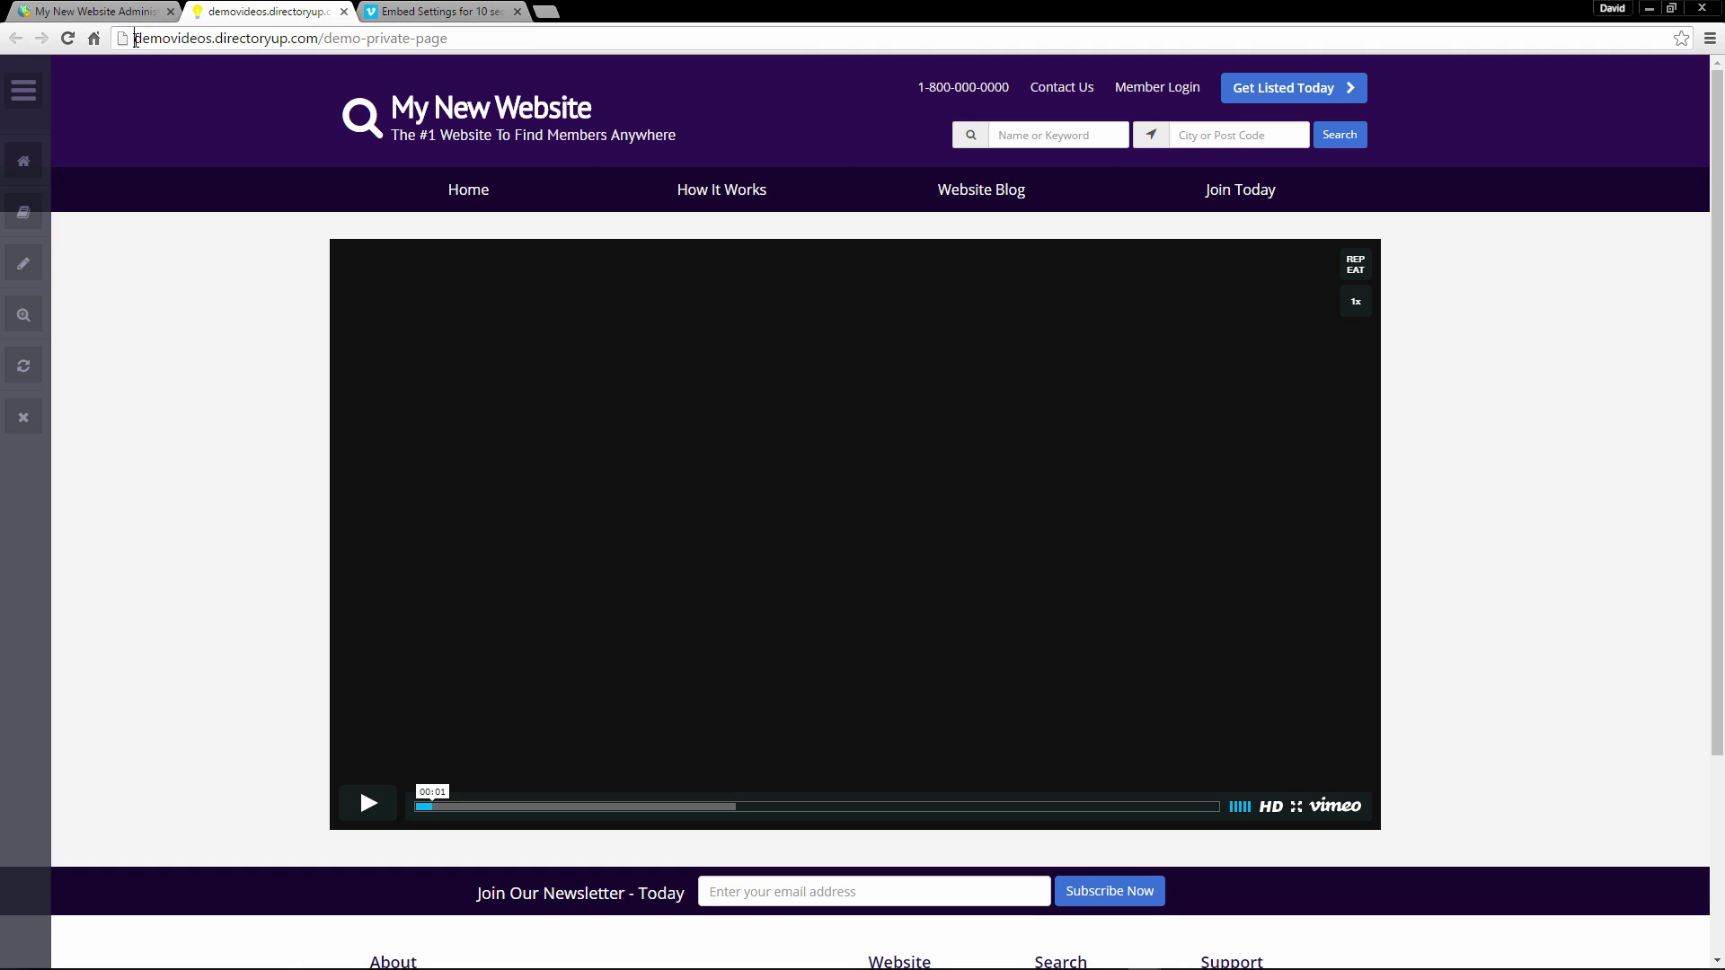
left_click_drag(135, 38, 319, 34)
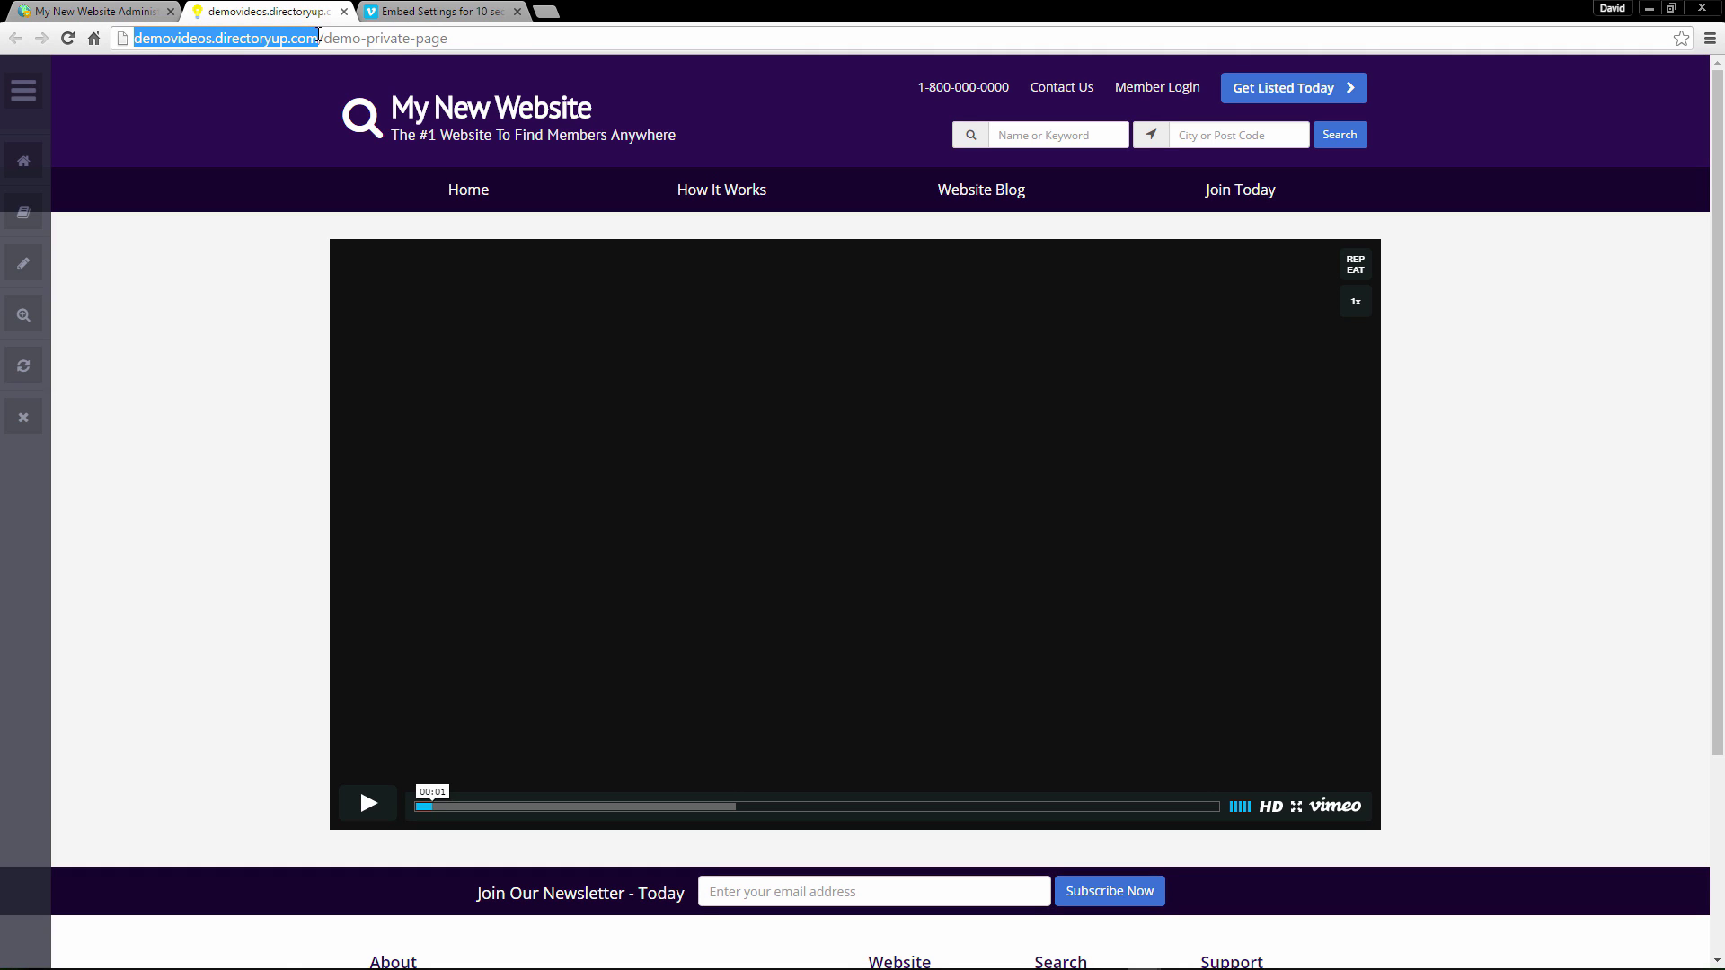